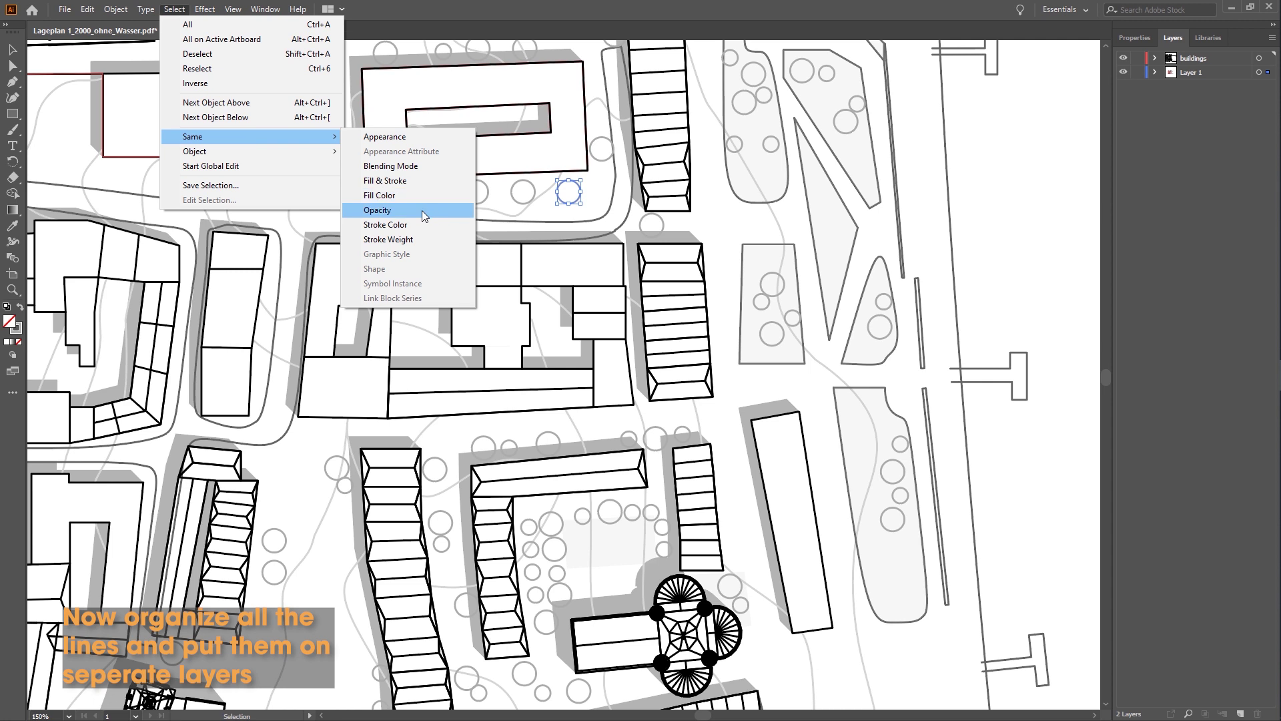
# Select all tree circles that match the selected one and put them on a new layer named "trees"
pyautogui.click(422, 210)
pyautogui.hotkey('ctrl', '-')
pyautogui.hotkey('ctrl', '-')
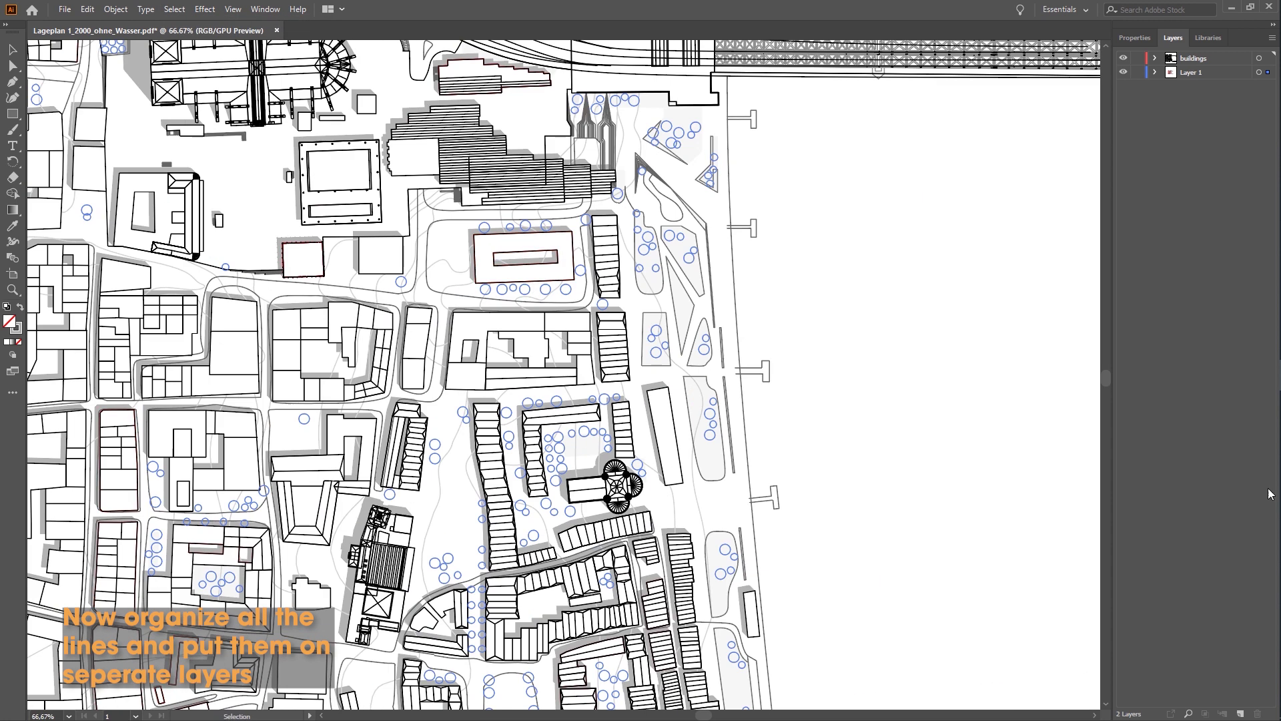
pyautogui.click(1240, 714)
pyautogui.write('trees')
pyautogui.press('Return')
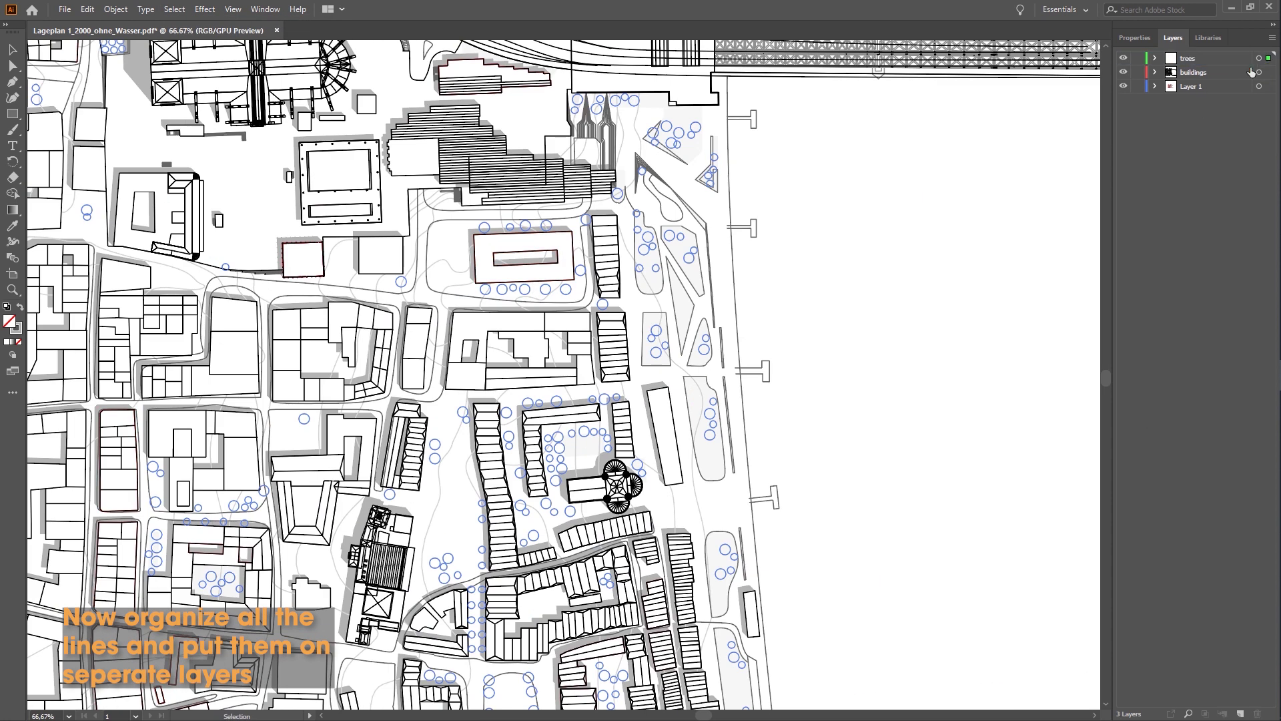
# Select all height contour lines that match a picked one and put them on a new layer named "hight lines"
pyautogui.click(441, 469)
pyautogui.click(174, 9)
pyautogui.moveTo(201, 140)
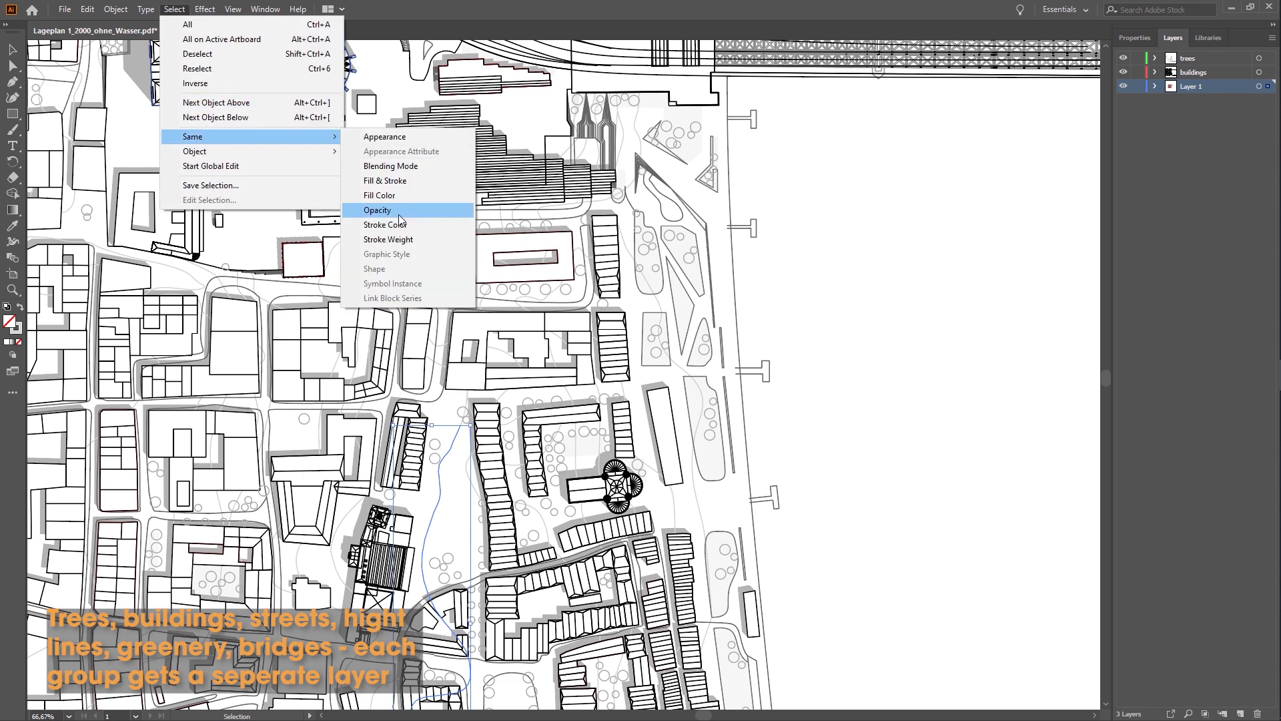
pyautogui.click(399, 212)
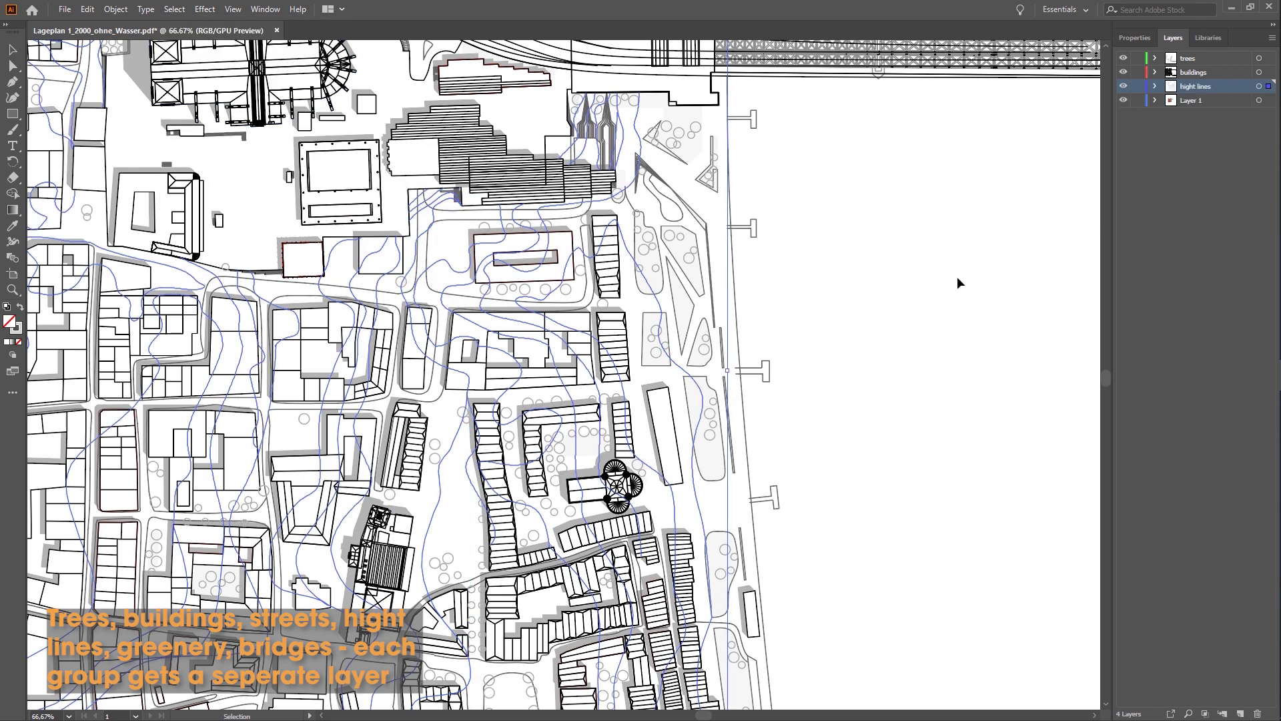
pyautogui.click(674, 303)
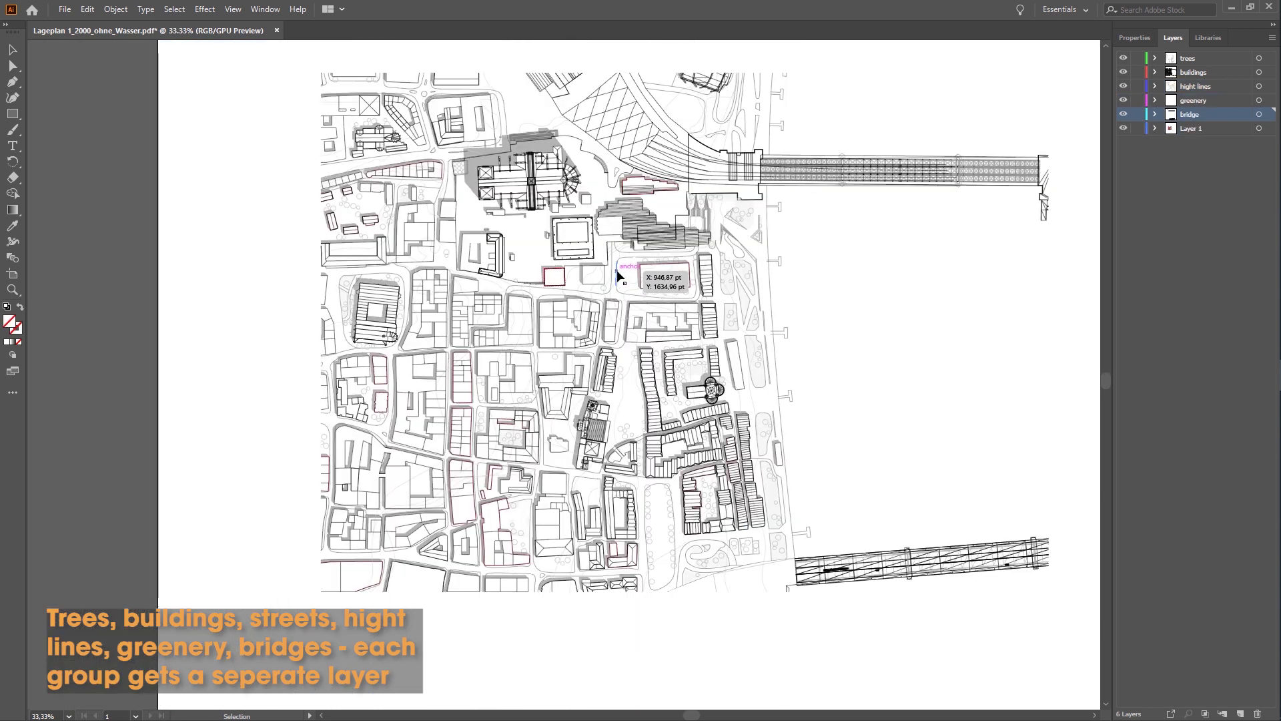
# Select all street outlines with the same stroke color and move them to a new layer named "streets"
pyautogui.click(174, 8)
pyautogui.moveTo(193, 134)
pyautogui.click(390, 226)
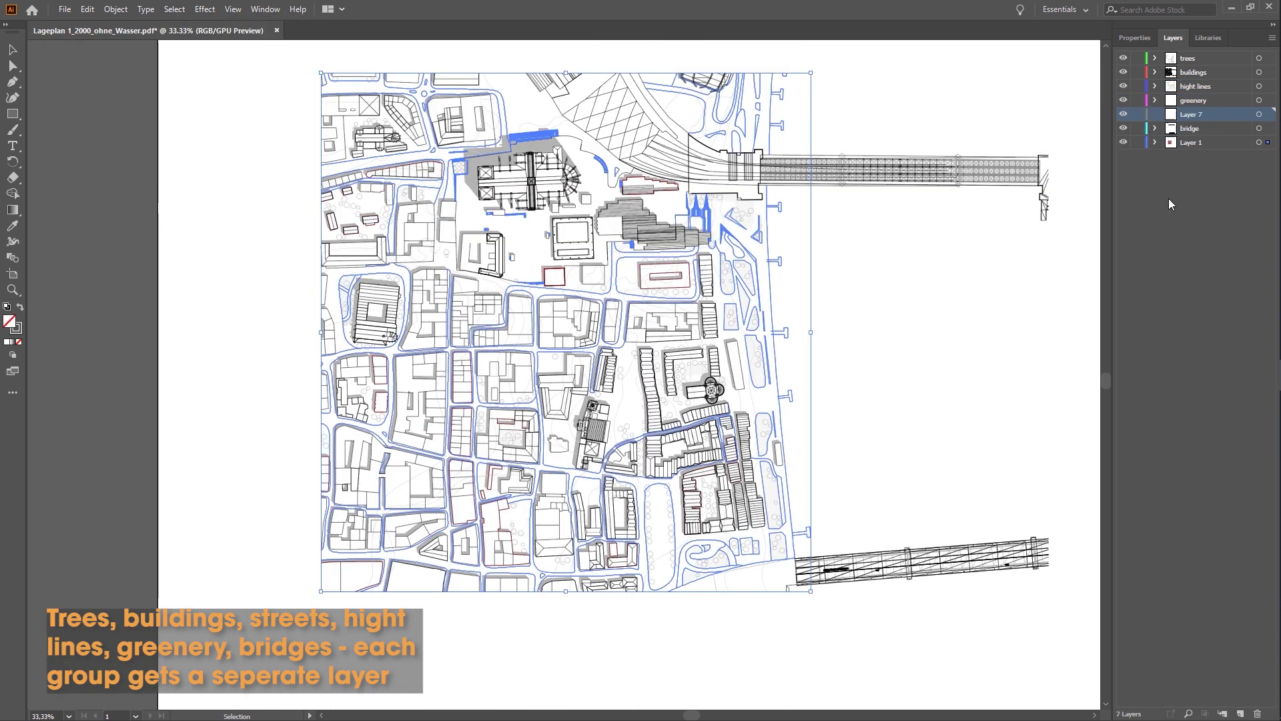
pyautogui.write('streets')
pyautogui.press('Return')
pyautogui.moveTo(1269, 123); pyautogui.dragTo(1268, 116)
pyautogui.click(973, 289)
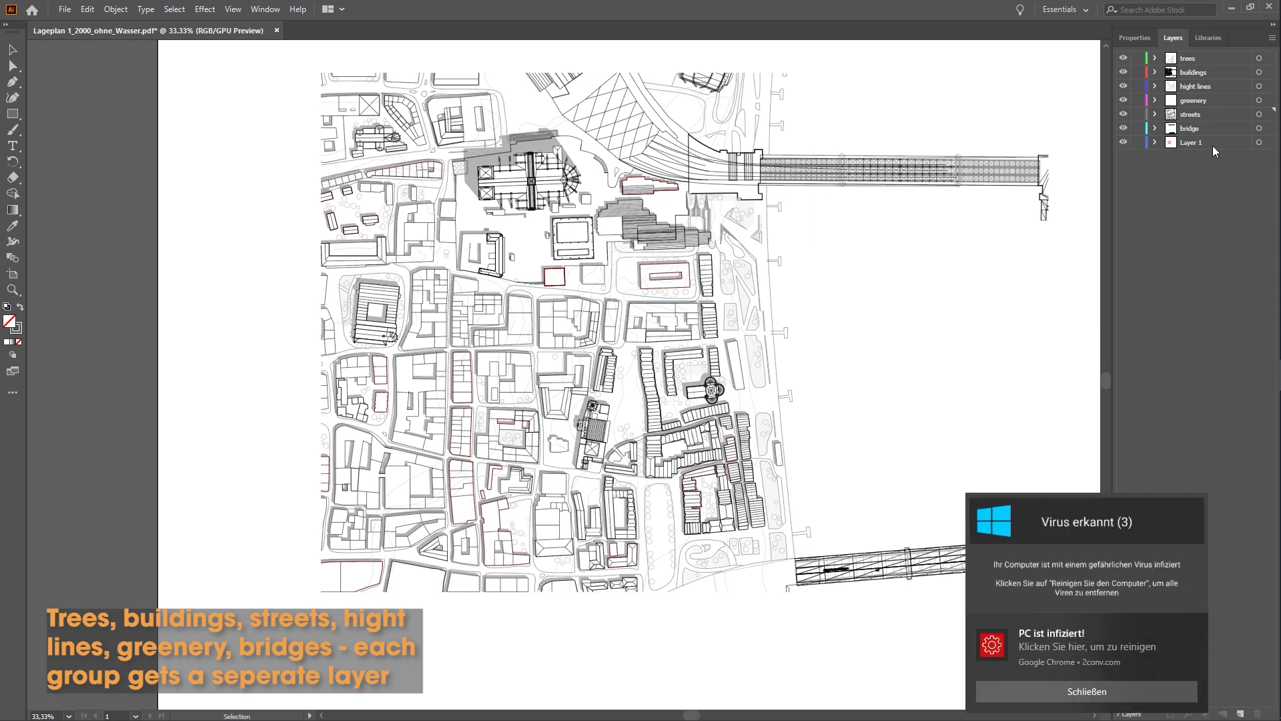
# Isolate Layer 1 to delete its remaining shadows, and hide it with all the other layers shown again
pyautogui.keyDown('alt'); pyautogui.click(1123, 142); pyautogui.keyUp('alt')
pyautogui.moveTo(261, 643); pyautogui.dragTo(860, 61)
pyautogui.press('Delete')
pyautogui.click(1124, 142)
pyautogui.moveTo(1124, 128); pyautogui.dragTo(1124, 58)
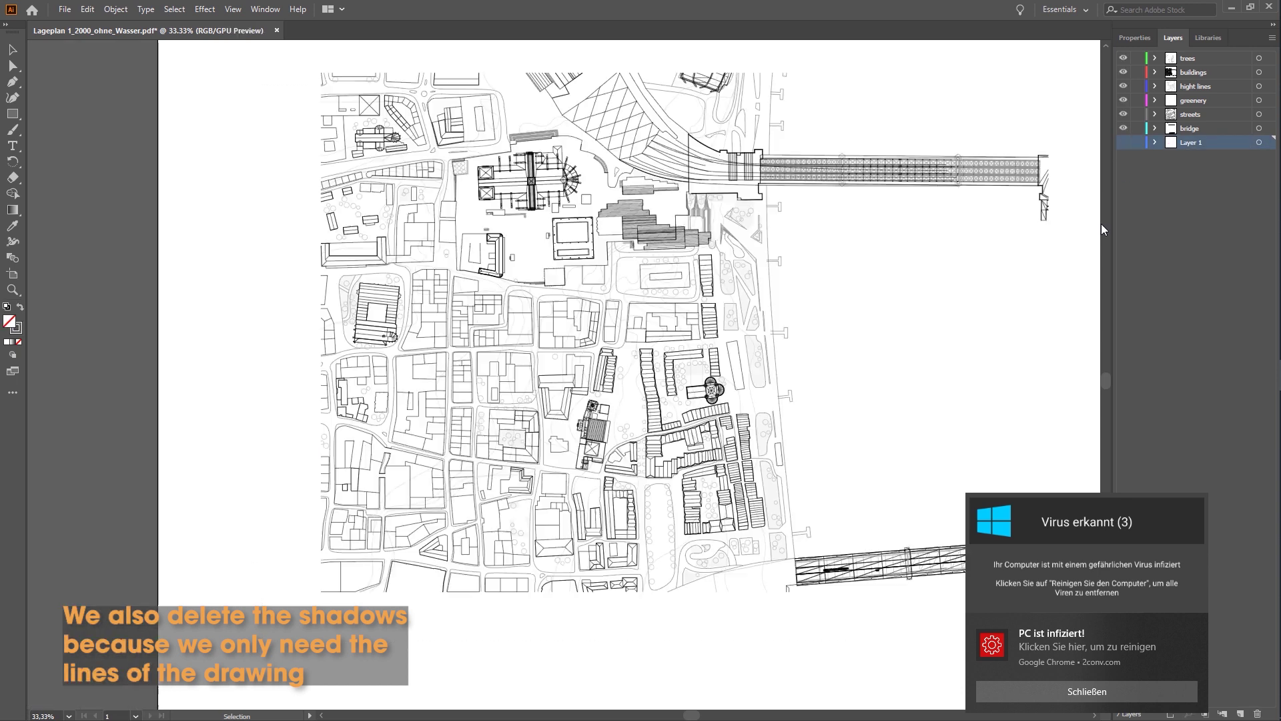
pyautogui.click(1100, 698)
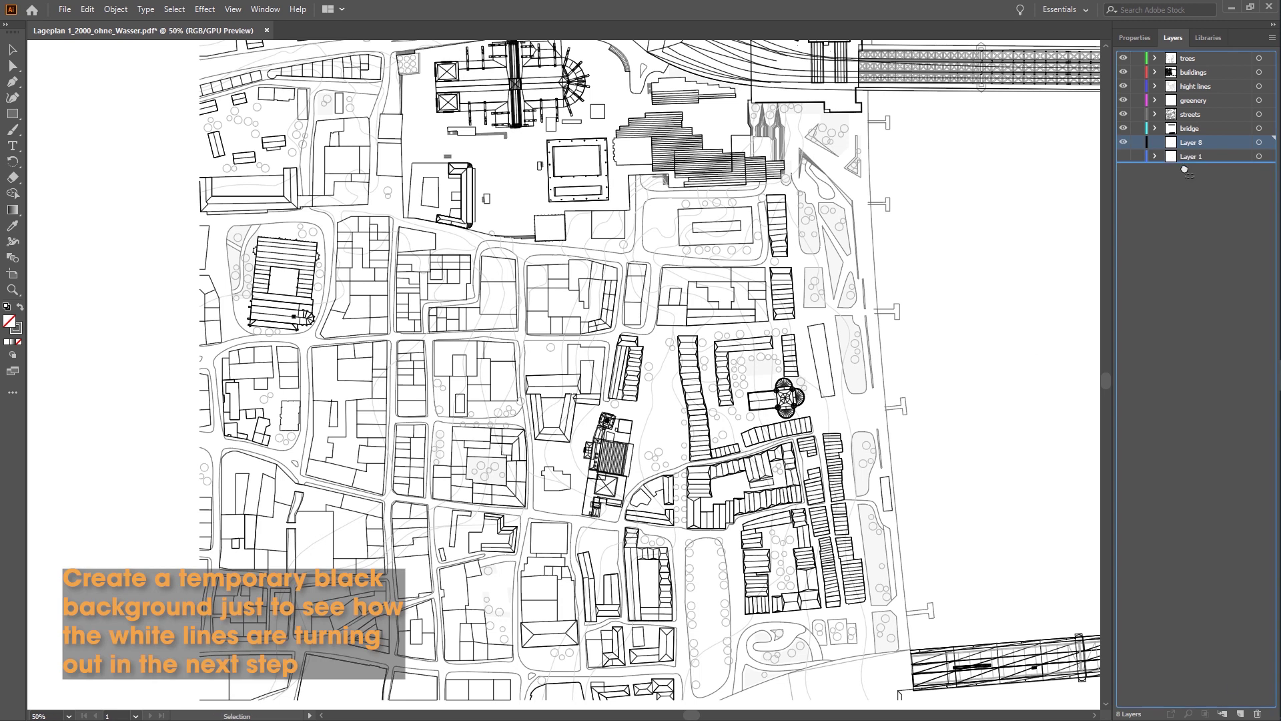
# Move Layer 8 below Layer 1 and draw a rectangle on it that surrounds the whole site plan
pyautogui.moveTo(1184, 170); pyautogui.dragTo(1185, 167)
pyautogui.click(14, 112)
pyautogui.hotkey('ctrl', '-')
pyautogui.hotkey('ctrl', '-')
pyautogui.hotkey('ctrl', '-')
pyautogui.hotkey('ctrl', '-')
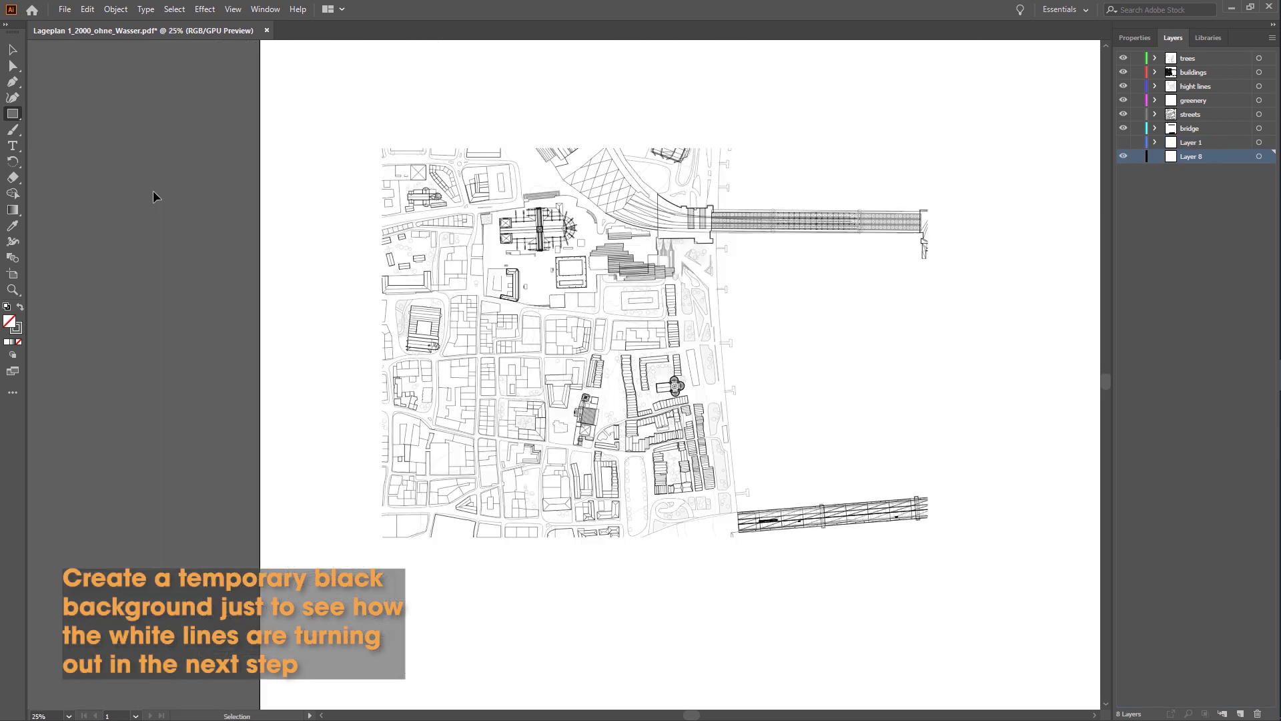
pyautogui.moveTo(377, 198); pyautogui.dragTo(926, 540)
# Fill the background rectangle with black and hide Layer 8
pyautogui.doubleClick(9, 321)
pyautogui.click(781, 283)
pyautogui.doubleClick(9, 321)
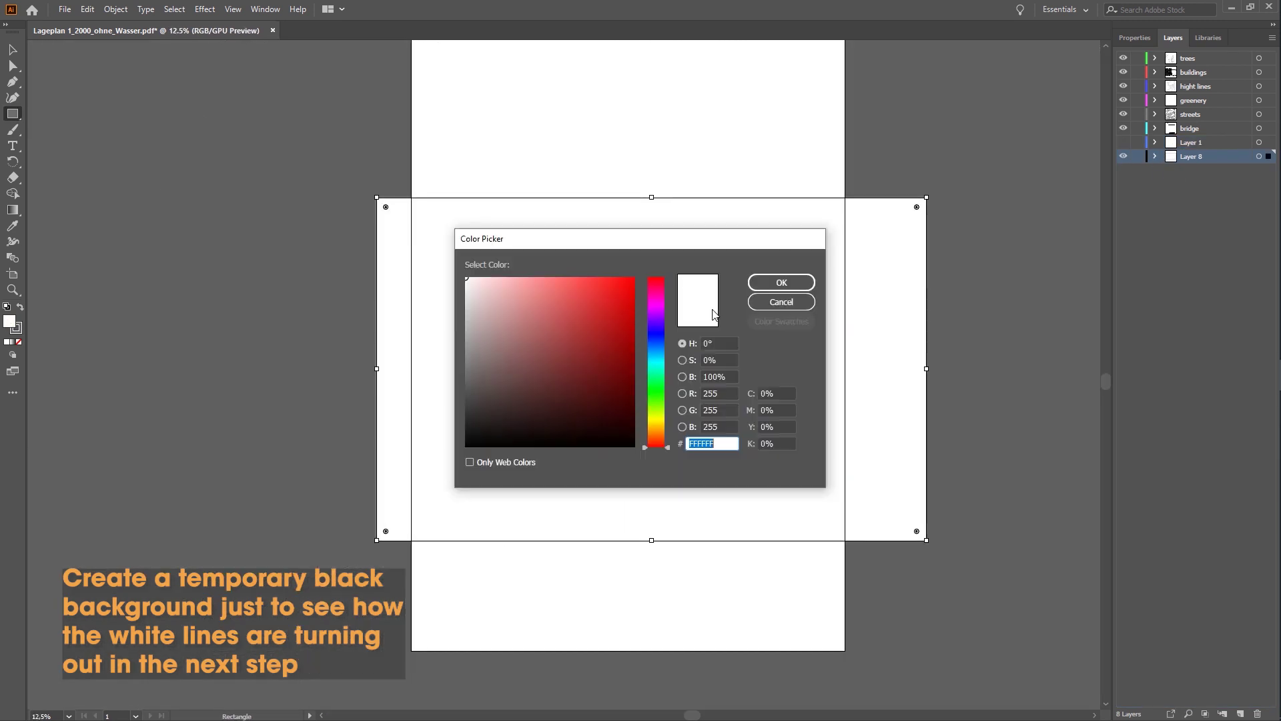
pyautogui.click(468, 447)
pyautogui.click(781, 283)
pyautogui.click(12, 50)
pyautogui.click(1123, 157)
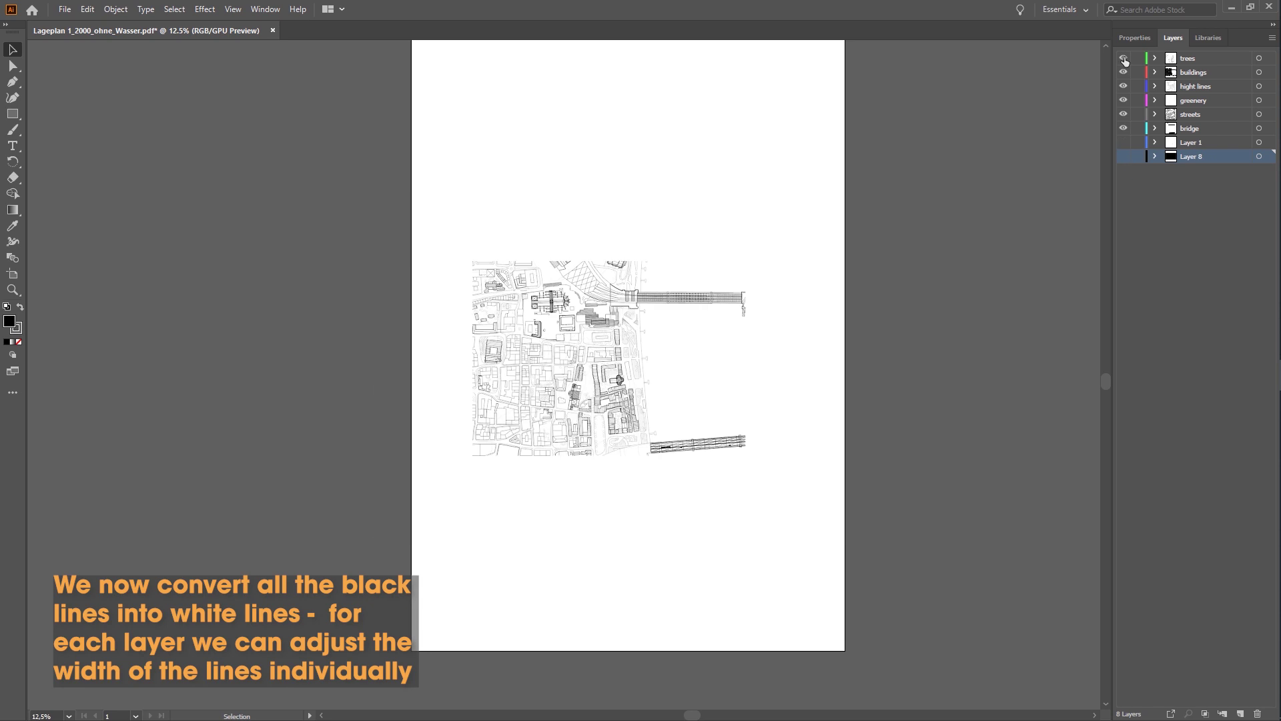
# Select everything on the bridge layer and set its stroke weight to 0.25 pt
pyautogui.click(606, 266)
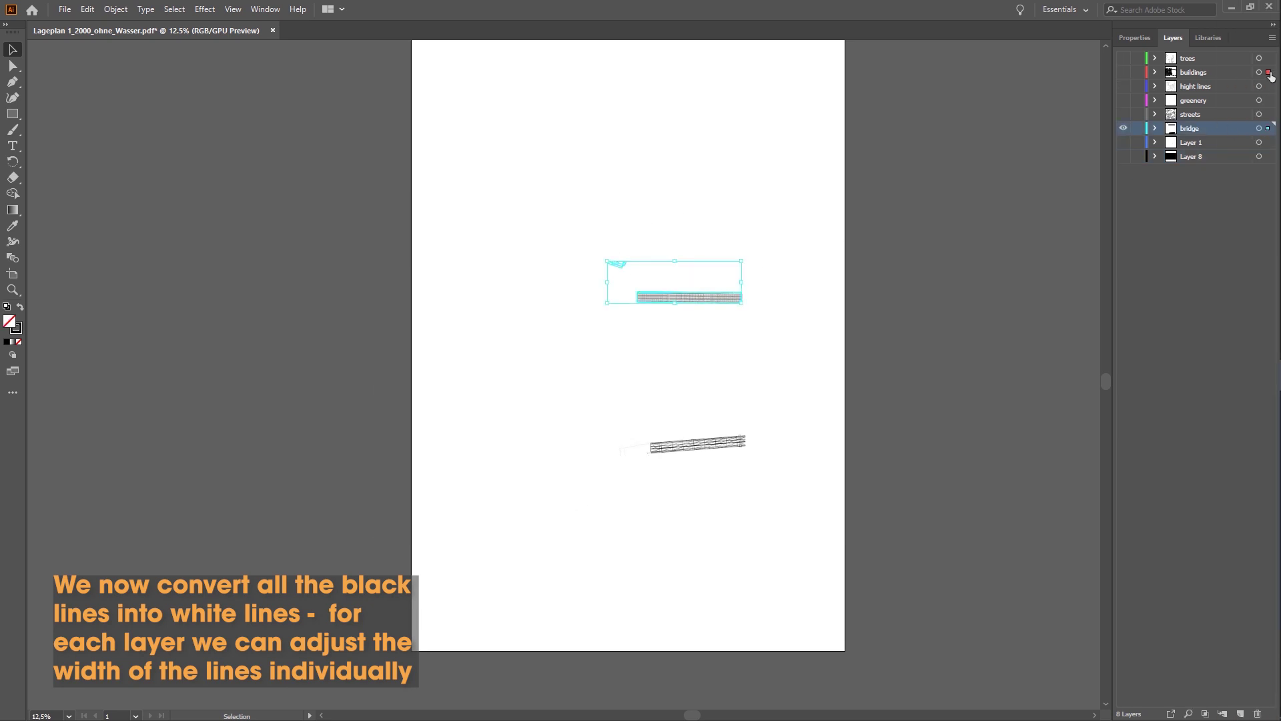
pyautogui.click(1268, 129)
pyautogui.click(1134, 37)
pyautogui.click(1207, 204)
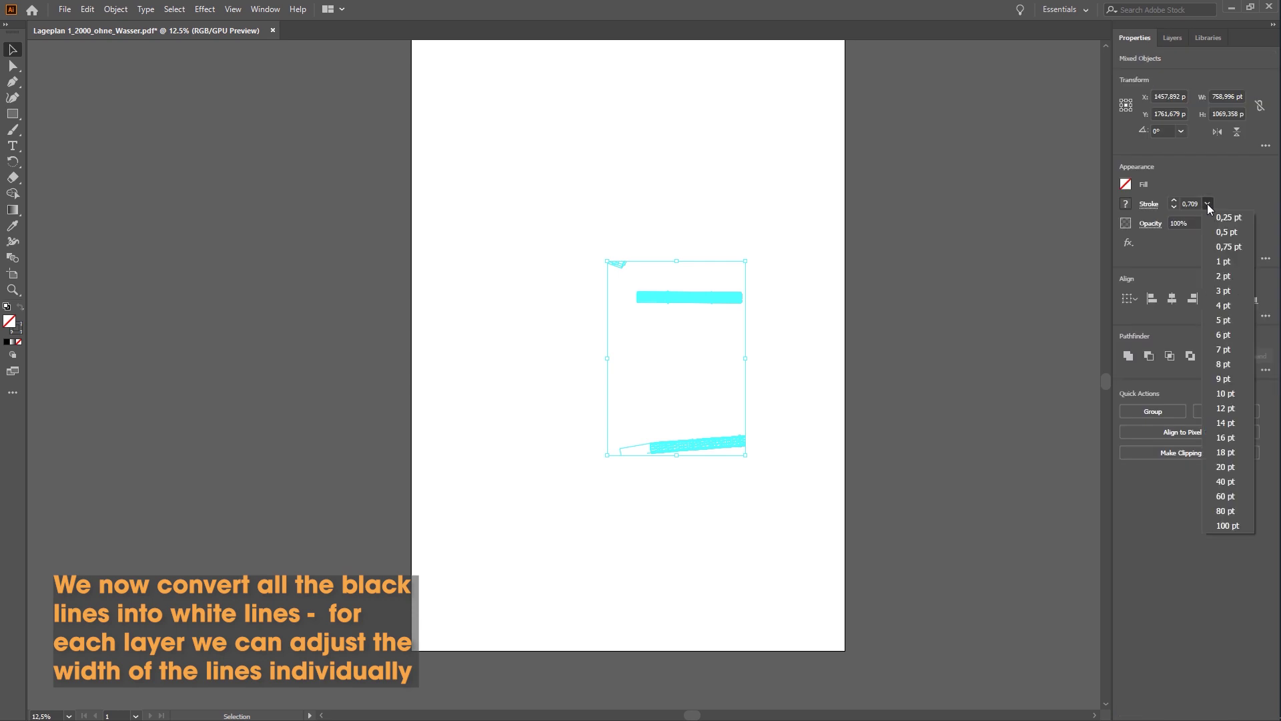
# Change the stroke color of the bridge lines to white and deselect them
pyautogui.click(1126, 204)
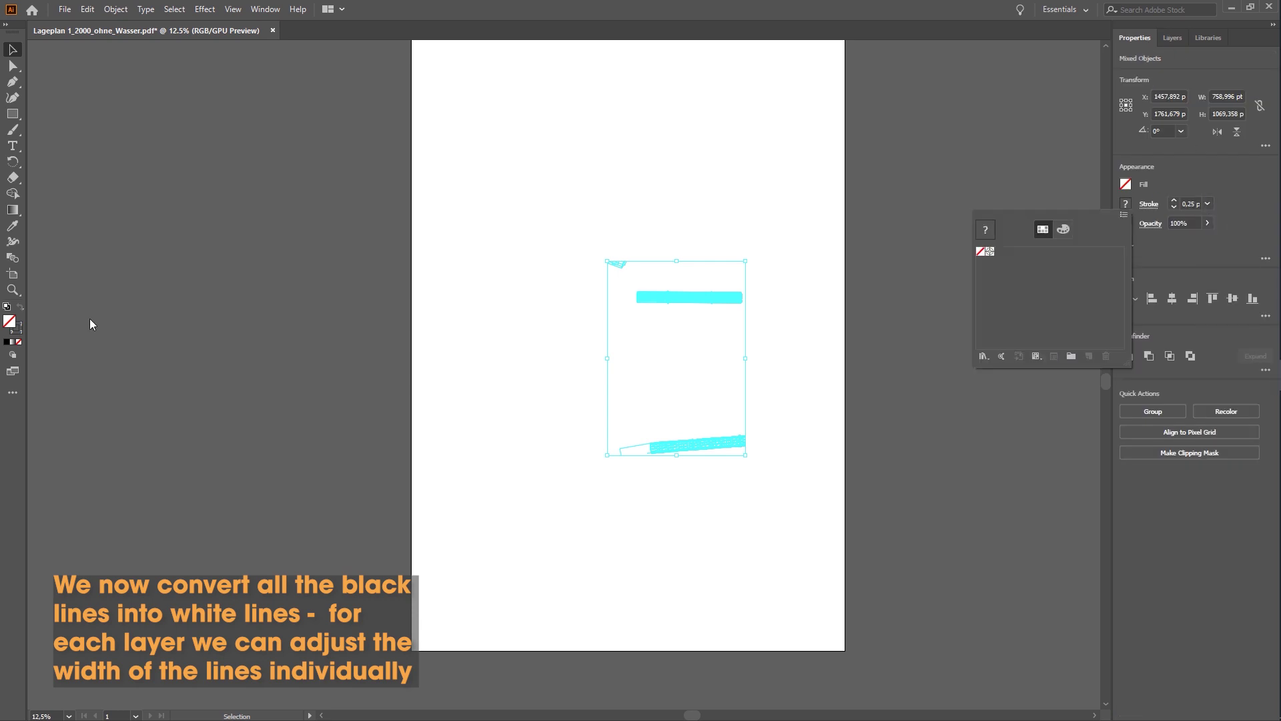
pyautogui.doubleClick(9, 321)
pyautogui.click(468, 279)
pyautogui.click(781, 283)
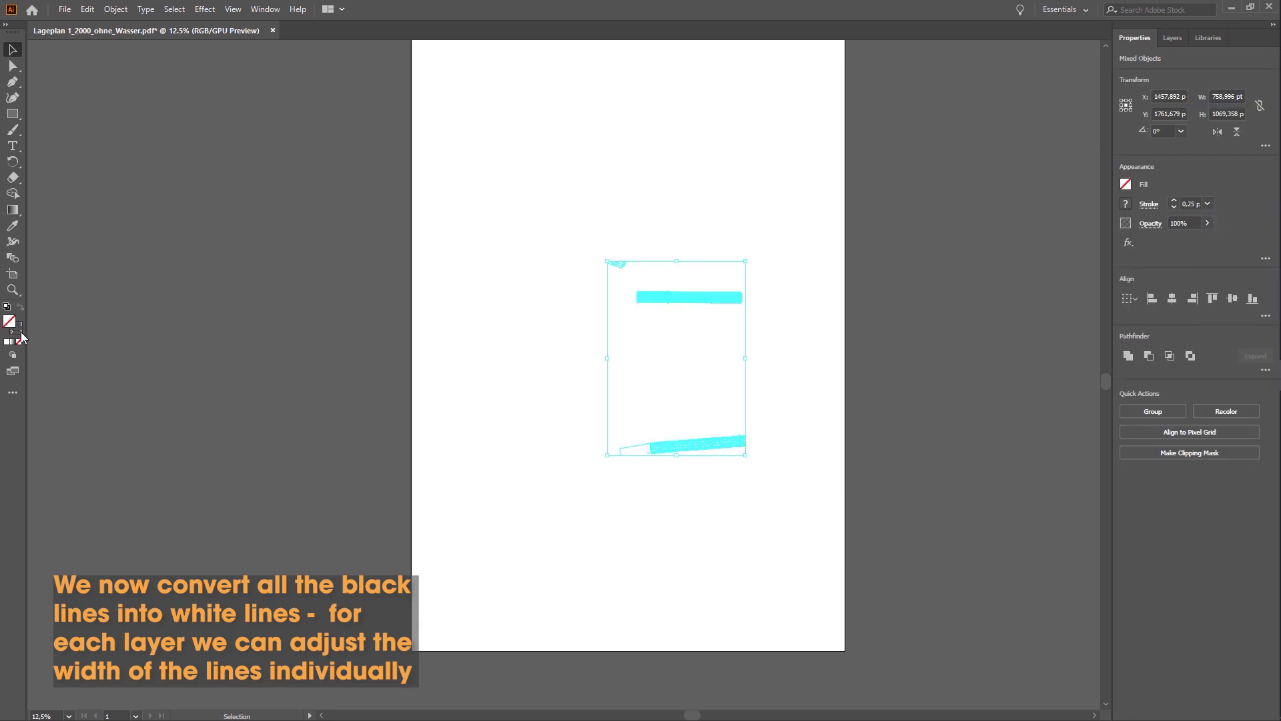
pyautogui.click(20, 333)
pyautogui.click(646, 166)
pyautogui.click(1028, 217)
# Show the streets layer, select all its lines and set their stroke weight to 0.25 pt
pyautogui.click(1172, 38)
pyautogui.click(1123, 114)
pyautogui.click(776, 65)
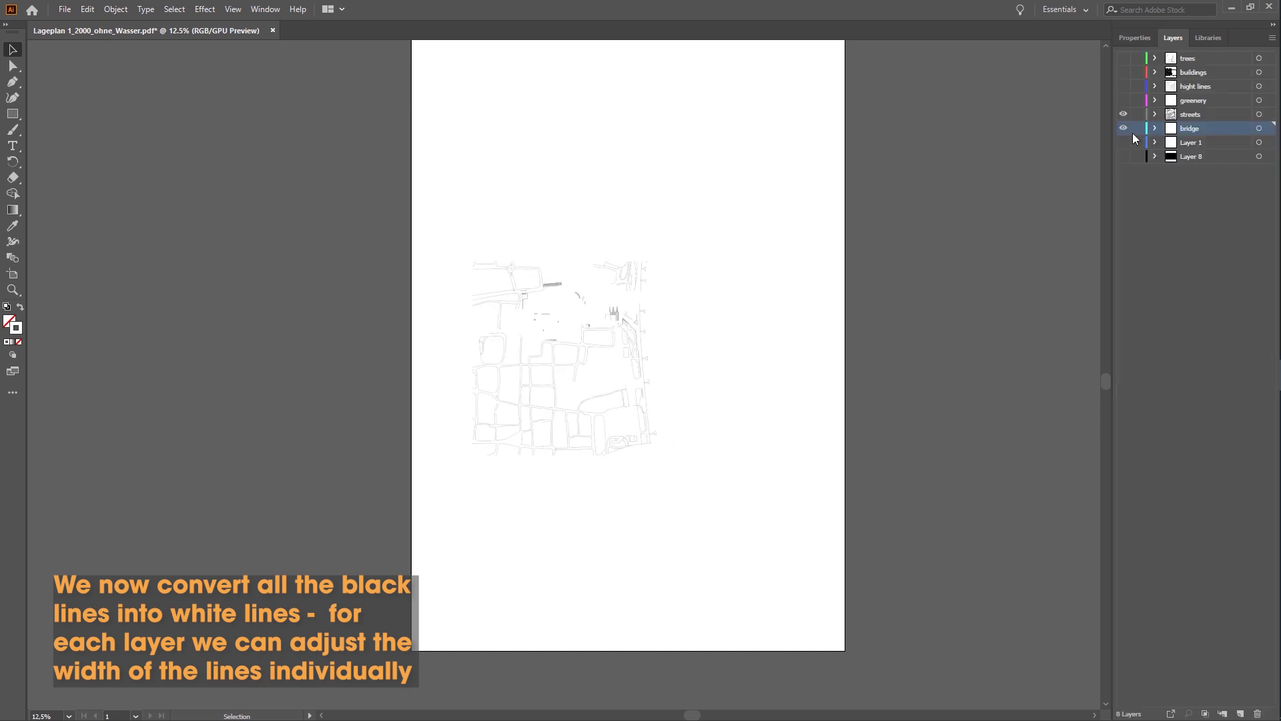
pyautogui.click(1268, 114)
pyautogui.click(1135, 37)
pyautogui.click(1207, 203)
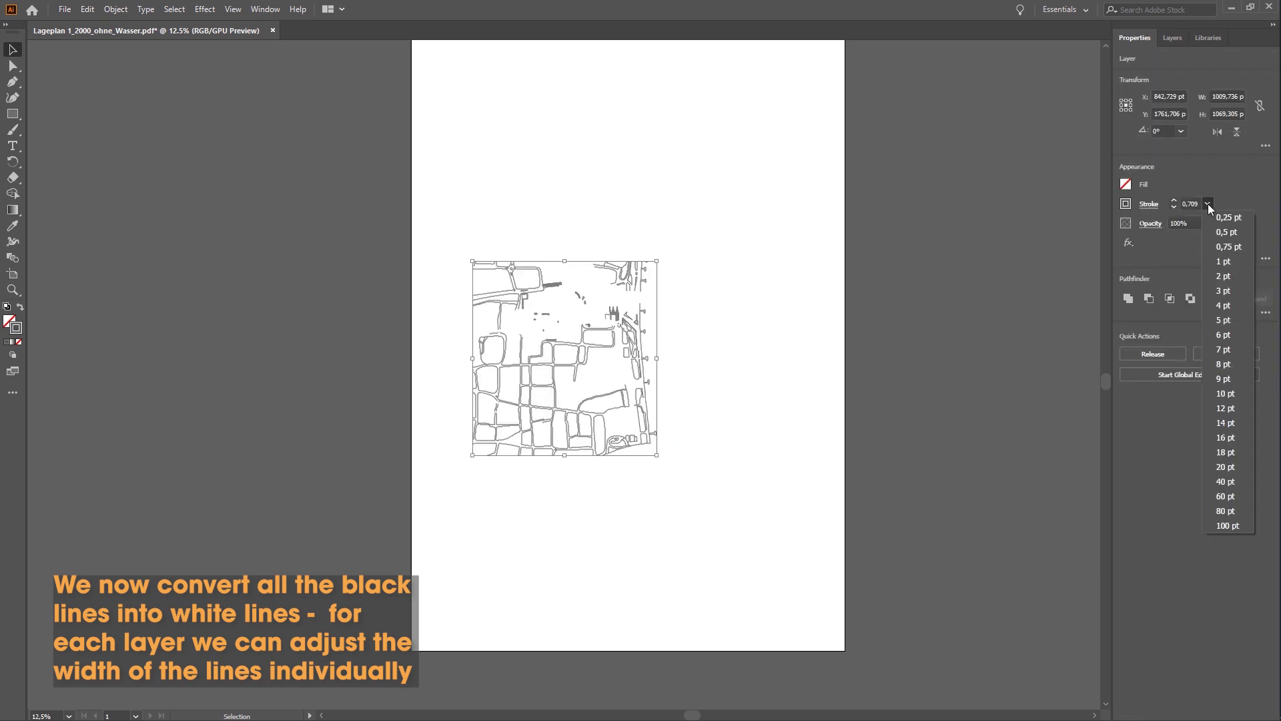
pyautogui.click(1234, 217)
# Change the stroke color of the street lines to white
pyautogui.click(1126, 203)
pyautogui.click(1057, 231)
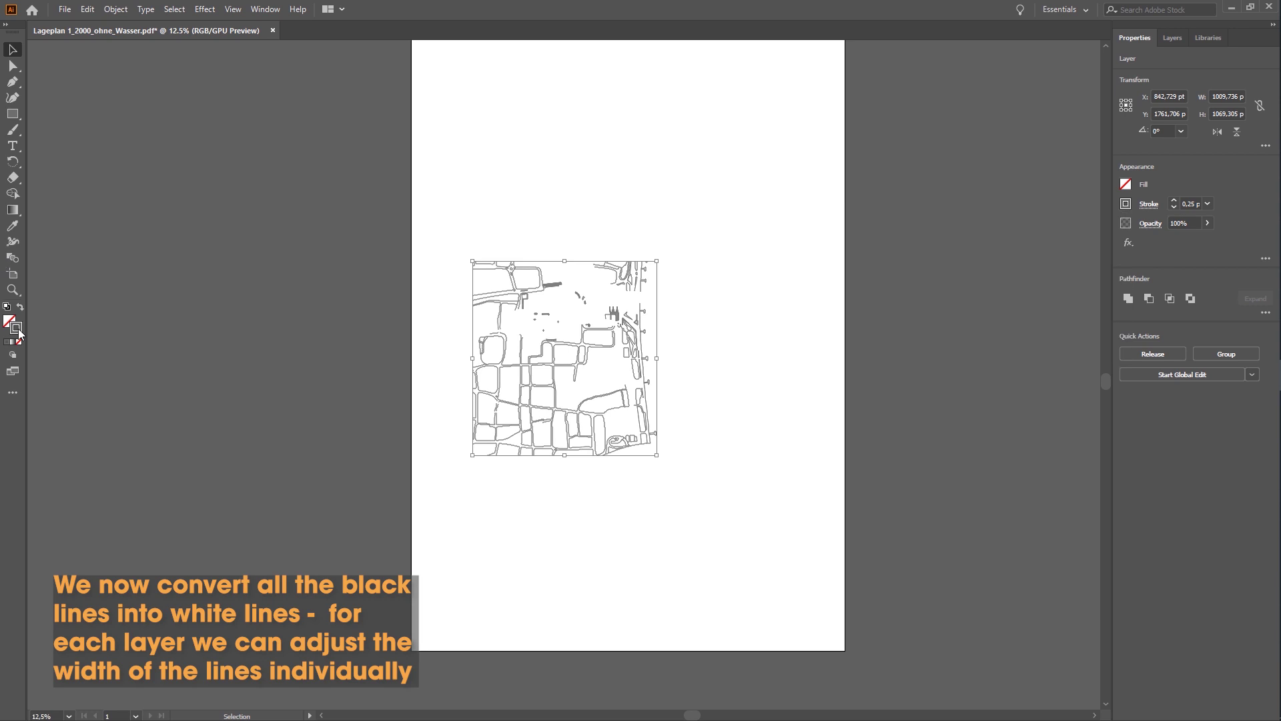
pyautogui.click(750, 281)
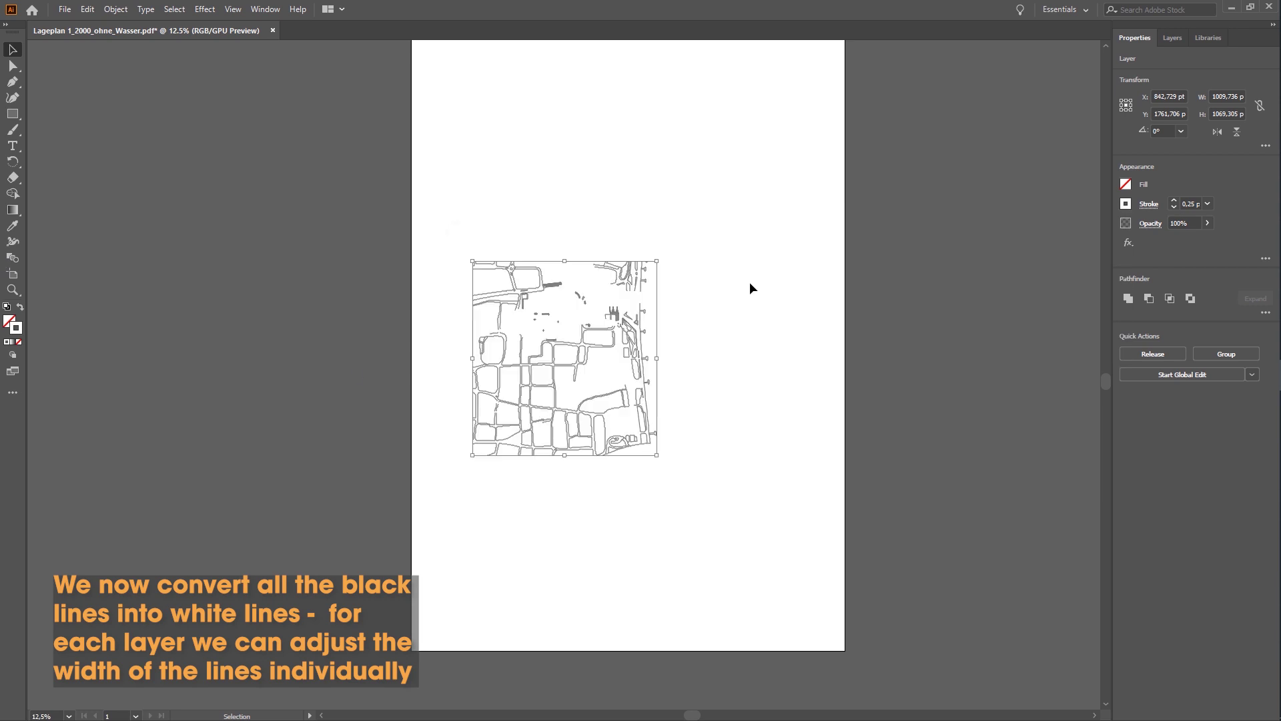
# Select everything on the greenery layer and give the shapes a white stroke
pyautogui.click(1172, 38)
pyautogui.click(1268, 106)
pyautogui.click(1132, 38)
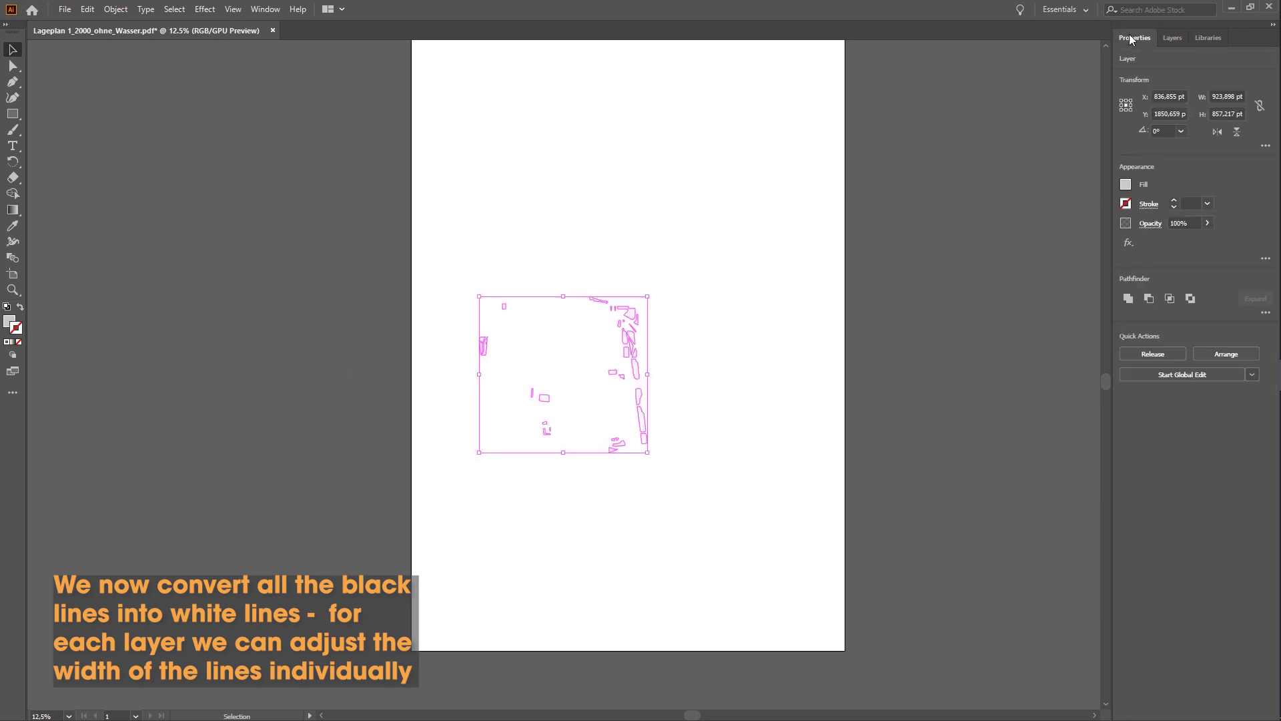
pyautogui.click(1125, 203)
pyautogui.doubleClick(15, 327)
pyautogui.click(780, 281)
# Set the greenery's stroke weight to 0.25 pt and lower its opacity to 65%
pyautogui.click(1208, 204)
pyautogui.click(1228, 217)
pyautogui.click(1208, 223)
pyautogui.moveTo(1208, 240); pyautogui.dragTo(1187, 240)
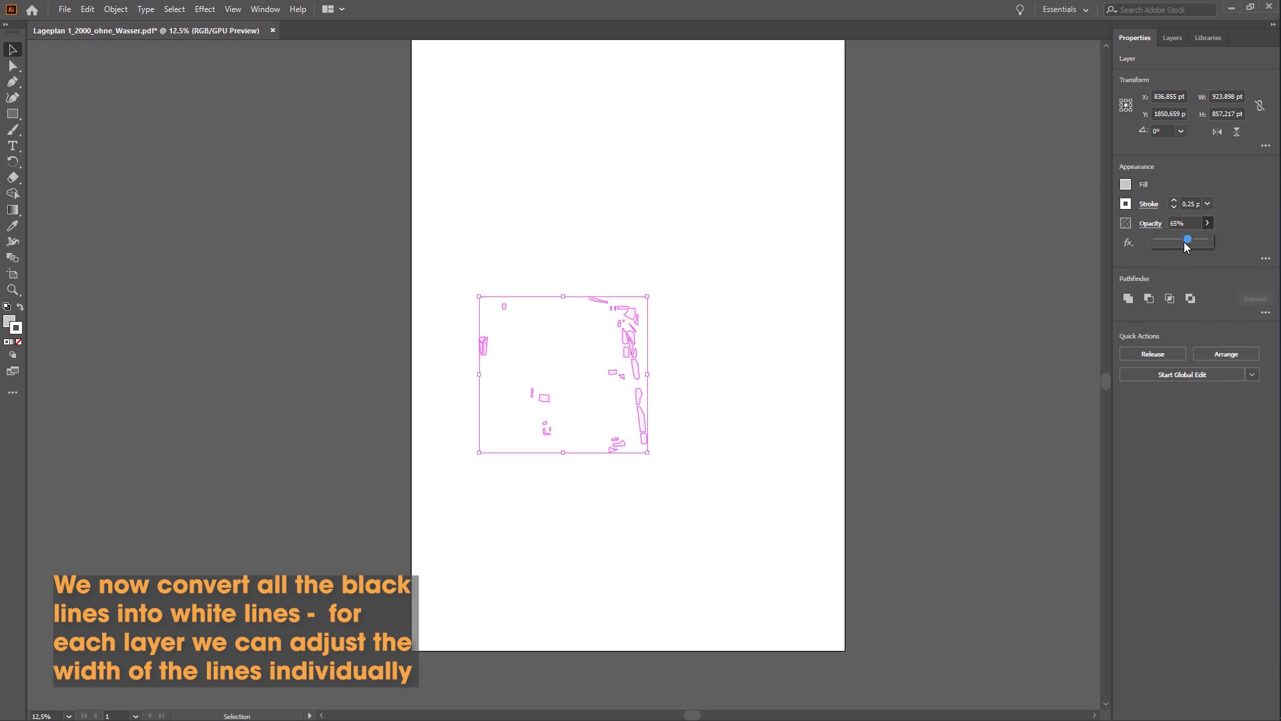
pyautogui.click(938, 274)
# Select all lines on the hight lines layer and give them a white 0.25 pt stroke
pyautogui.click(1172, 37)
pyautogui.click(1259, 90)
pyautogui.click(1134, 37)
pyautogui.click(1208, 203)
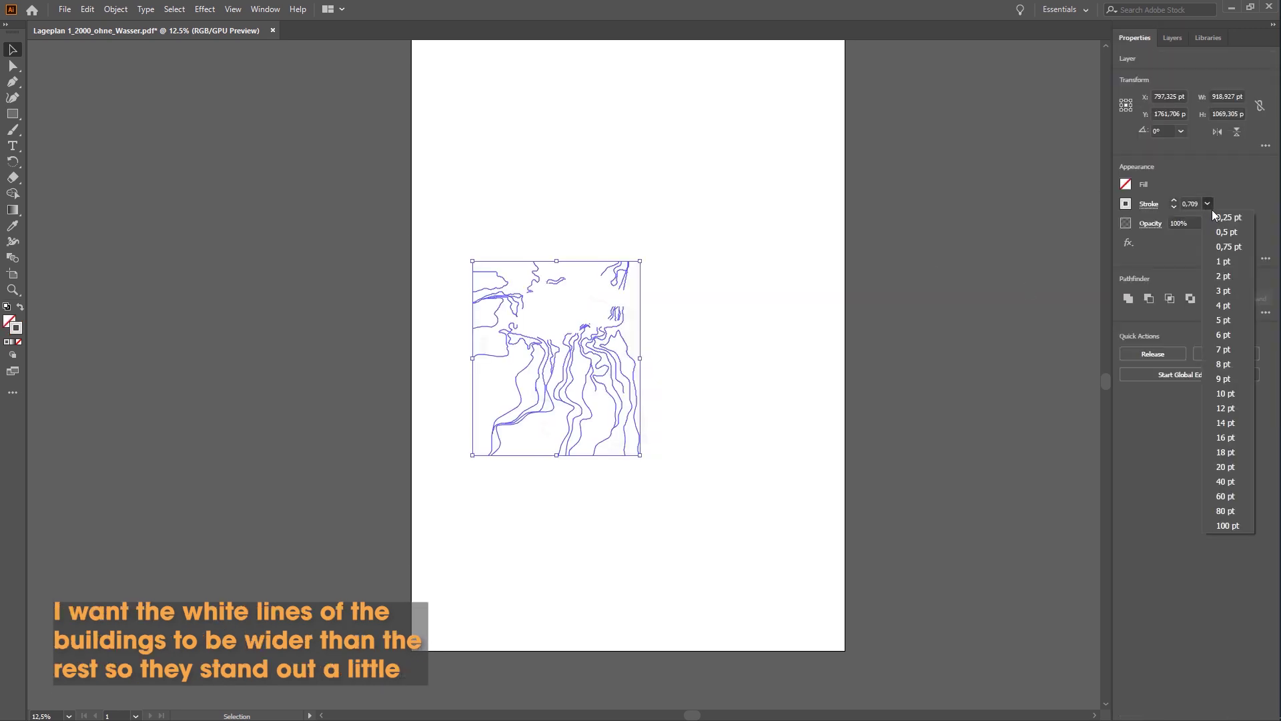
pyautogui.doubleClick(20, 332)
pyautogui.click(779, 281)
pyautogui.click(1194, 204)
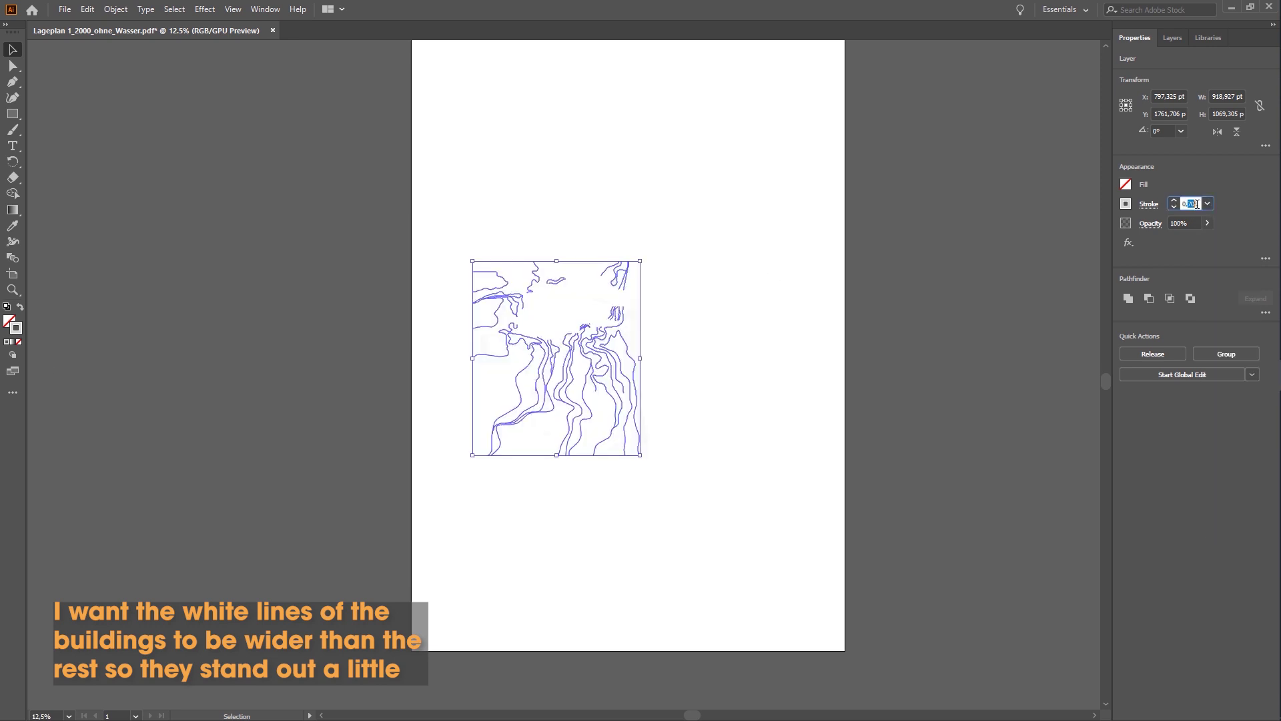
pyautogui.click(1207, 203)
pyautogui.click(1227, 218)
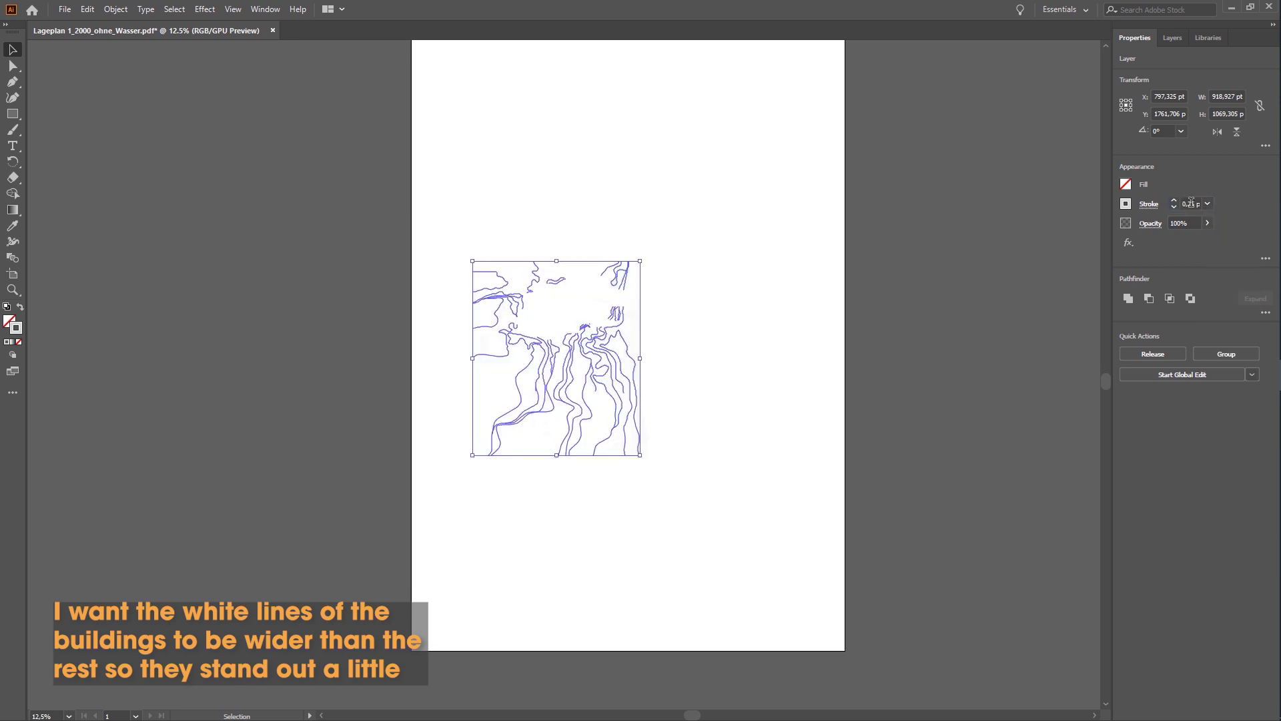
# Show the buildings layer, select all its lines and give them a 0.5 pt stroke in white (ffffff)
pyautogui.click(1179, 38)
pyautogui.click(1122, 72)
pyautogui.click(826, 252)
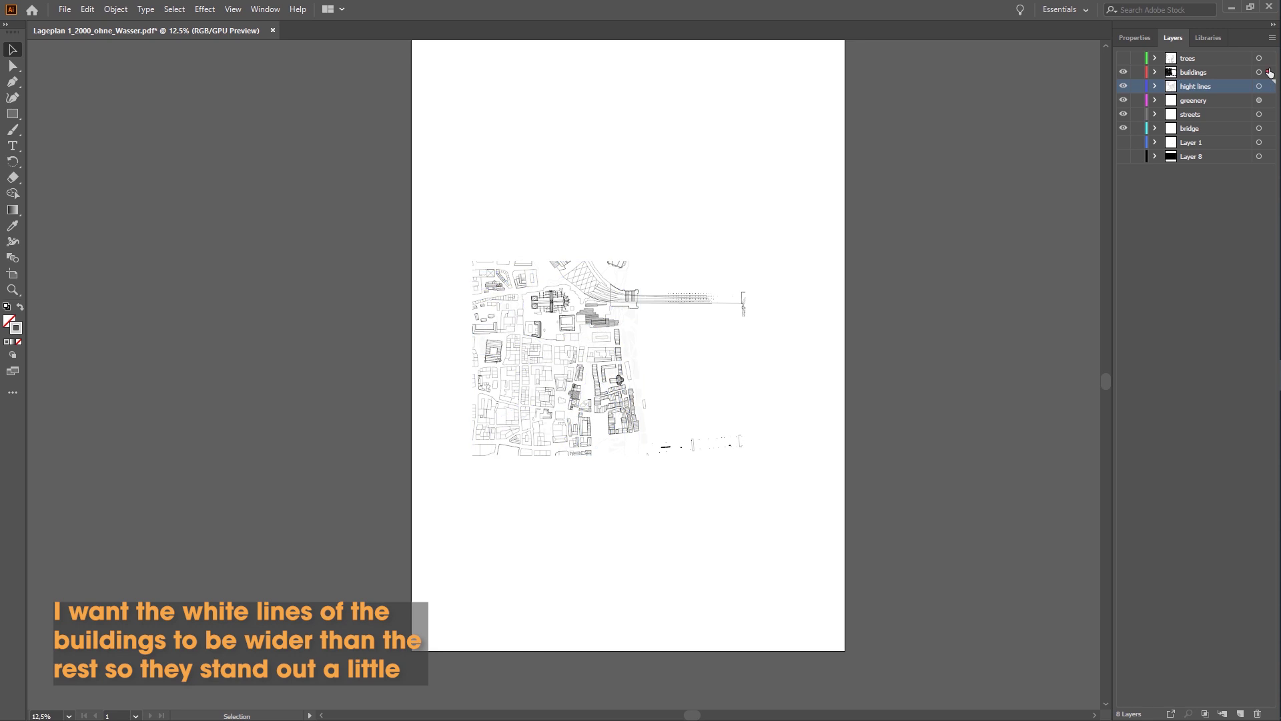
pyautogui.click(1269, 72)
pyautogui.click(1134, 37)
pyautogui.doubleClick(16, 328)
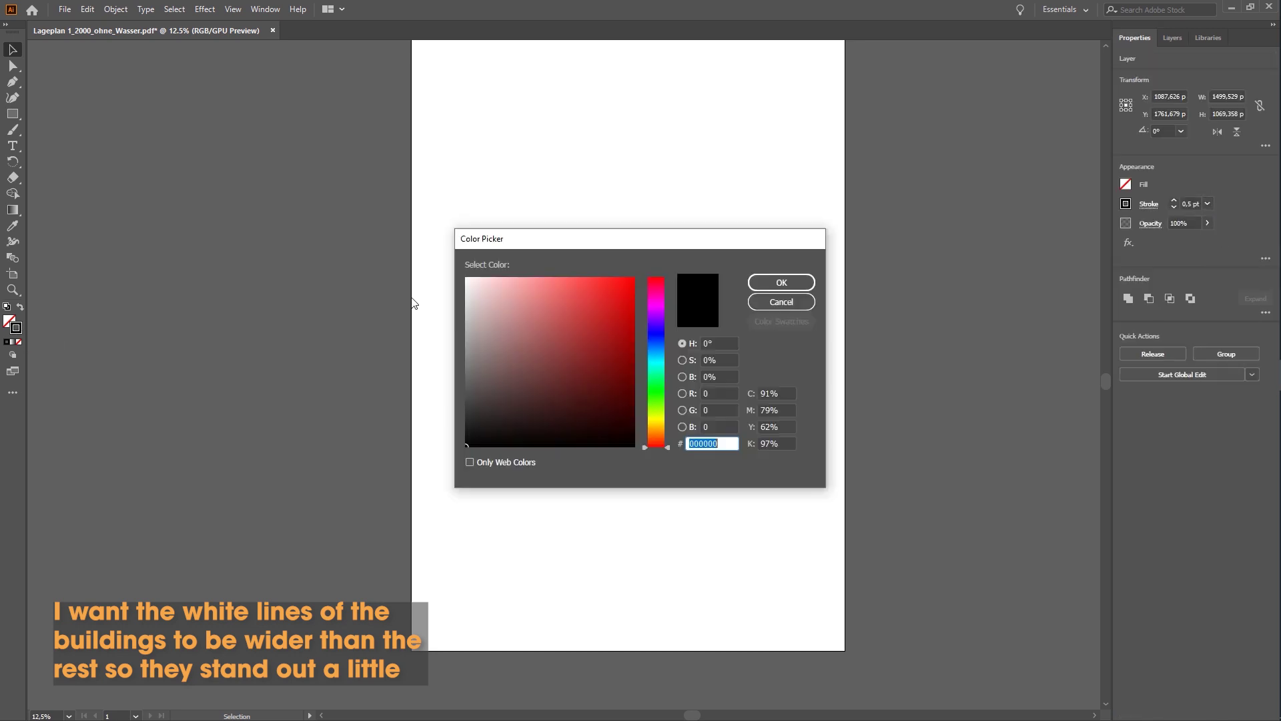
pyautogui.write('ffffff')
pyautogui.click(781, 283)
pyautogui.click(804, 239)
# Select everything on the trees layer and give the circles a white 0.25 pt stroke
pyautogui.click(1174, 39)
pyautogui.click(1268, 58)
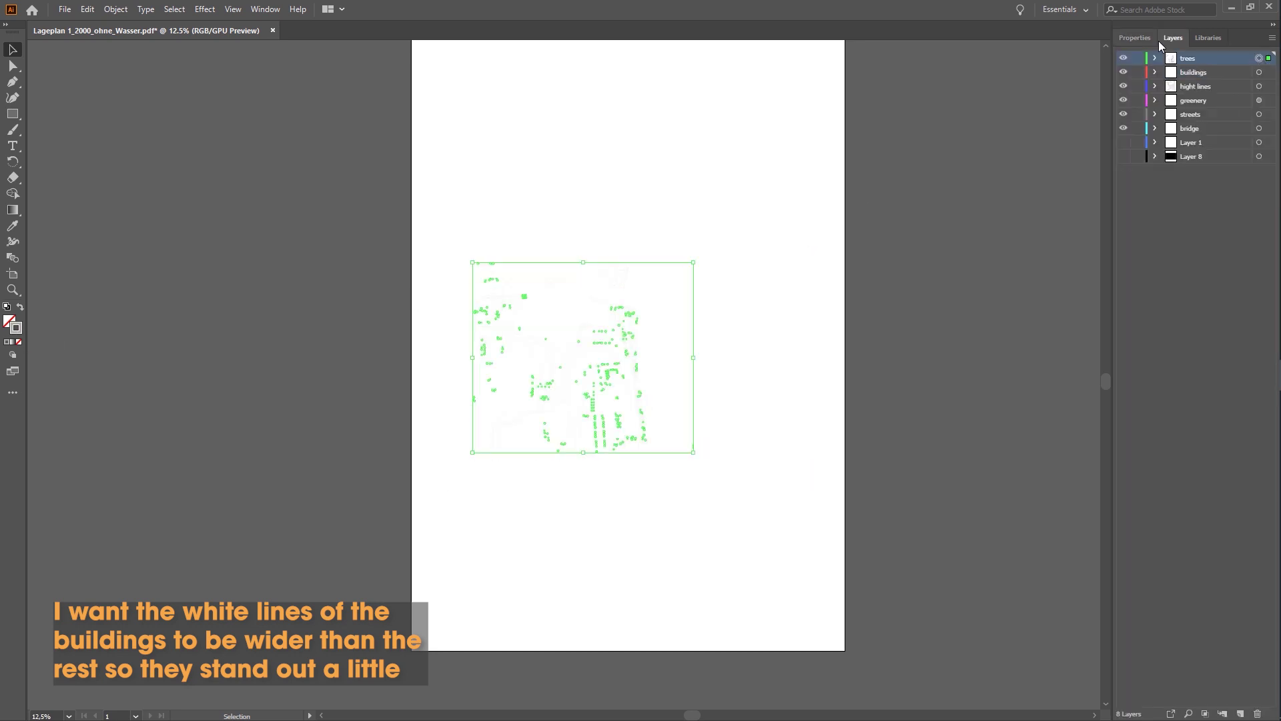
pyautogui.click(1134, 38)
pyautogui.click(1207, 203)
pyautogui.click(1223, 218)
pyautogui.doubleClick(16, 328)
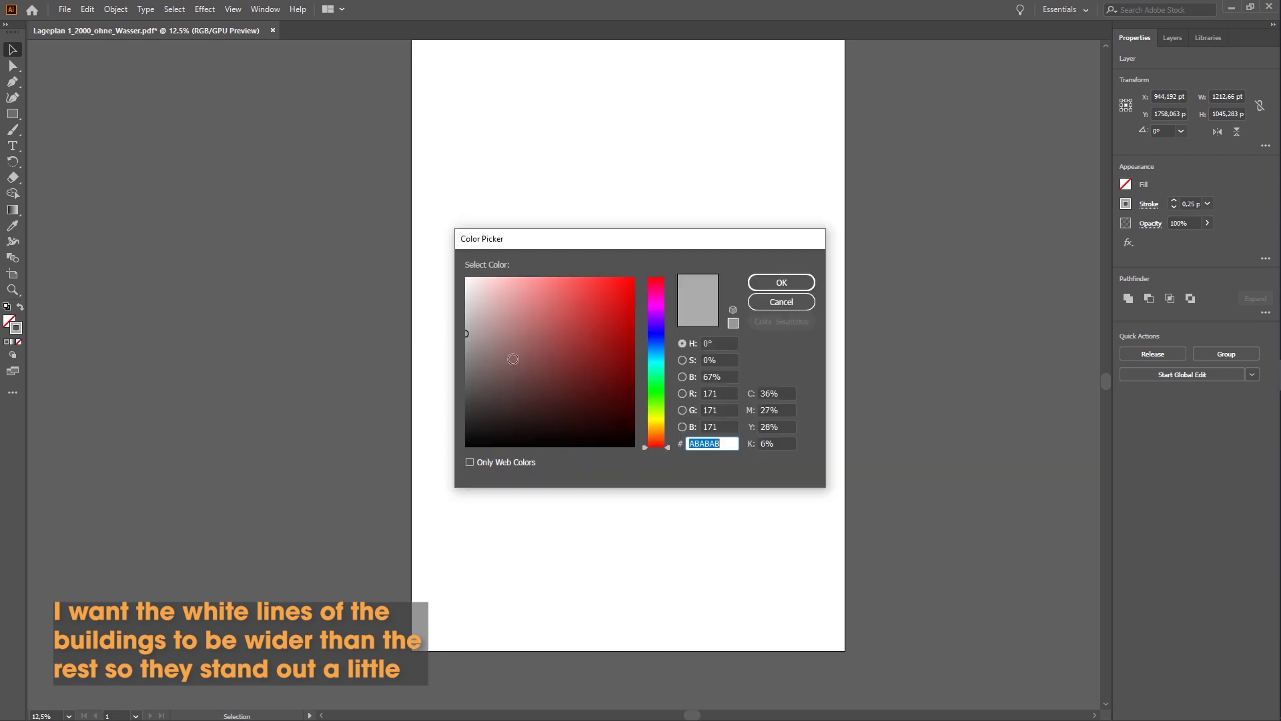
pyautogui.click(766, 283)
# Deselect the trees and show the black background on Layer 8 behind the drawing
pyautogui.click(1172, 38)
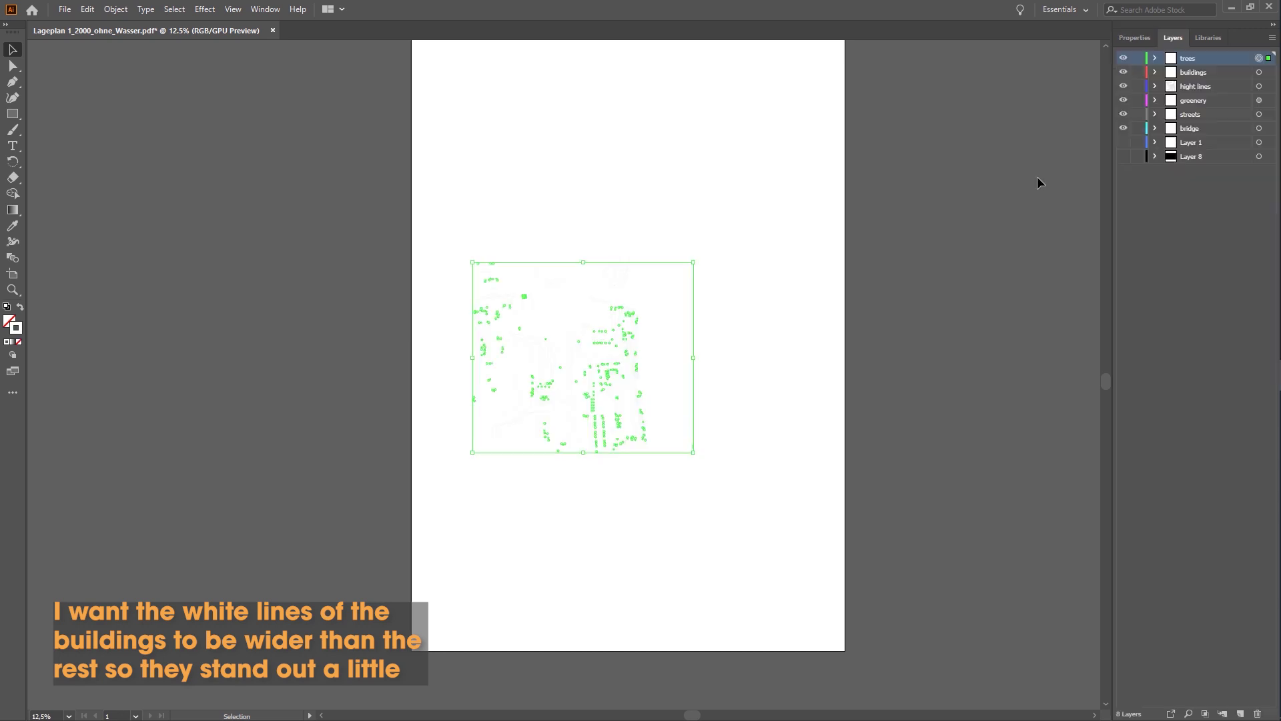
pyautogui.click(1037, 176)
pyautogui.click(1126, 142)
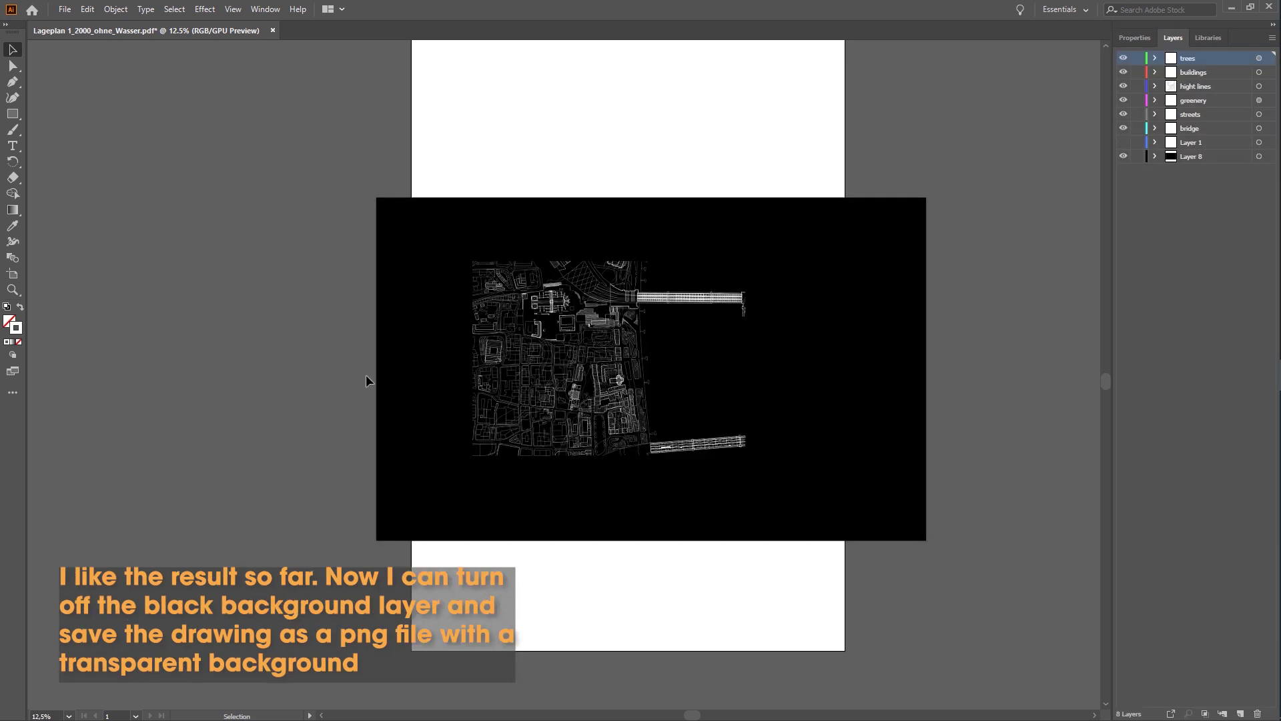
pyautogui.scroll(4, 366, 378)
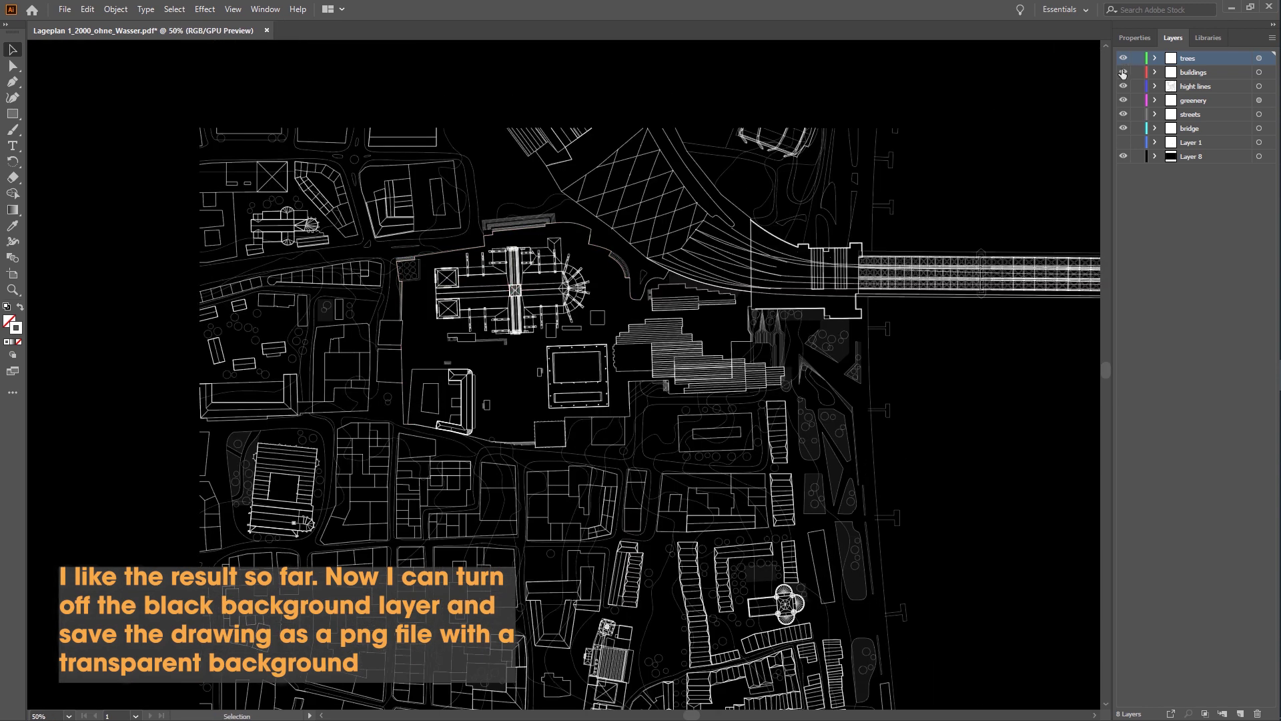
# Examine the white linework of the buildings and streets layers against the black background
pyautogui.click(1259, 72)
pyautogui.click(1135, 38)
pyautogui.click(1172, 38)
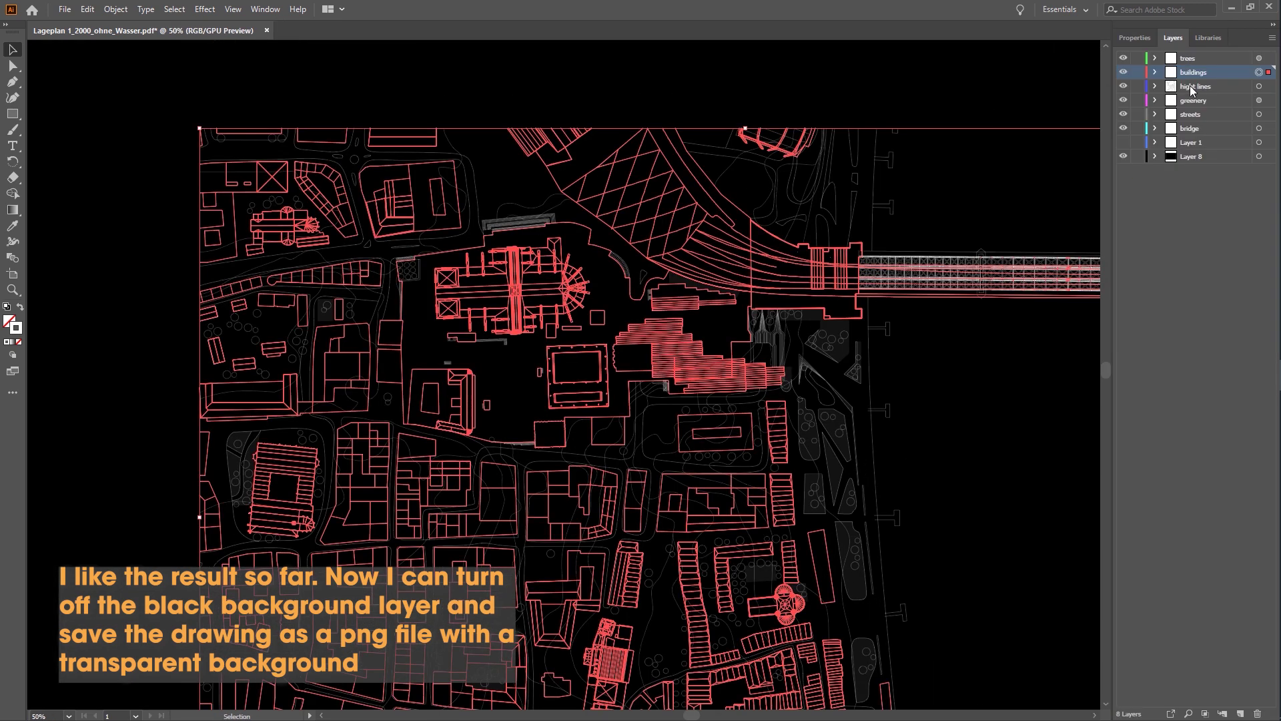
pyautogui.click(1033, 176)
pyautogui.click(856, 211)
pyautogui.click(1259, 115)
pyautogui.click(987, 314)
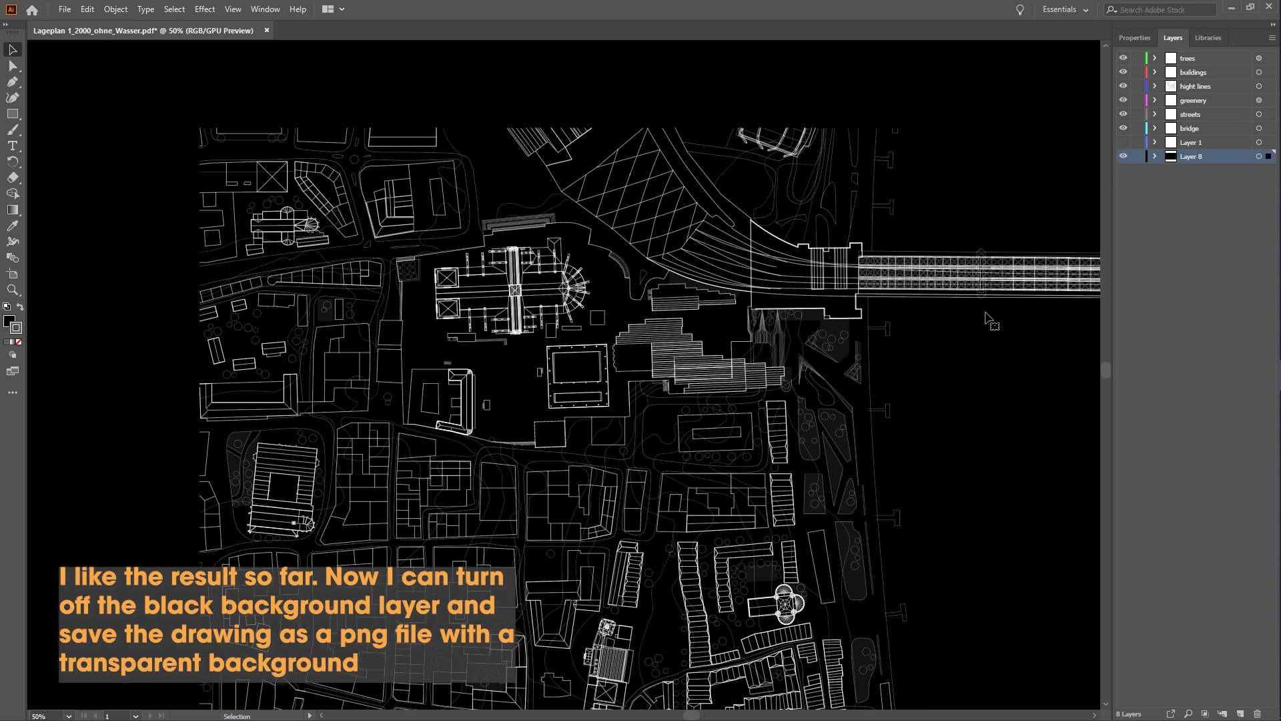
pyautogui.scroll(-4, 986, 313)
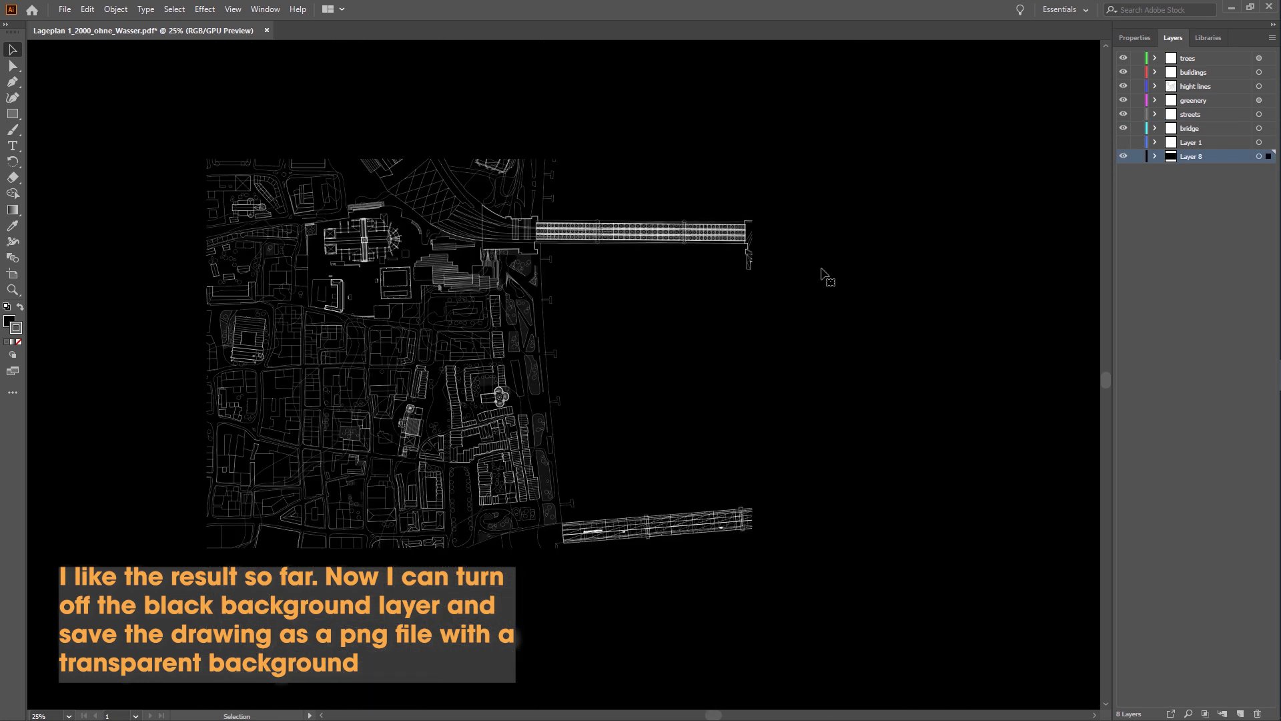
# Show the transparency grid and hide the black background on Layer 8
pyautogui.click(233, 8)
pyautogui.click(287, 418)
pyautogui.click(1123, 156)
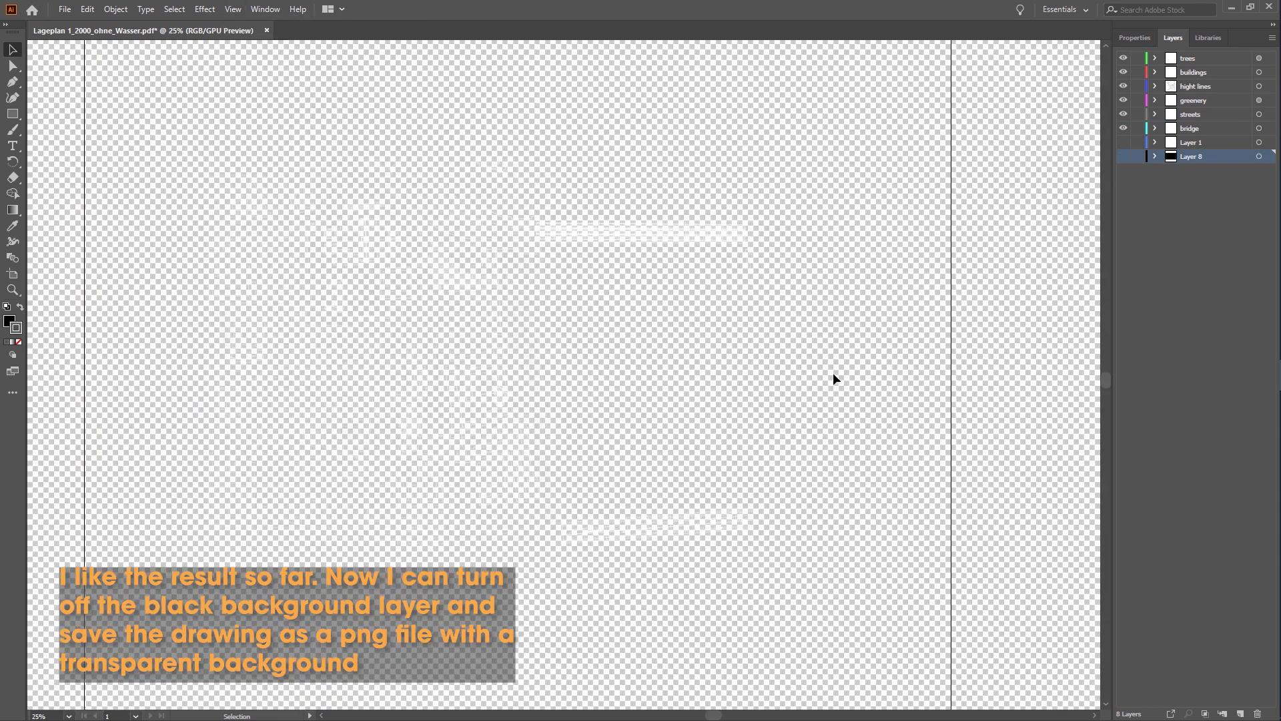
# Export the white line drawing as Lageplan 1_2000_ohne_Wasser.png with a transparent background into the Neuer Ordner folder inside Video 2
pyautogui.hotkey('ctrl', '-')
pyautogui.hotkey('ctrl', '-')
pyautogui.hotkey('ctrl', '-')
pyautogui.click(64, 9)
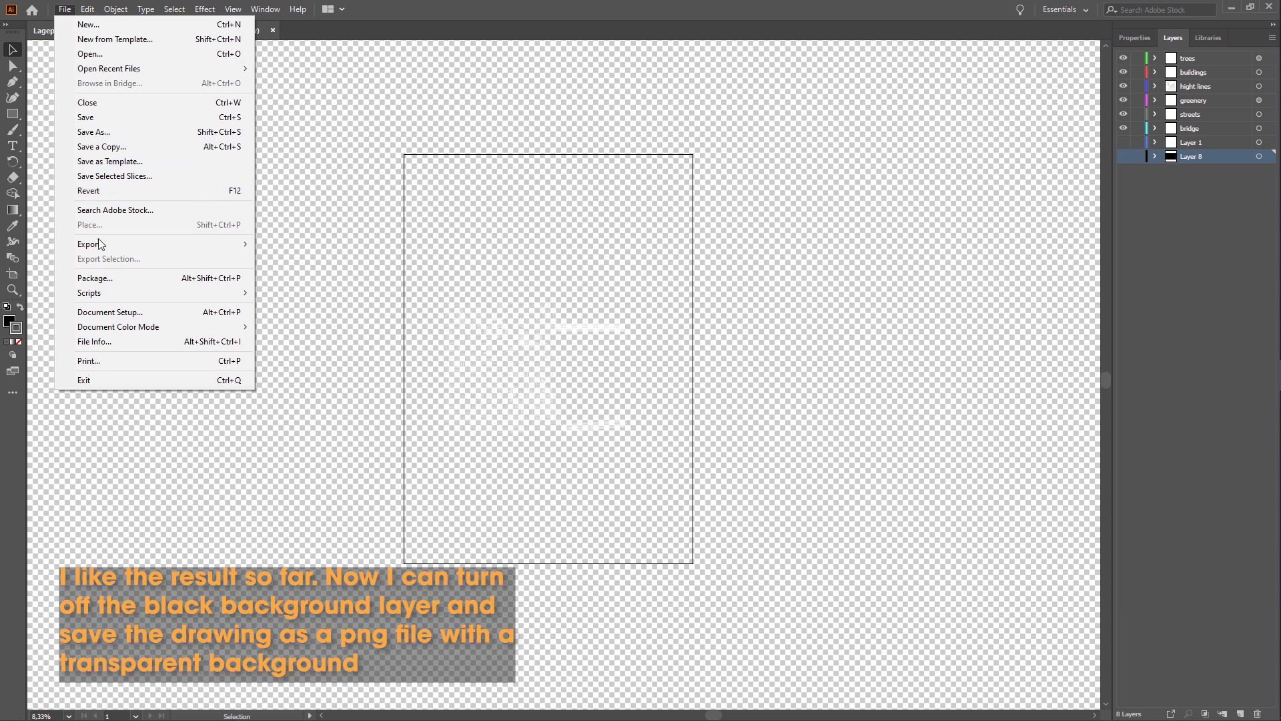
pyautogui.moveTo(98, 243)
pyautogui.click(287, 258)
pyautogui.click(195, 308)
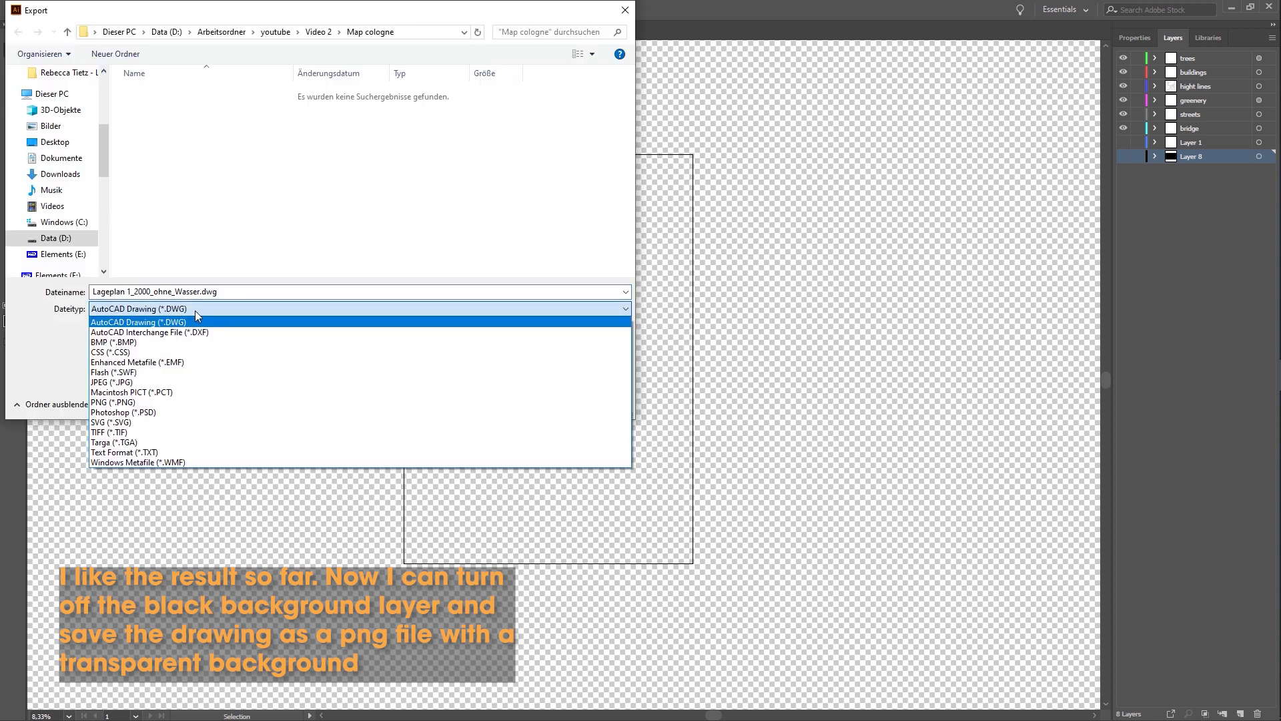
pyautogui.click(167, 401)
pyautogui.click(318, 31)
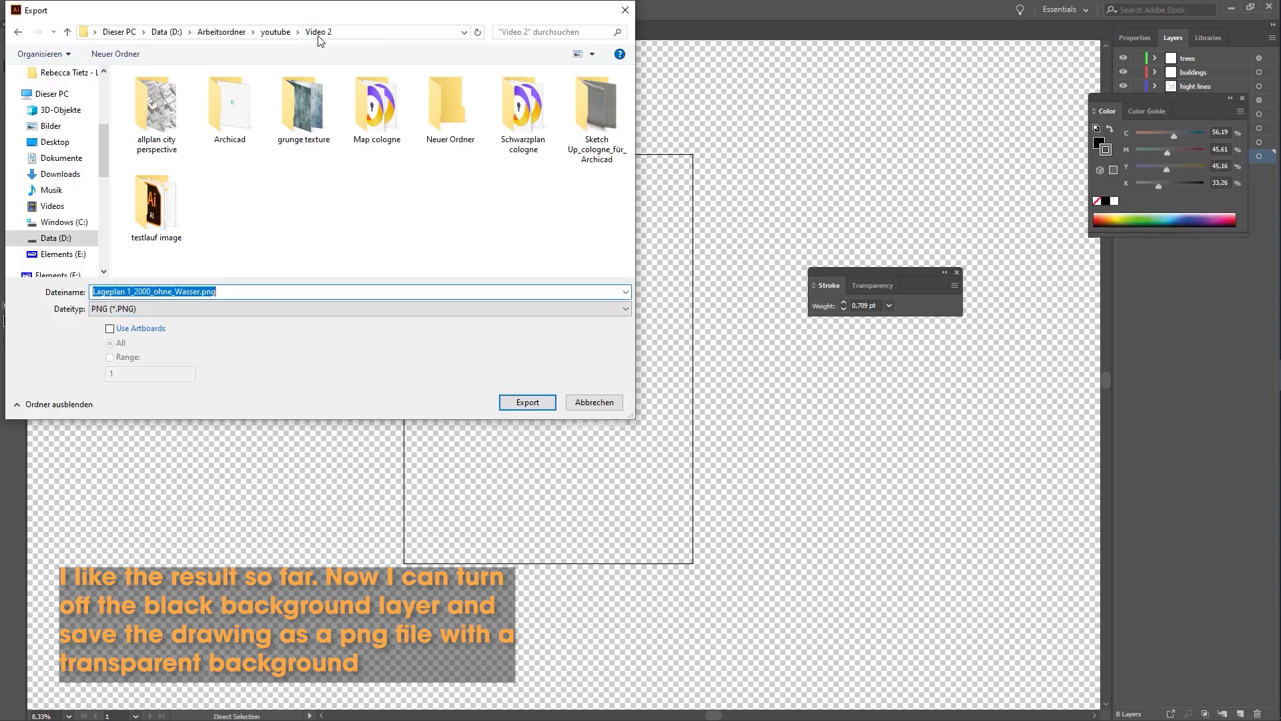
pyautogui.click(523, 403)
pyautogui.click(651, 569)
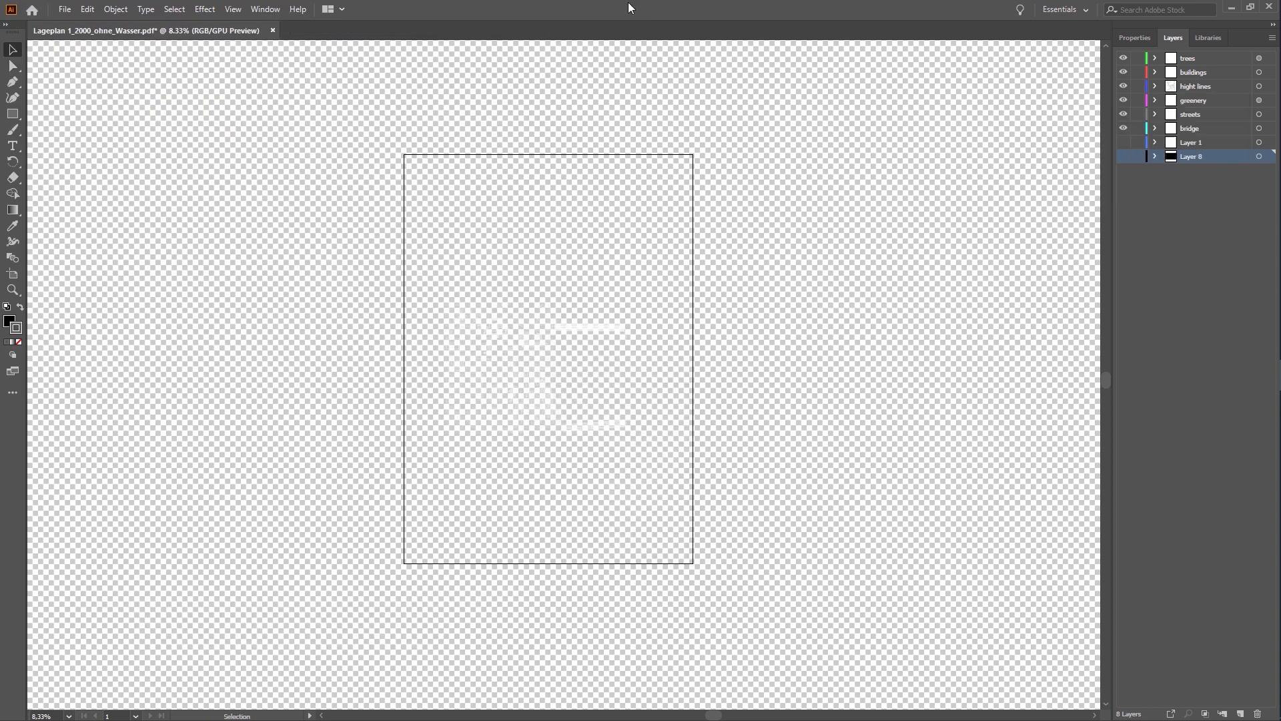
# Open the city render Städtebauohnefarbe!.tif and draw a Pen line along the long hall's roof from the image edge to the cathedral
pyautogui.click(65, 13)
pyautogui.click(67, 50)
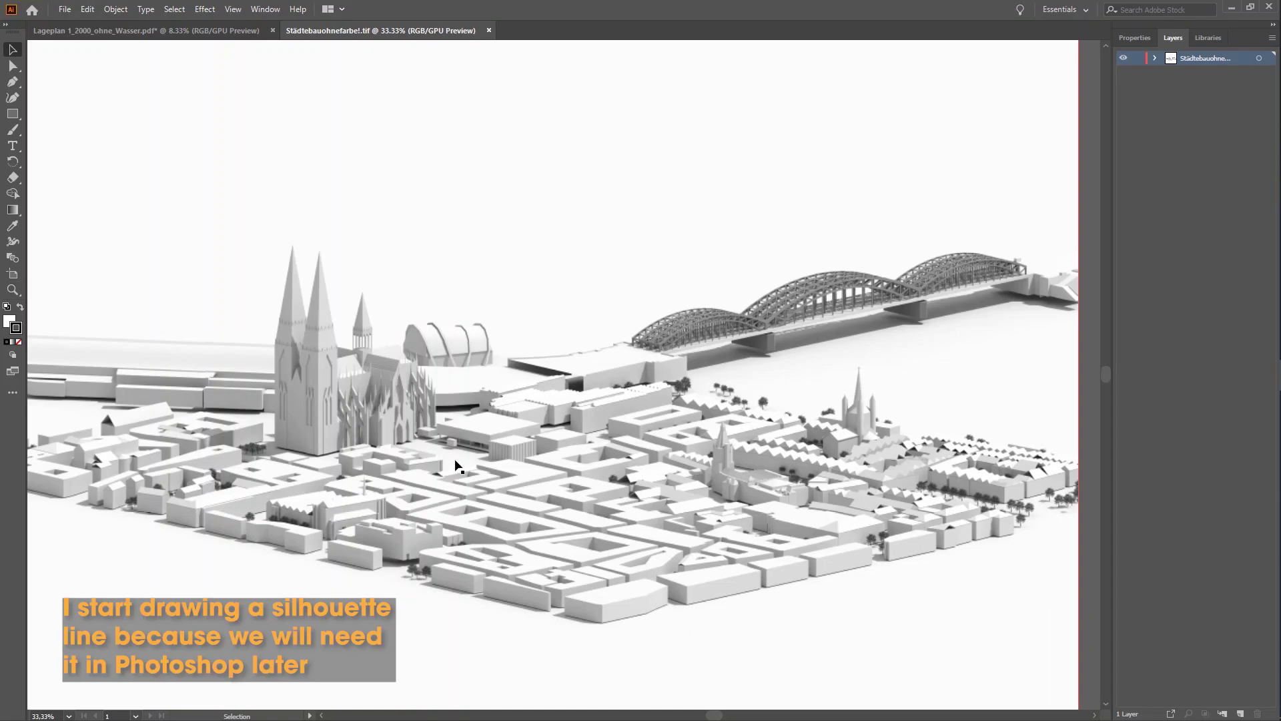
pyautogui.hotkey('ctrl', '-')
pyautogui.click(13, 290)
pyautogui.click(201, 334)
pyautogui.click(157, 390)
pyautogui.click(271, 374)
pyautogui.hscroll(3, 310, 427)
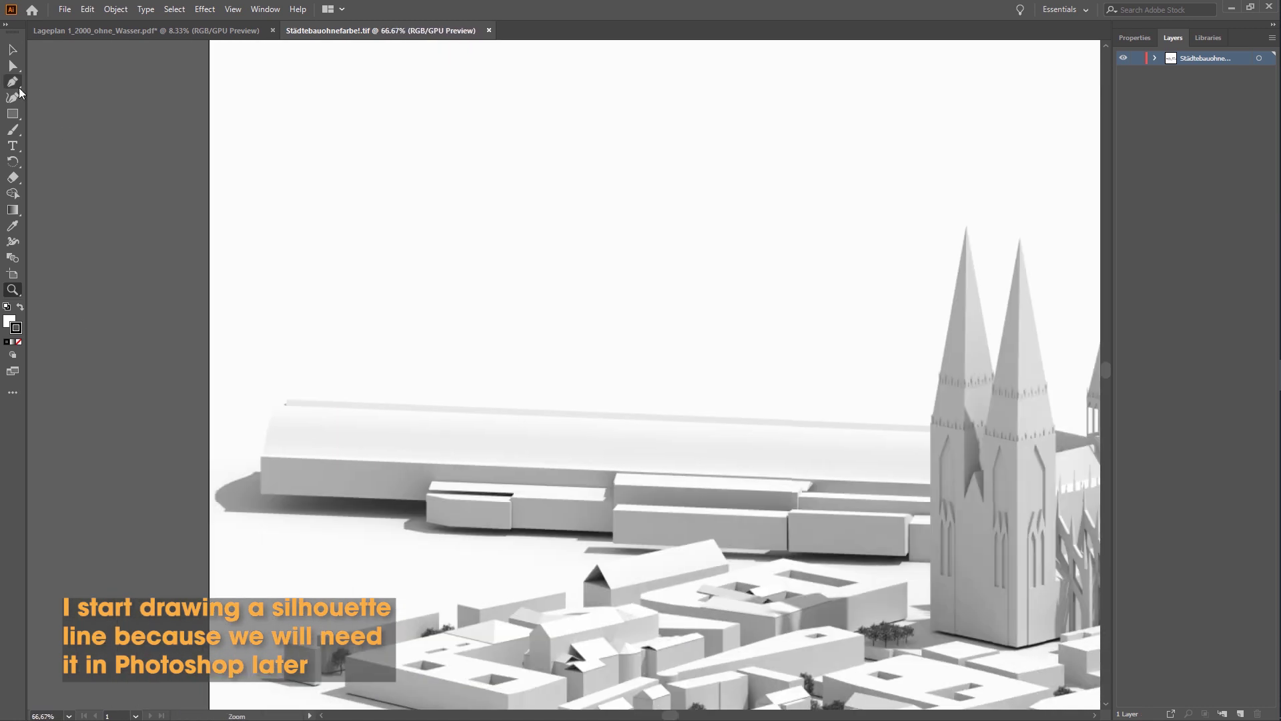
pyautogui.click(209, 393)
pyautogui.click(929, 425)
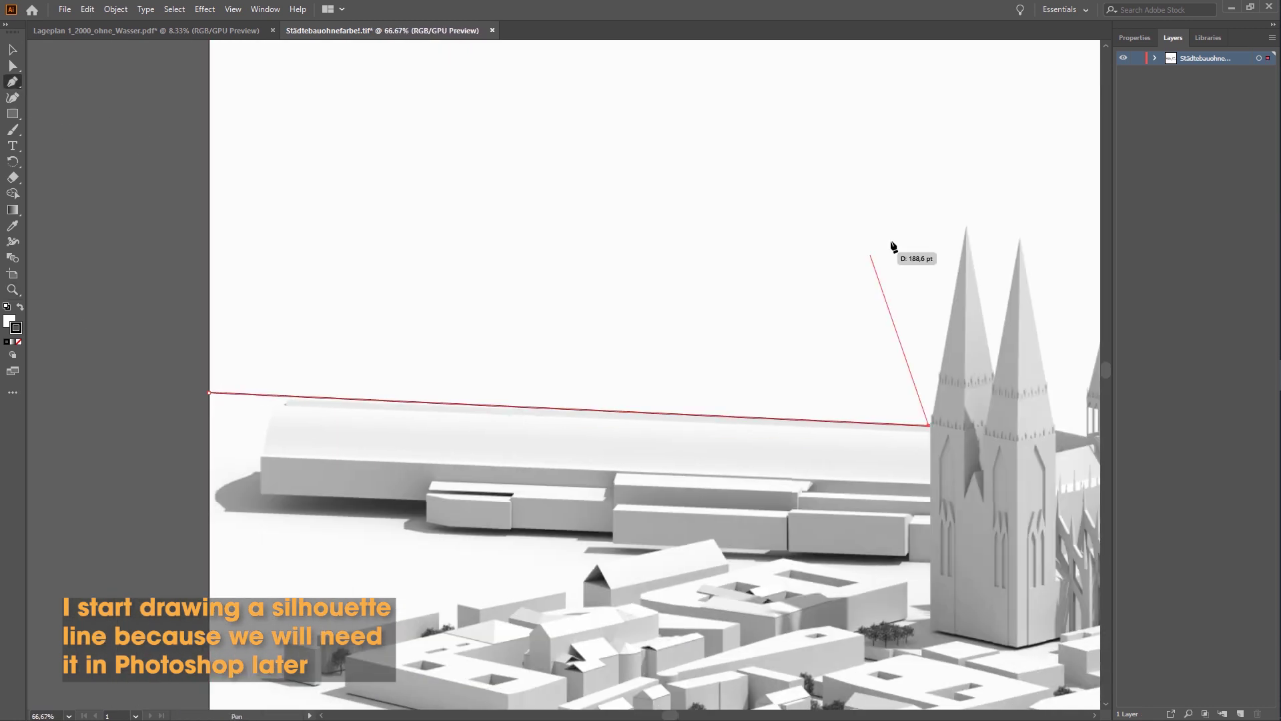
# Remove the silhouette path's fill so that only its stroke remains
pyautogui.doubleClick(10, 322)
pyautogui.press('Escape')
pyautogui.click(20, 343)
pyautogui.scroll(2, 1001, 321)
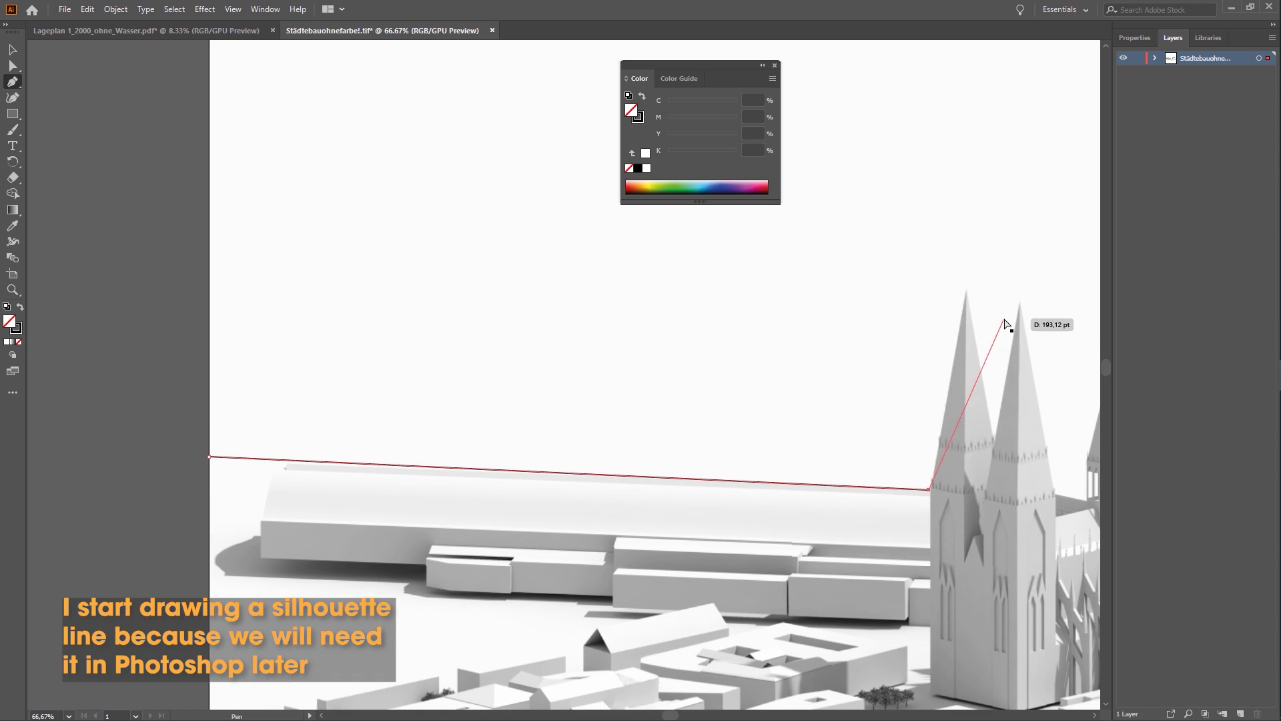
pyautogui.hotkey('ctrl', '+')
pyautogui.click(774, 65)
# Continue the silhouette path over the cathedral's two tall front spires with straight segments
pyautogui.click(622, 58)
pyautogui.click(663, 294)
pyautogui.click(700, 85)
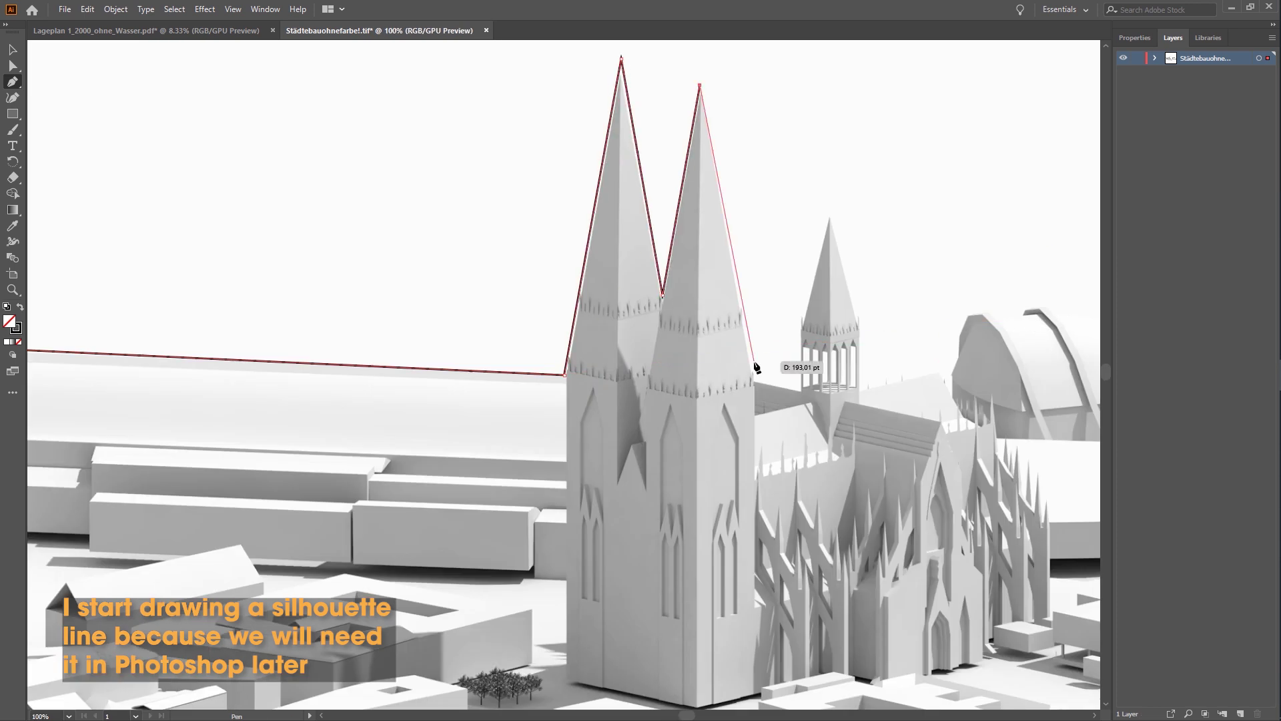
pyautogui.click(754, 379)
# Trace the cathedral's small crossing spire and the roof ridge leading to the arched hall
pyautogui.click(799, 389)
pyautogui.click(799, 328)
pyautogui.click(830, 200)
pyautogui.click(862, 329)
pyautogui.click(862, 387)
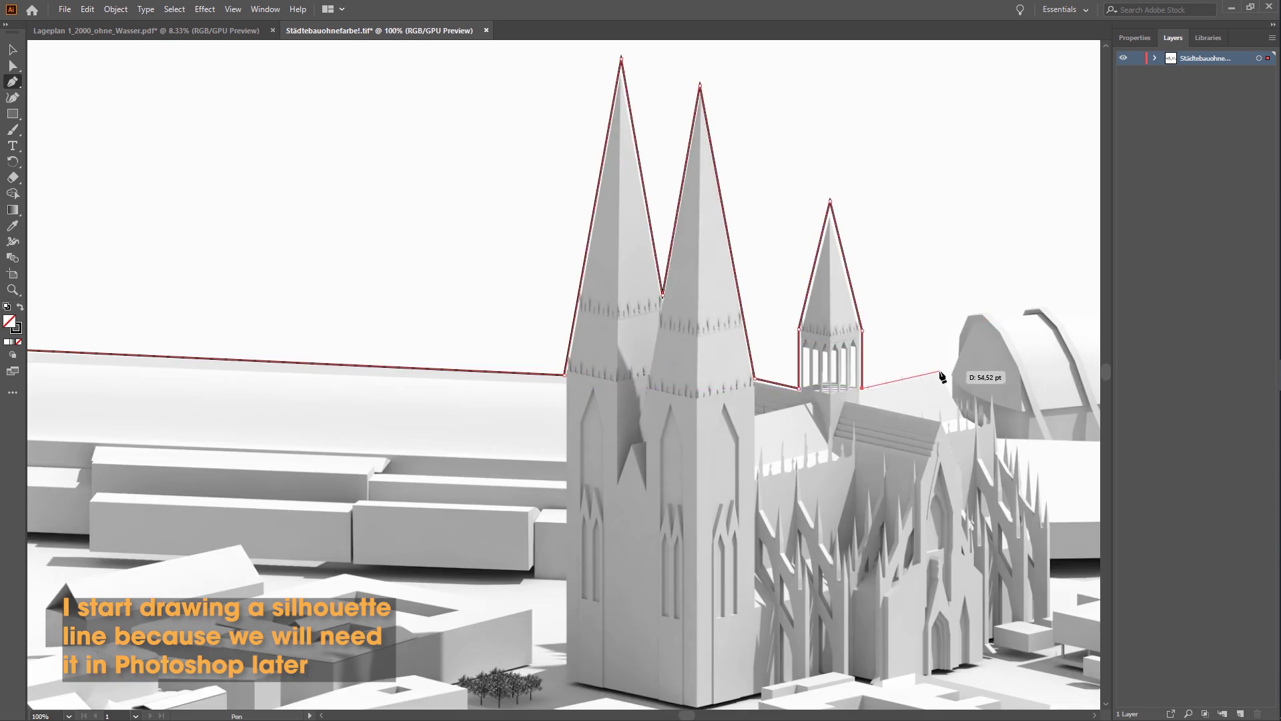
pyautogui.click(951, 371)
pyautogui.click(958, 357)
# Trace the arched hall's near side and first two roof ribs with the Curvature tool
pyautogui.hotkey('shift', '`')
pyautogui.click(957, 333)
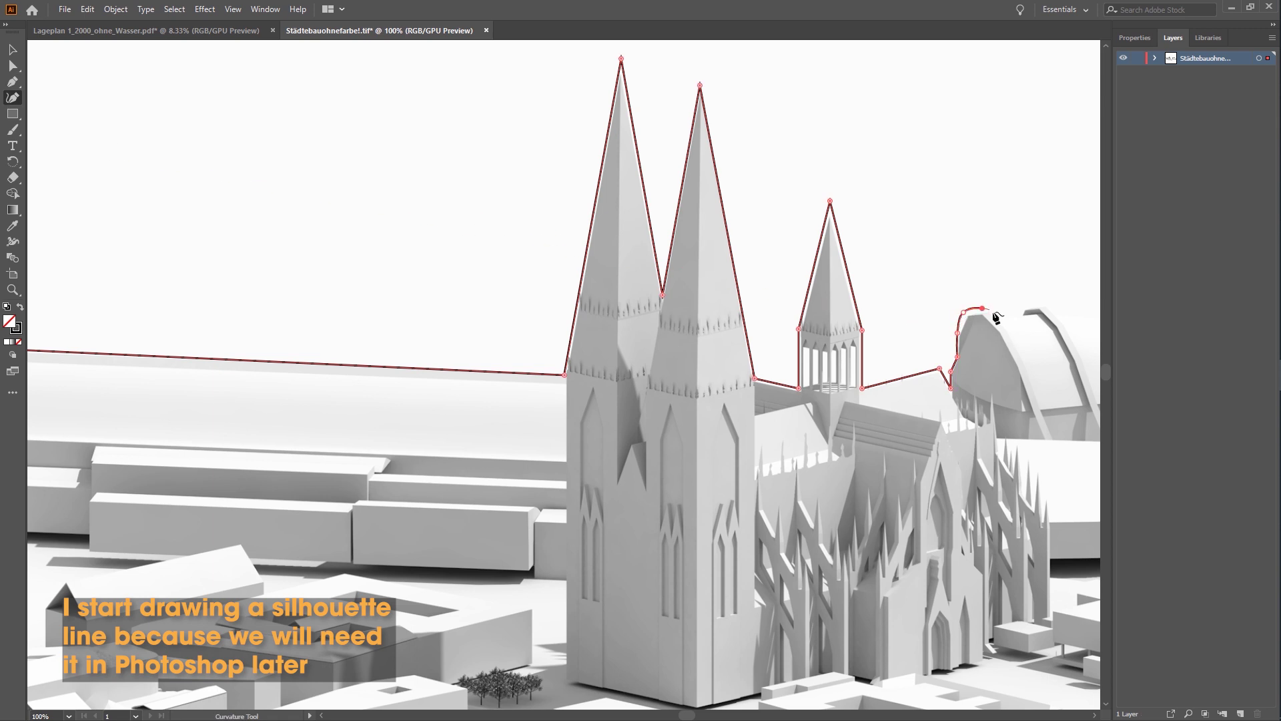
pyautogui.click(994, 313)
pyautogui.click(1021, 312)
pyautogui.click(13, 97)
pyautogui.click(1024, 308)
pyautogui.click(1048, 304)
pyautogui.click(1061, 316)
pyautogui.moveTo(686, 715); pyautogui.dragTo(707, 714)
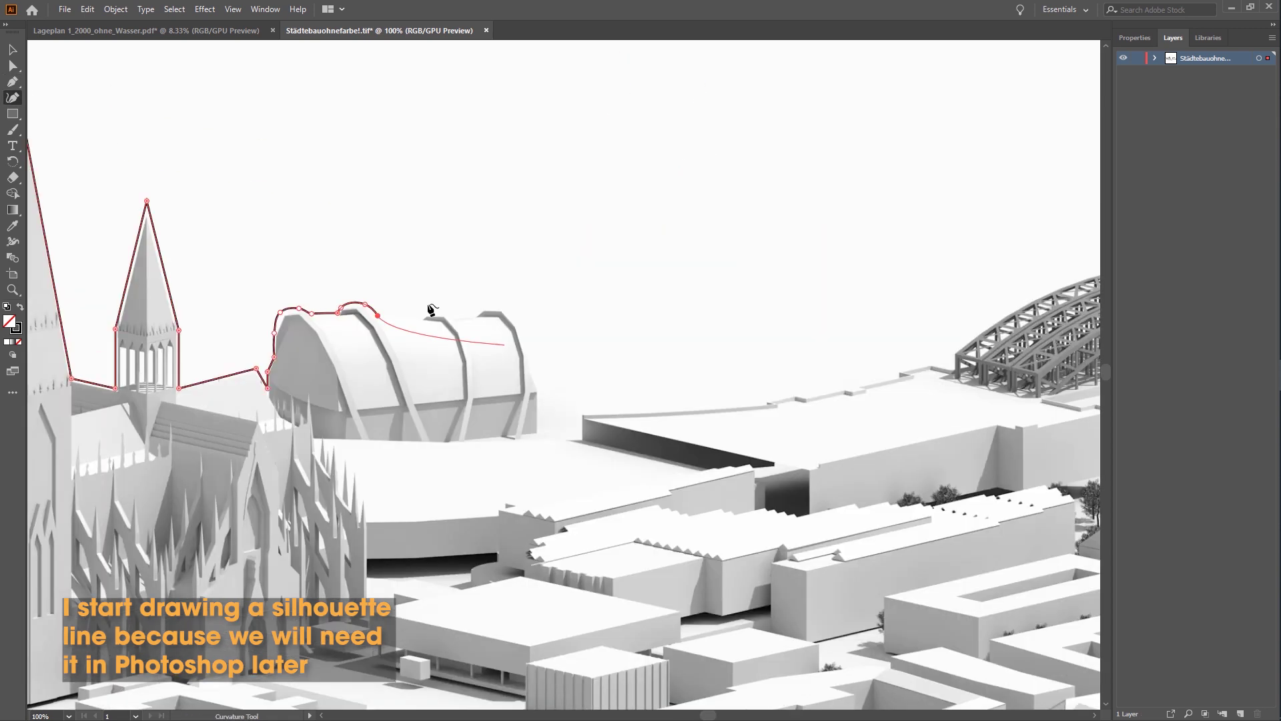
# Continue the silhouette over the arched hall's remaining two ribs and down its far curved side
pyautogui.click(417, 317)
pyautogui.hotkey('shift', '`')
pyautogui.click(423, 311)
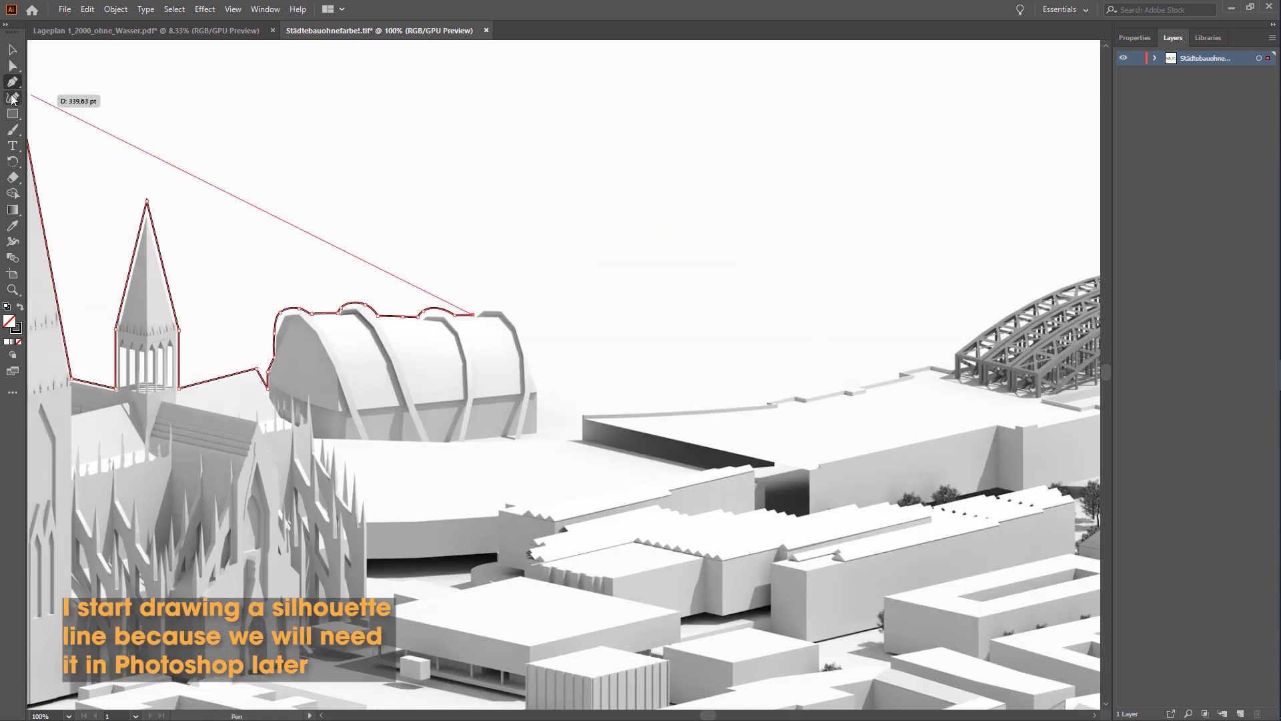
pyautogui.hotkey('shift', '`')
pyautogui.click(479, 308)
pyautogui.click(514, 309)
pyautogui.click(533, 374)
pyautogui.click(539, 394)
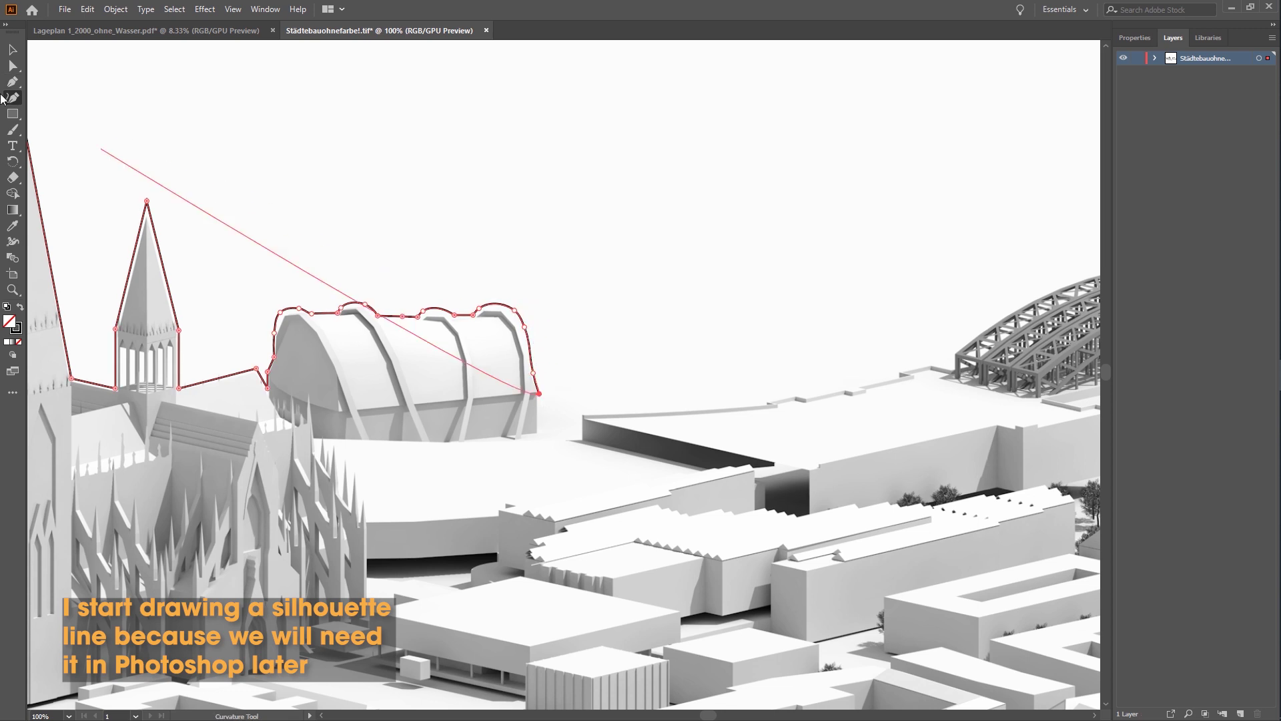
# Extend the path down to the hall's foot, across to the flat-roofed building and along its gently curved roof edge
pyautogui.click(13, 81)
pyautogui.click(539, 428)
pyautogui.click(581, 429)
pyautogui.click(580, 413)
pyautogui.click(589, 413)
pyautogui.click(12, 97)
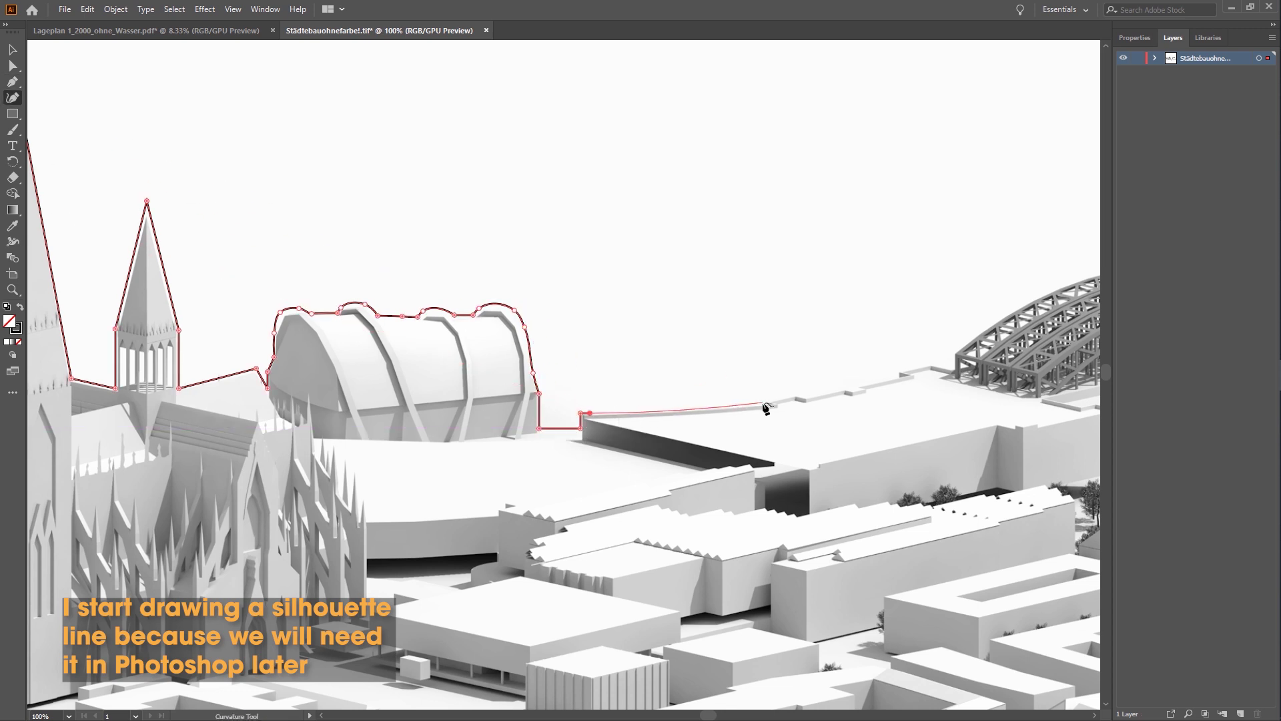
pyautogui.click(763, 403)
# Trace the flat roof's stepped back edge with straight Pen segments up to the start of the bridge
pyautogui.click(12, 81)
pyautogui.scroll(1, 995, 434)
pyautogui.hotkey('ctrl', '=')
pyautogui.hscroll(15, 564, 433)
pyautogui.click(465, 605)
pyautogui.click(517, 593)
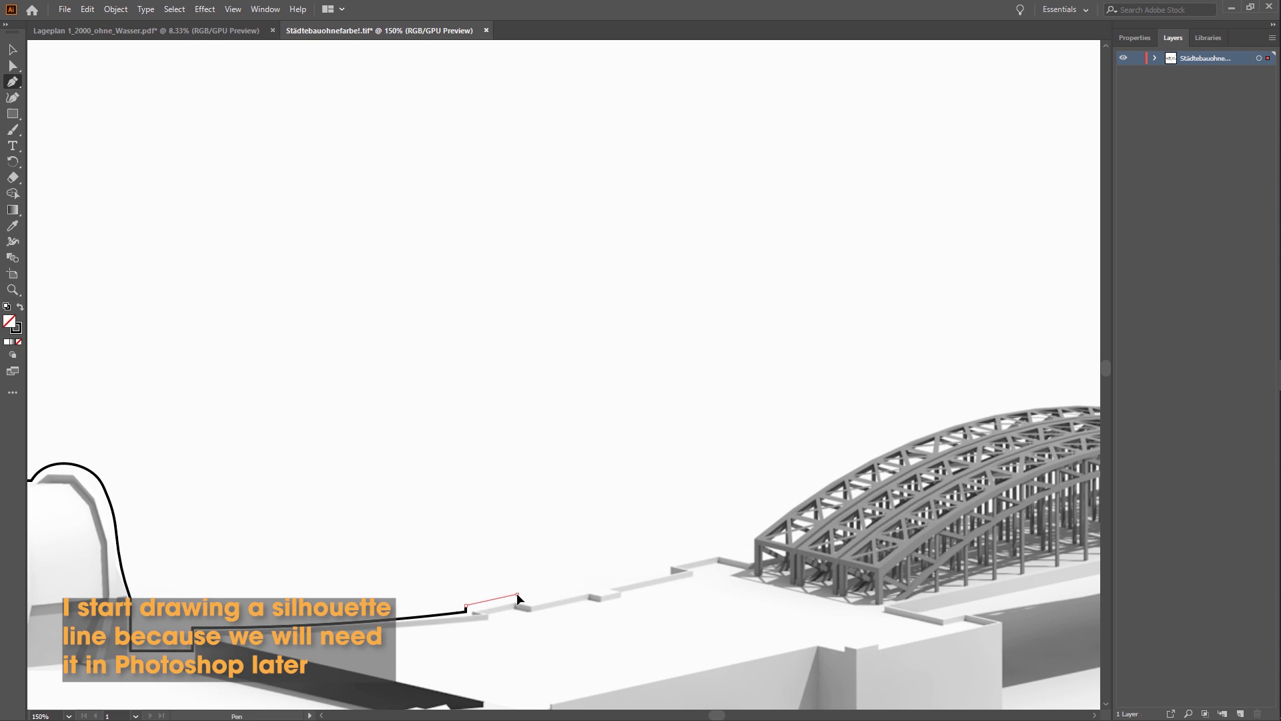
pyautogui.click(662, 569)
pyautogui.click(661, 563)
pyautogui.click(721, 549)
pyautogui.click(749, 554)
pyautogui.click(749, 534)
pyautogui.click(760, 522)
# Trace the bridge's first arch as a curve, ending with a short straight segment at the second arch
pyautogui.click(13, 97)
pyautogui.hscroll(12, 627, 400)
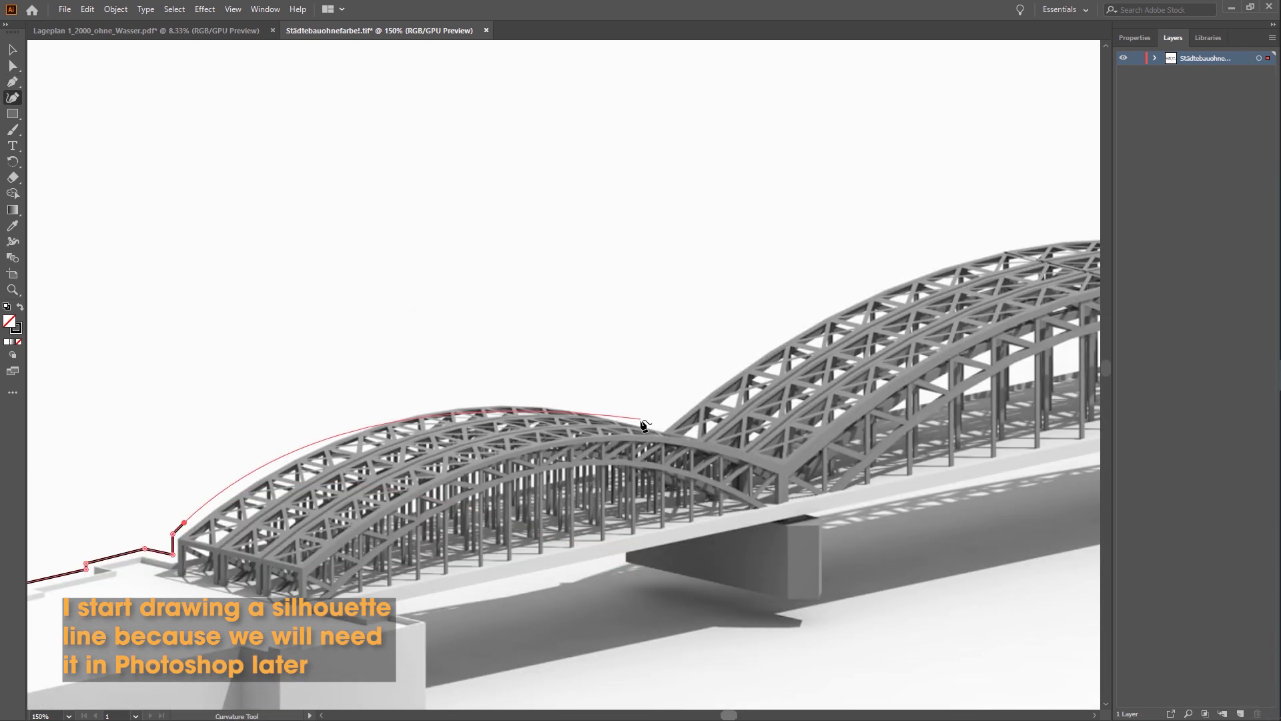
pyautogui.click(662, 432)
pyautogui.click(13, 82)
pyautogui.click(674, 420)
# Trace the bridge's second arch as a curve and connect it to the start of the third arch
pyautogui.click(13, 97)
pyautogui.hscroll(14, 667, 300)
pyautogui.click(684, 275)
pyautogui.click(12, 81)
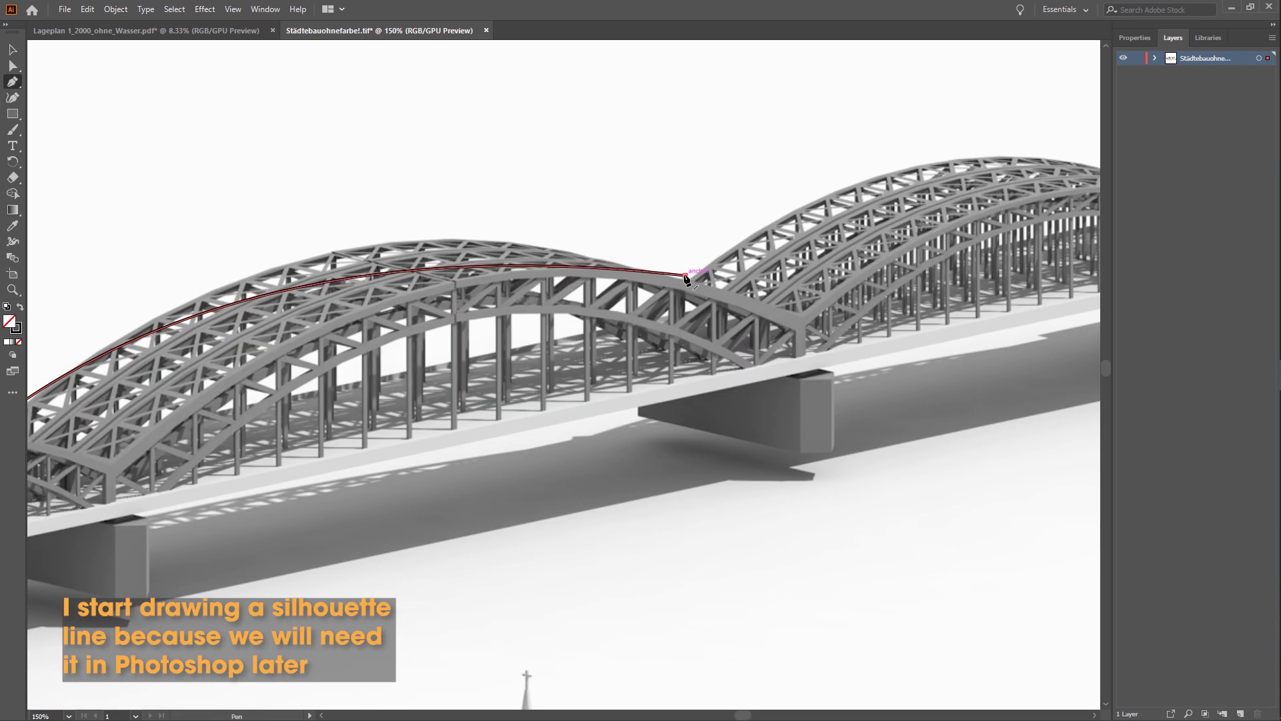
pyautogui.click(698, 265)
# Trace the bridge's third arch as a curve down to the small block at its far end
pyautogui.click(12, 97)
pyautogui.hscroll(14, 595, 394)
pyautogui.click(600, 191)
pyautogui.click(12, 81)
# Trace the small block, the bridge end and the far bank with straight segments to the image's edge
pyautogui.click(613, 186)
pyautogui.click(614, 178)
pyautogui.click(640, 170)
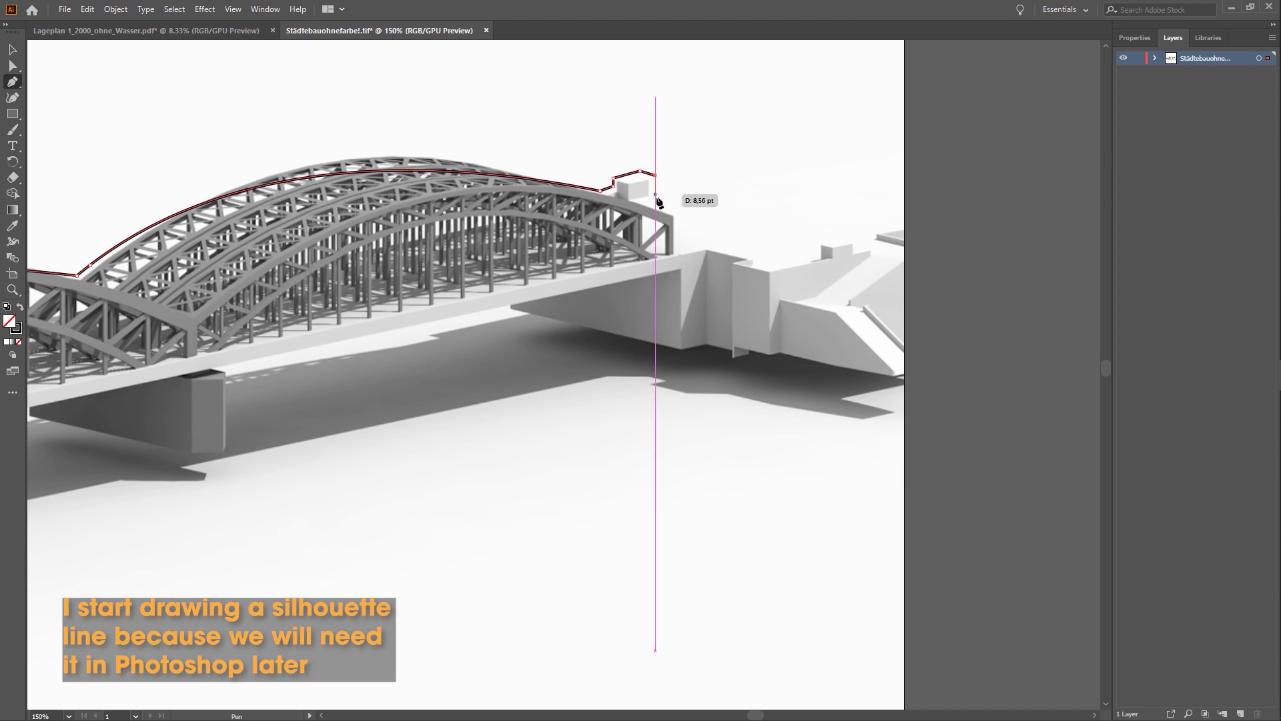
pyautogui.click(655, 199)
pyautogui.click(680, 210)
pyautogui.click(679, 243)
pyautogui.click(713, 235)
pyautogui.click(769, 247)
pyautogui.click(904, 212)
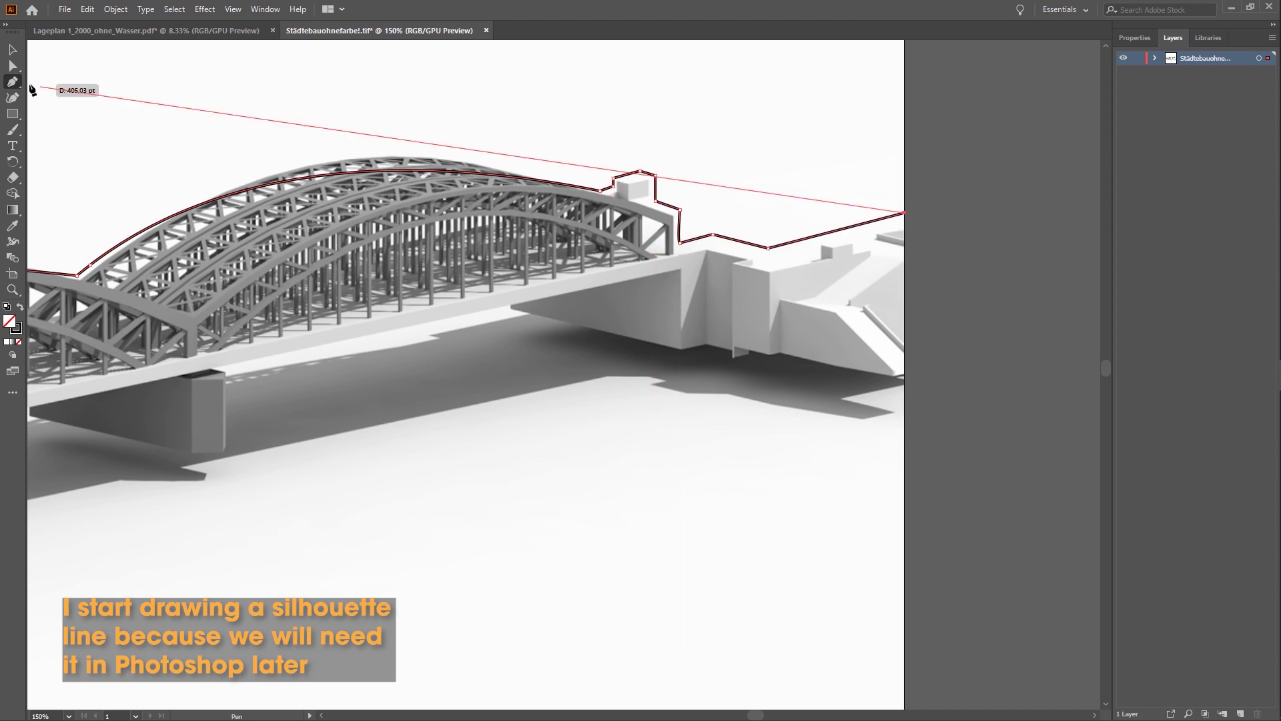
# Reshape the curves over the bridge arches with their direction handles so the silhouette follows the arches more closely
pyautogui.click(12, 66)
pyautogui.click(90, 265)
pyautogui.moveTo(317, 131); pyautogui.dragTo(333, 96)
pyautogui.hotkey('ctrl', '-')
pyautogui.hotkey('ctrl', '-')
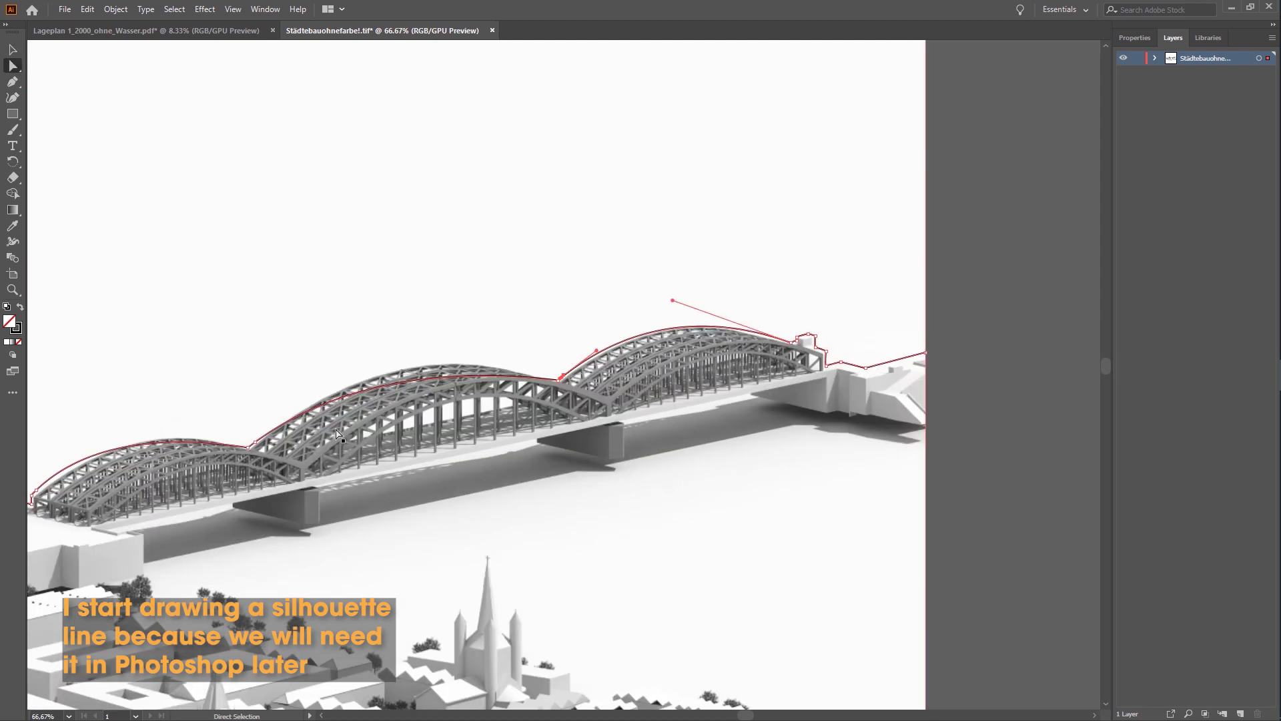
pyautogui.click(372, 389)
pyautogui.moveTo(401, 361); pyautogui.dragTo(392, 326)
pyautogui.click(186, 442)
# Set the silhouette path's stroke color to black (000000)
pyautogui.hotkey('ctrl', '-')
pyautogui.hotkey('ctrl', '-')
pyautogui.hotkey('ctrl', '-')
pyautogui.hotkey('ctrl', '-')
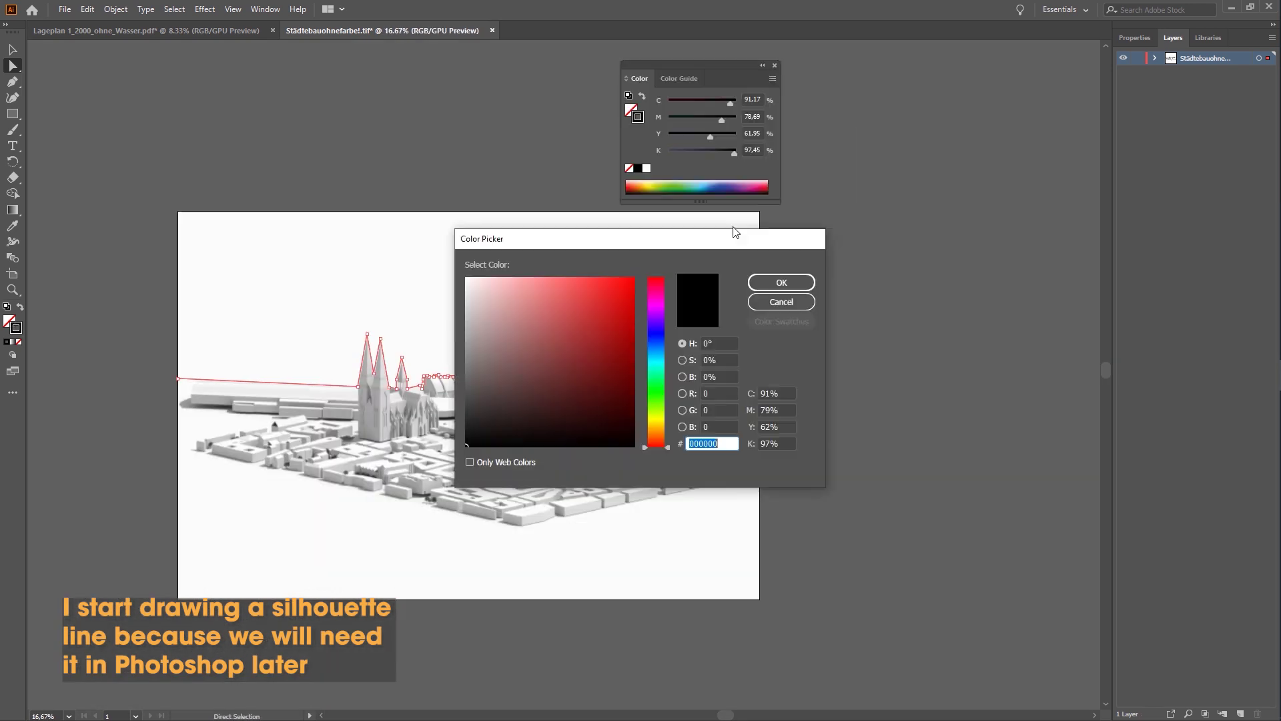
pyautogui.press('Return')
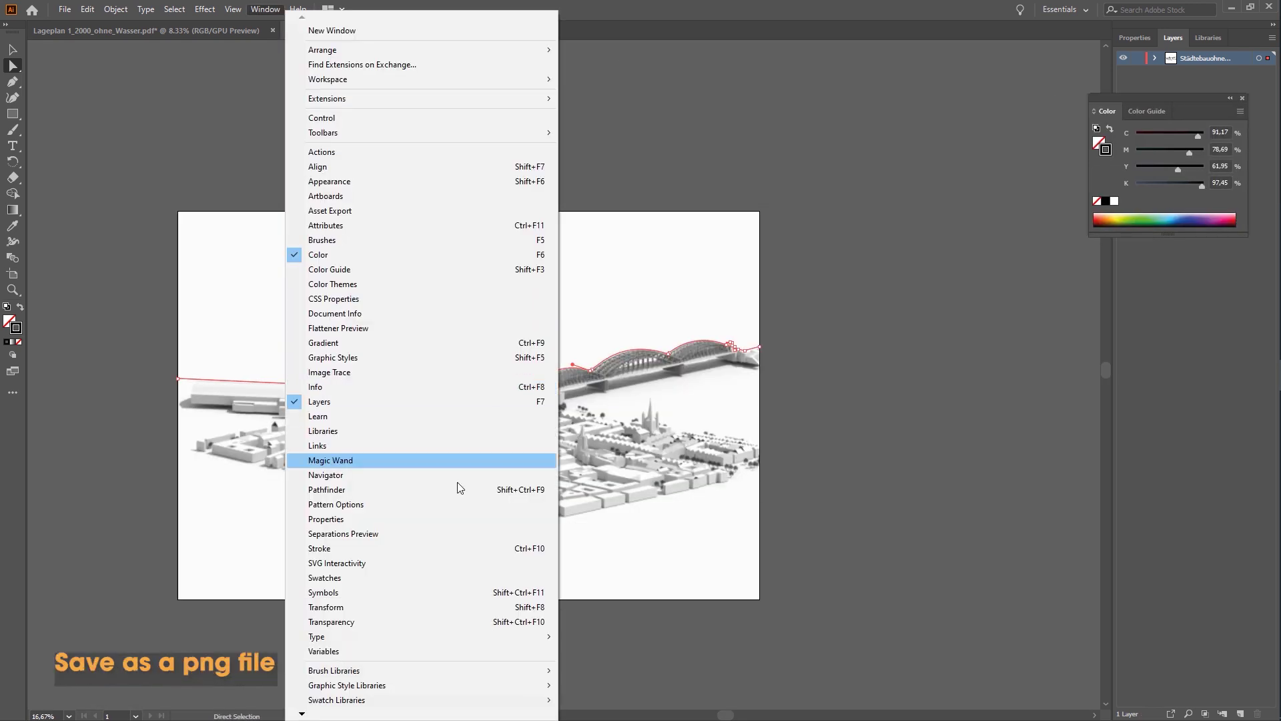
# Set the silhouette path's stroke weight to 3 pt and deselect it
pyautogui.click(327, 548)
pyautogui.click(707, 273)
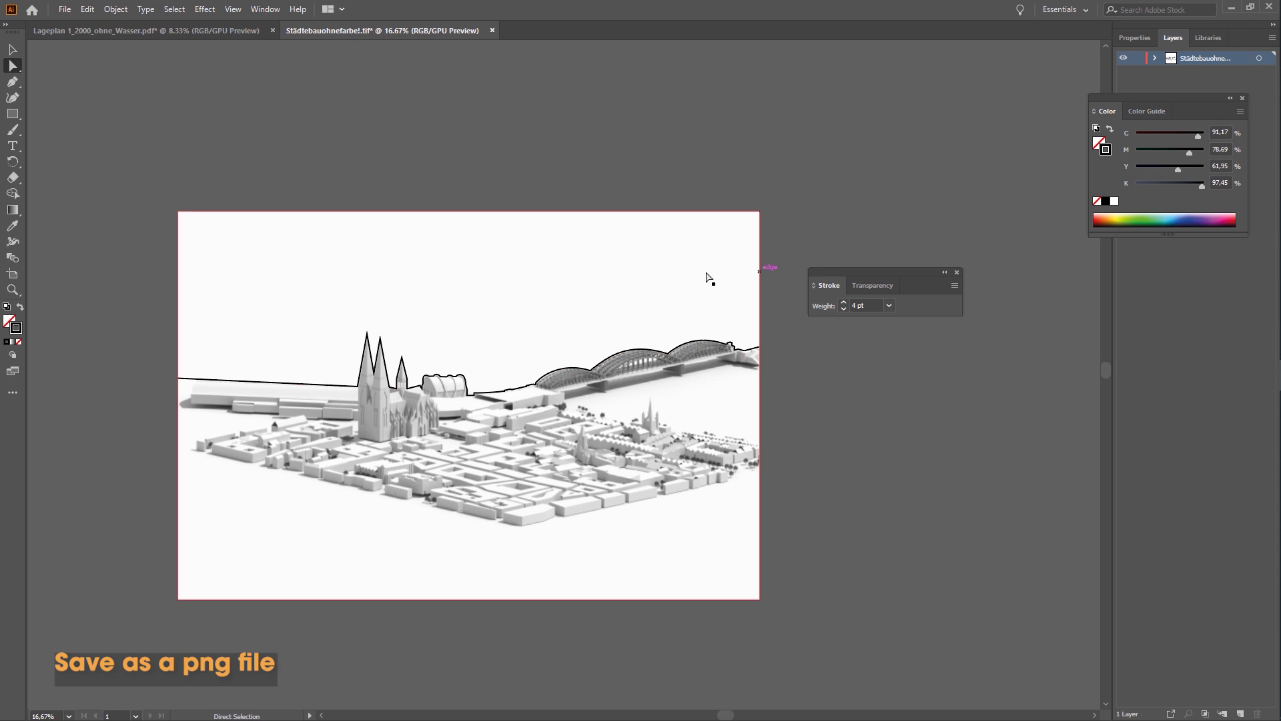
pyautogui.hotkey('ctrl', '+')
pyautogui.click(889, 306)
pyautogui.click(502, 392)
pyautogui.click(502, 393)
pyautogui.click(889, 306)
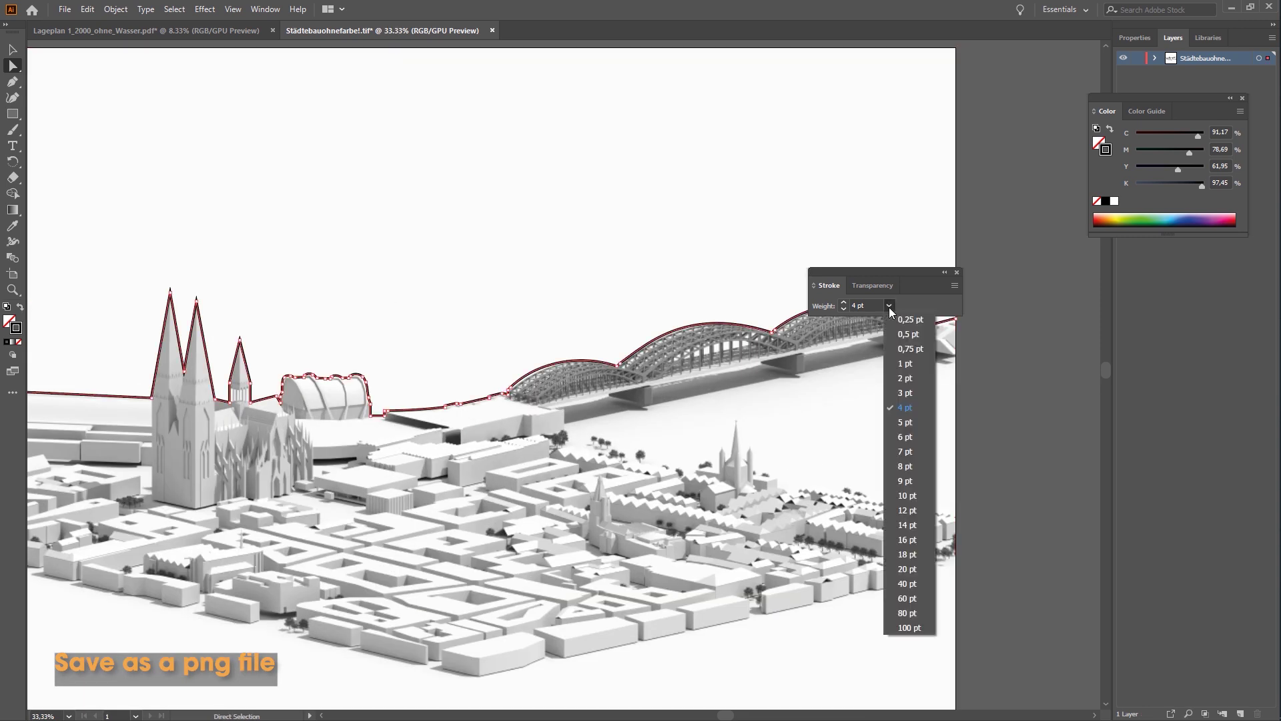
pyautogui.click(904, 393)
pyautogui.click(523, 182)
# Export the render with its silhouette line as Städtebauohnefarbe!.png into the Neuer Ordner folder
pyautogui.hotkey('ctrl', '-')
pyautogui.hotkey('ctrl', '-')
pyautogui.click(64, 9)
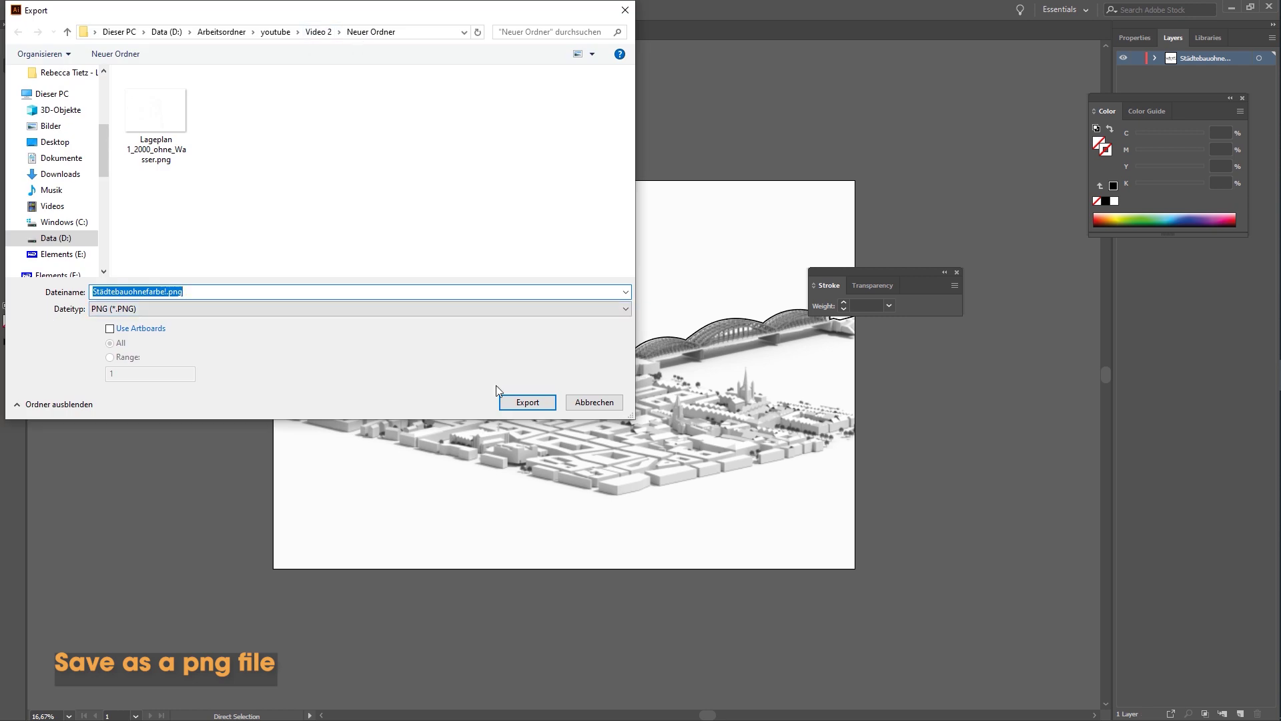
pyautogui.click(524, 401)
pyautogui.click(671, 360)
pyautogui.click(651, 569)
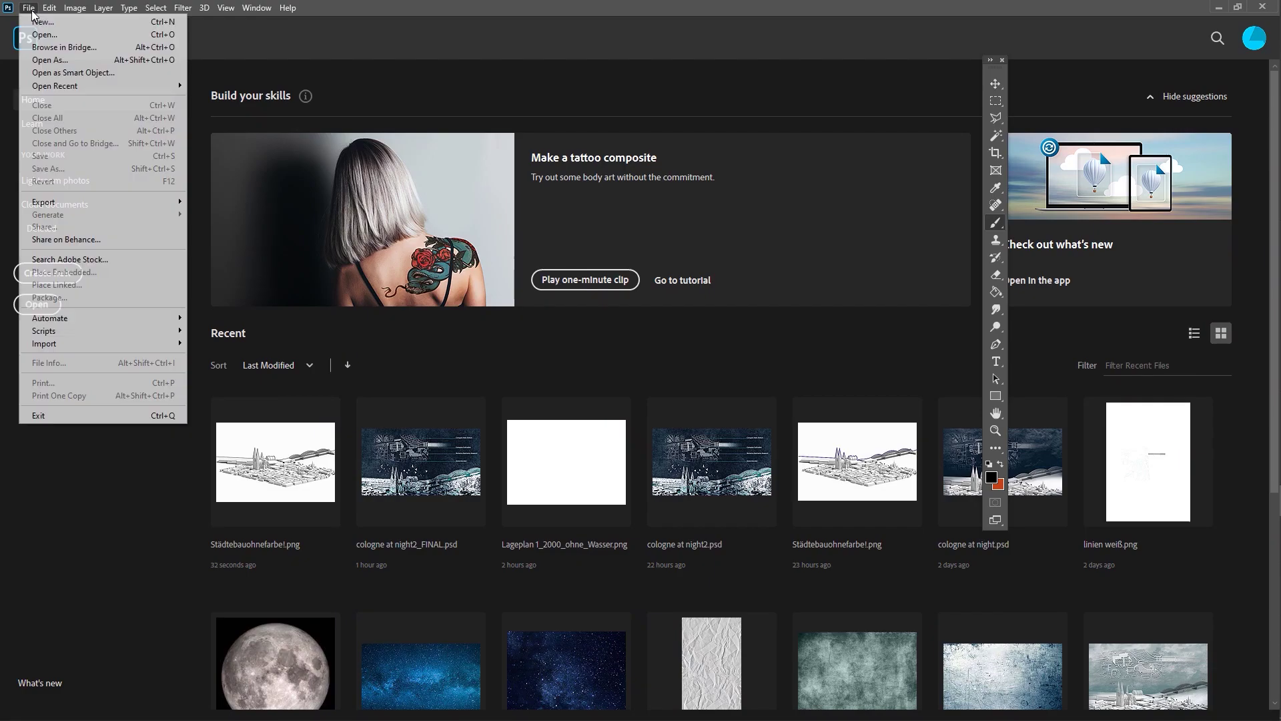
# Switch to Photoshop and open Städtebauohnefarbe!.png and Lageplan 1_2000_ohne_Wasser.png
pyautogui.press('o')
pyautogui.press('Return')
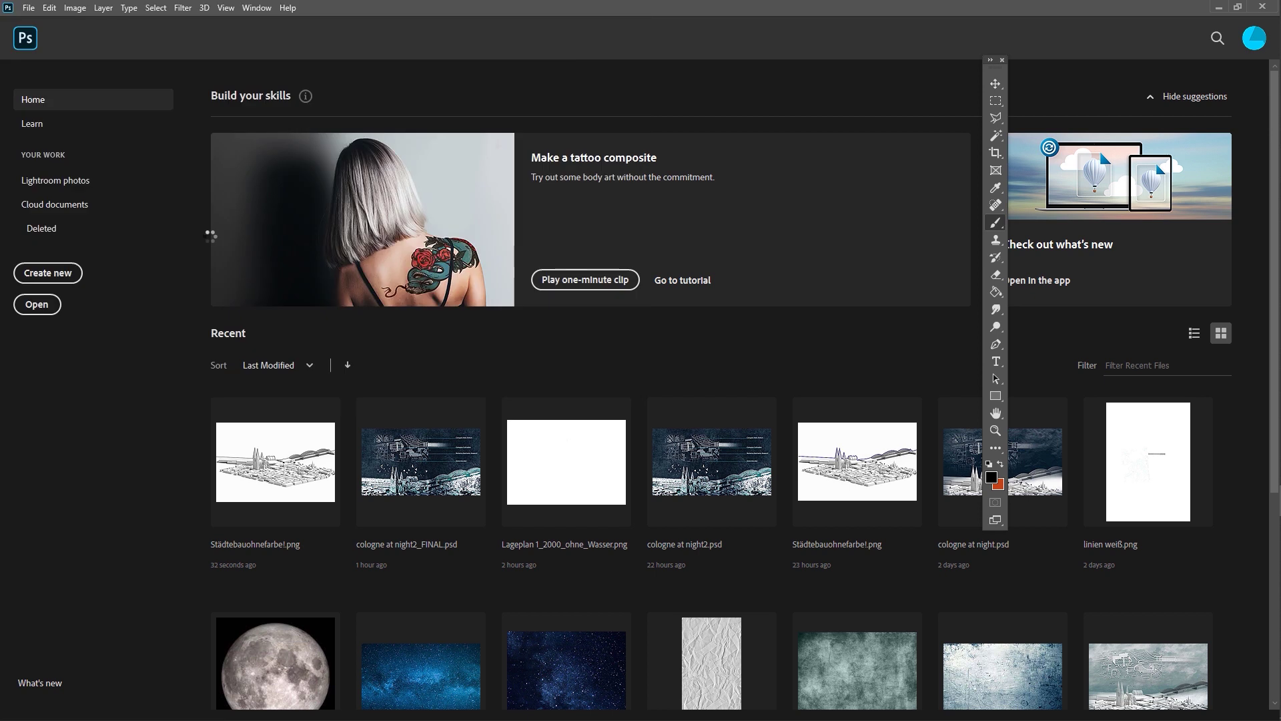
pyautogui.click(29, 8)
pyautogui.click(35, 32)
pyautogui.click(229, 113)
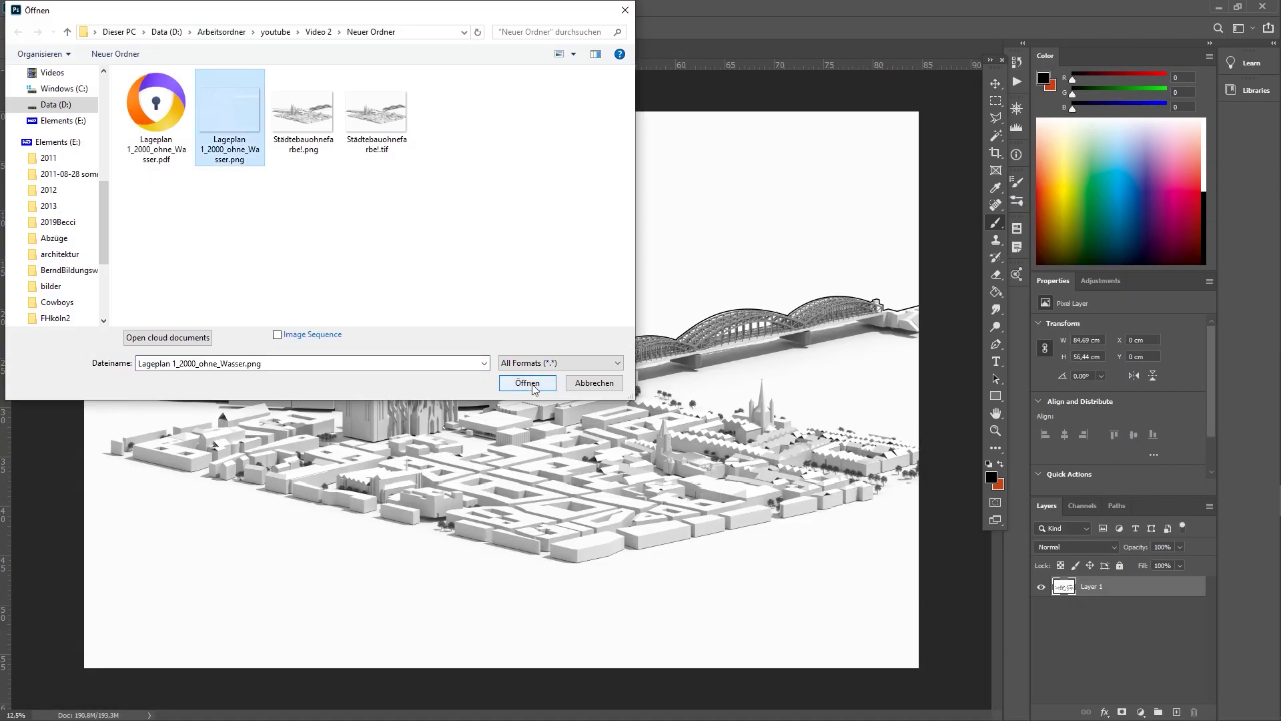
pyautogui.click(527, 383)
# Add a new layer beneath the site plan's line drawing and fill it with black using the Paint Bucket
pyautogui.click(1177, 712)
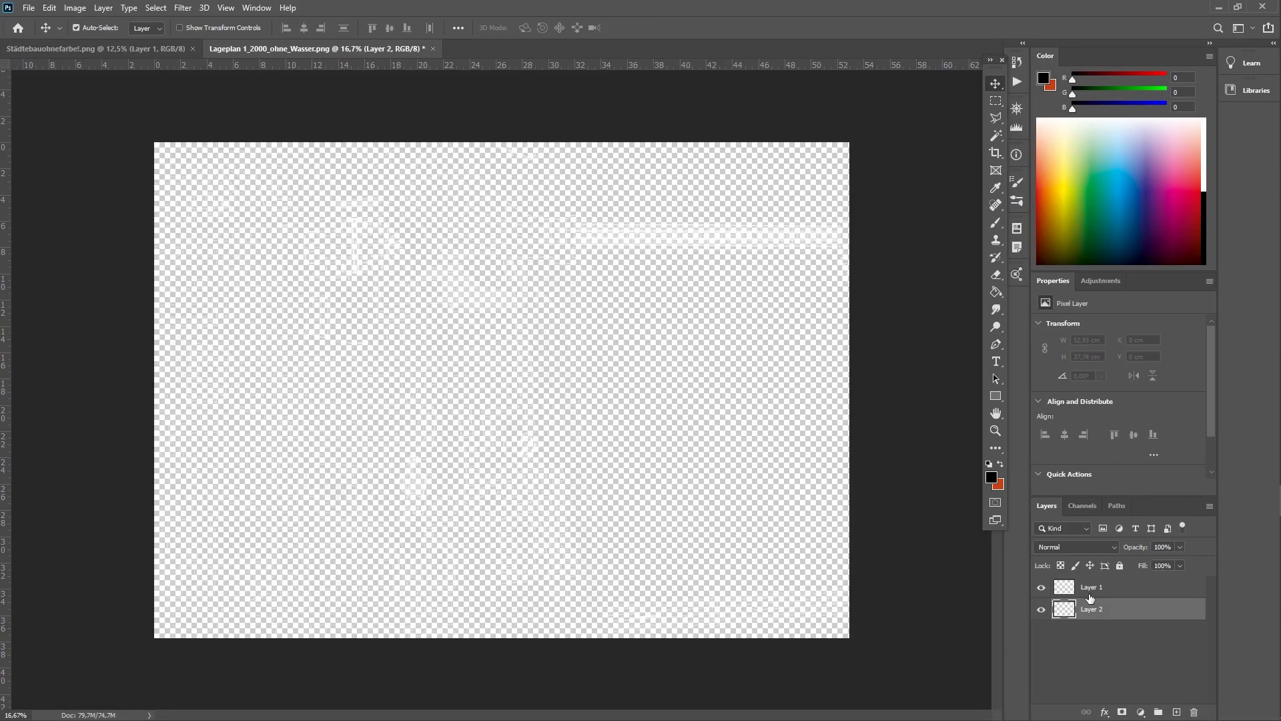
pyautogui.click(996, 292)
pyautogui.click(789, 481)
pyautogui.press('v')
# Create a new 1920 x 1080 pixel document at 300 pixels/inch in RGB Color with white background contents
pyautogui.hotkey('alt', 'f')
pyautogui.press('n')
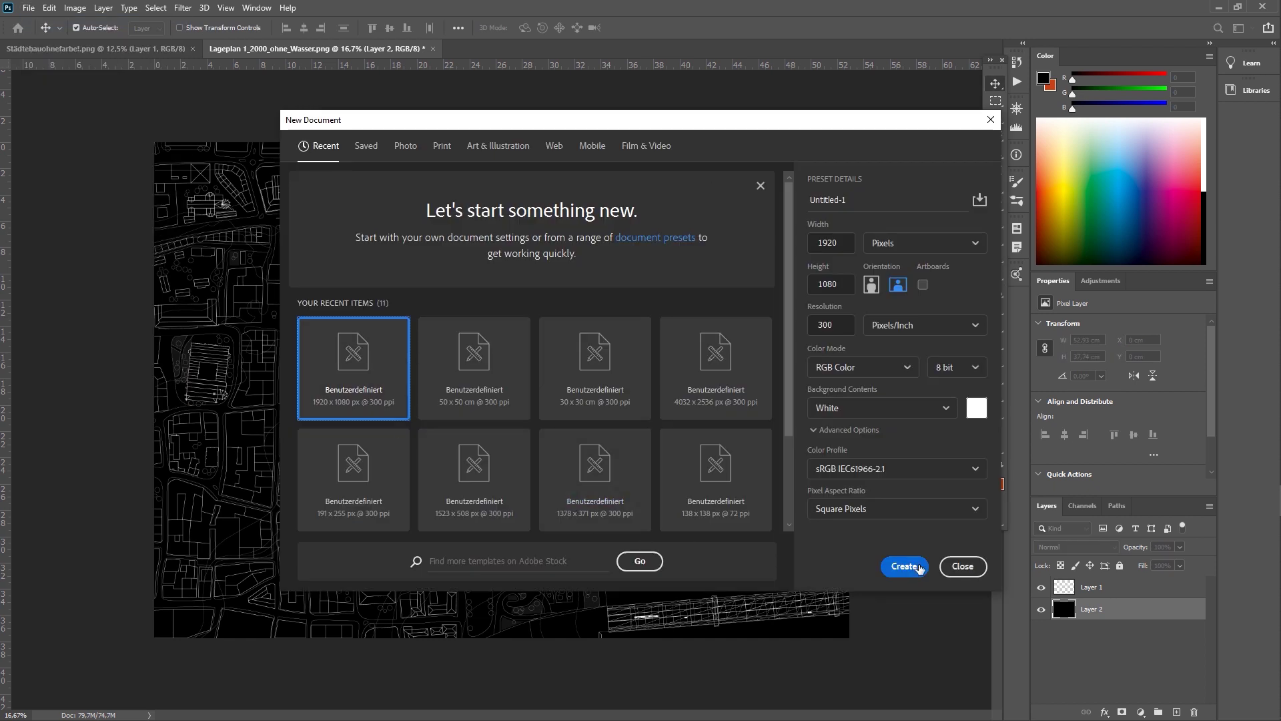
pyautogui.click(919, 567)
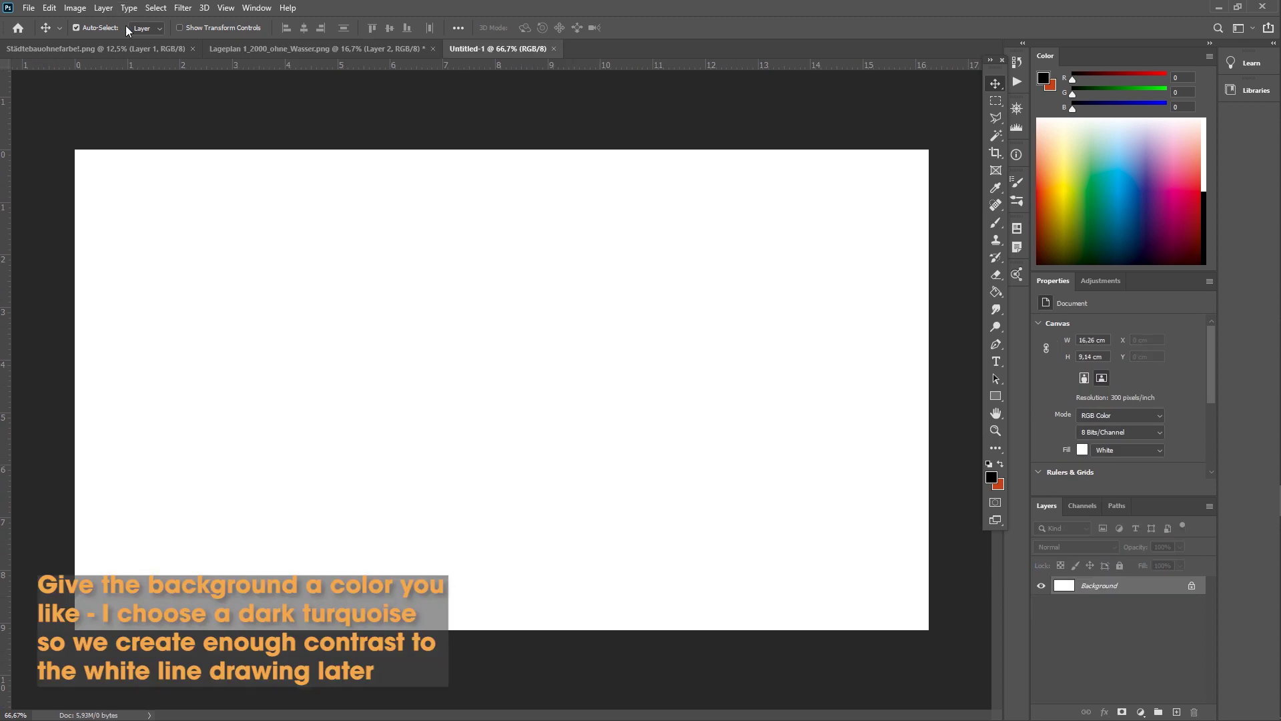
# Unlock the background layer and fill it with dark turquoise (RGB 0, 55, 69), ending with the Brush tool active
pyautogui.click(1191, 585)
pyautogui.click(995, 291)
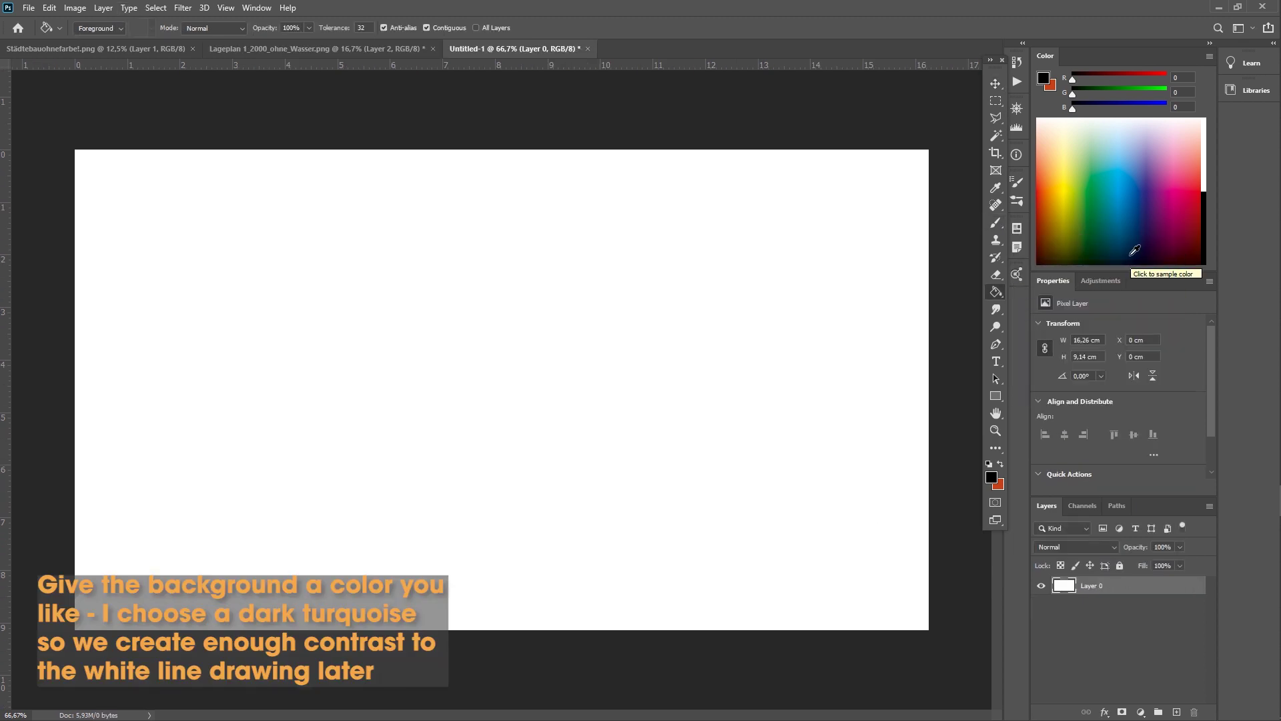
pyautogui.click(1135, 250)
pyautogui.click(632, 300)
pyautogui.click(996, 222)
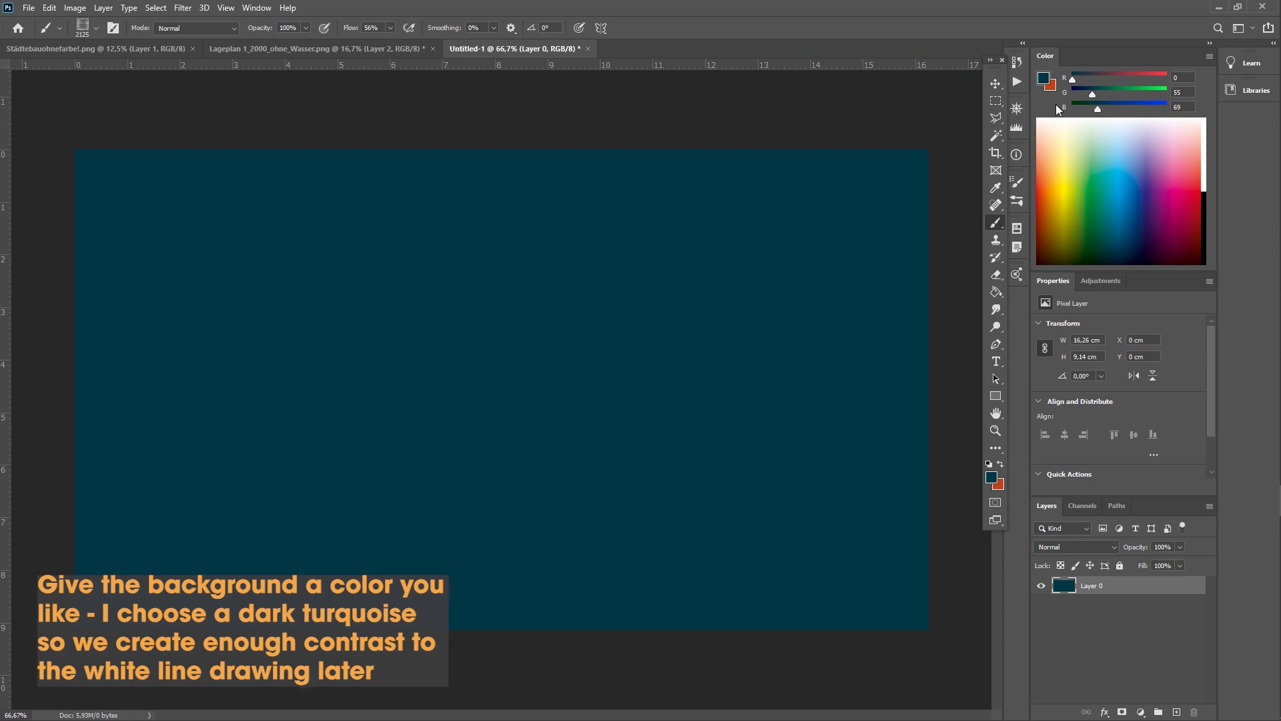
# Choose a brush from the Grunge Background Brushes 44323 set and texture the turquoise background layer with a white grunge effect
pyautogui.click(95, 27)
pyautogui.scroll(-2, 221, 534)
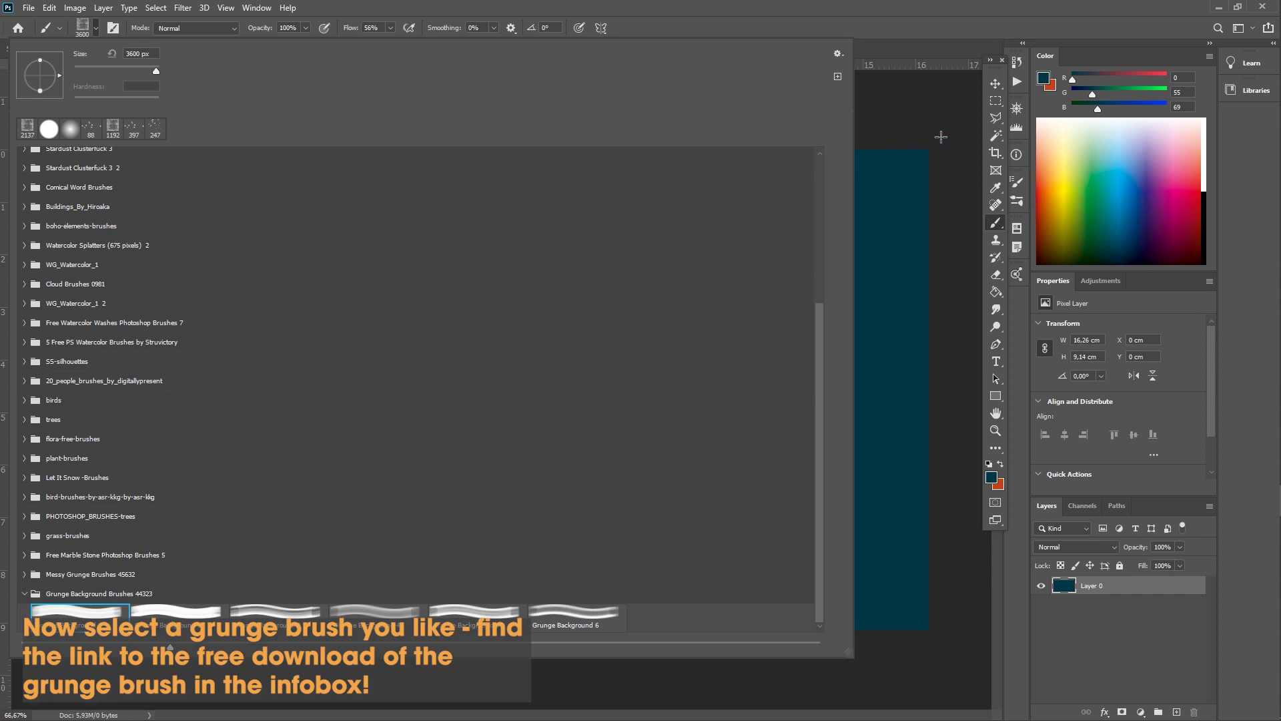
pyautogui.click(940, 179)
pyautogui.moveTo(424, 369); pyautogui.dragTo(788, 356)
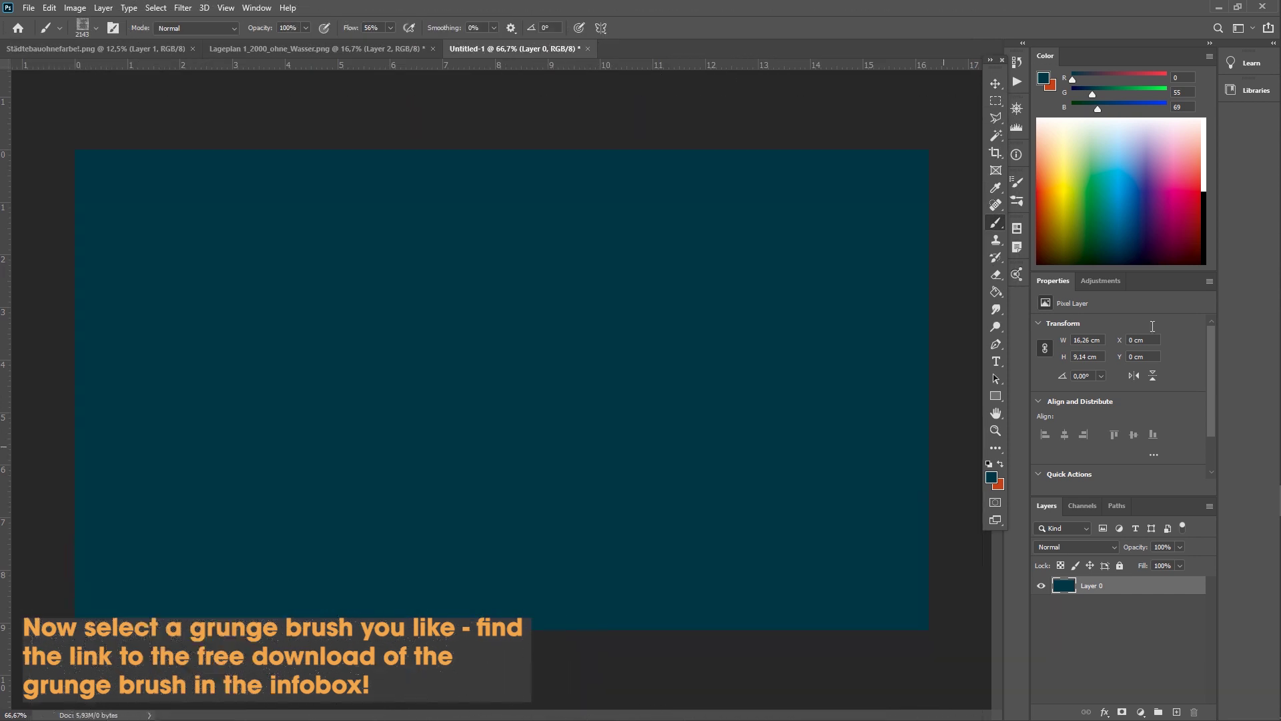
pyautogui.click(1202, 180)
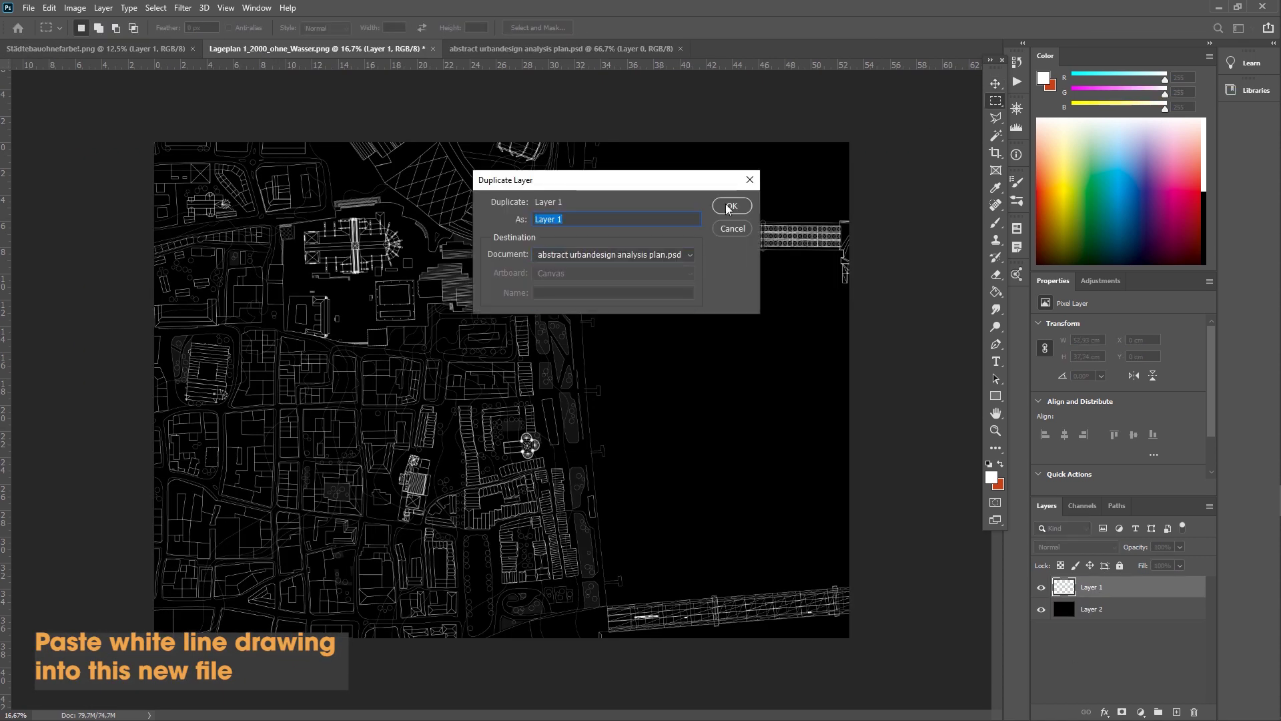
# Duplicate the site plan's line drawing layer into the abstract urbandesign analysis plan.psd document and switch to that document
pyautogui.click(727, 209)
pyautogui.click(569, 50)
pyautogui.press('v')
# Scale the pasted line drawing proportionally to about 31% and position it so it spans the full canvas width
pyautogui.hotkey('ctrl', 't')
pyautogui.hotkey('ctrl', '-')
pyautogui.hotkey('ctrl', '-')
pyautogui.hotkey('ctrl', '-')
pyautogui.hotkey('ctrl', '-')
pyautogui.hotkey('ctrl', '-')
pyautogui.hotkey('ctrl', '-')
pyautogui.hotkey('ctrl', '-')
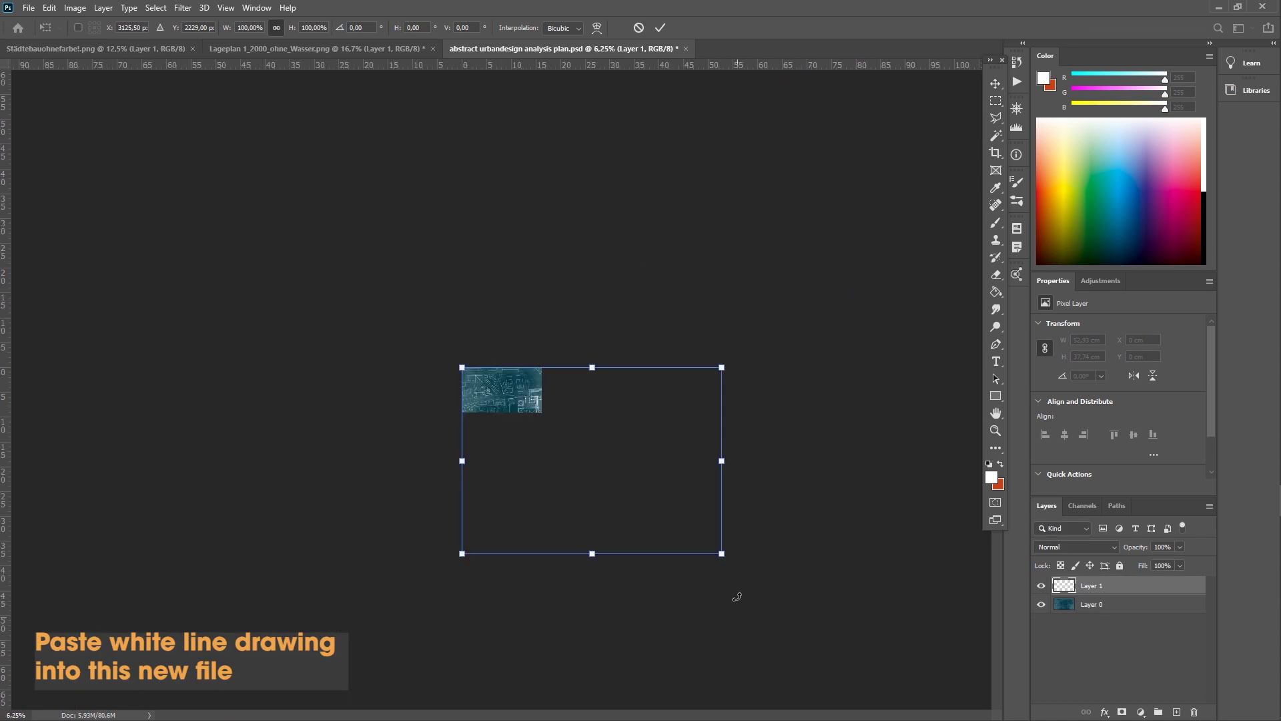
pyautogui.moveTo(721, 553); pyautogui.dragTo(573, 420)
pyautogui.hotkey('ctrl', '+')
pyautogui.hotkey('ctrl', '+')
pyautogui.hotkey('ctrl', '+')
pyautogui.hotkey('ctrl', '+')
pyautogui.hotkey('ctrl', '+')
pyautogui.hotkey('ctrl', '+')
pyautogui.moveTo(650, 518); pyautogui.dragTo(880, 681)
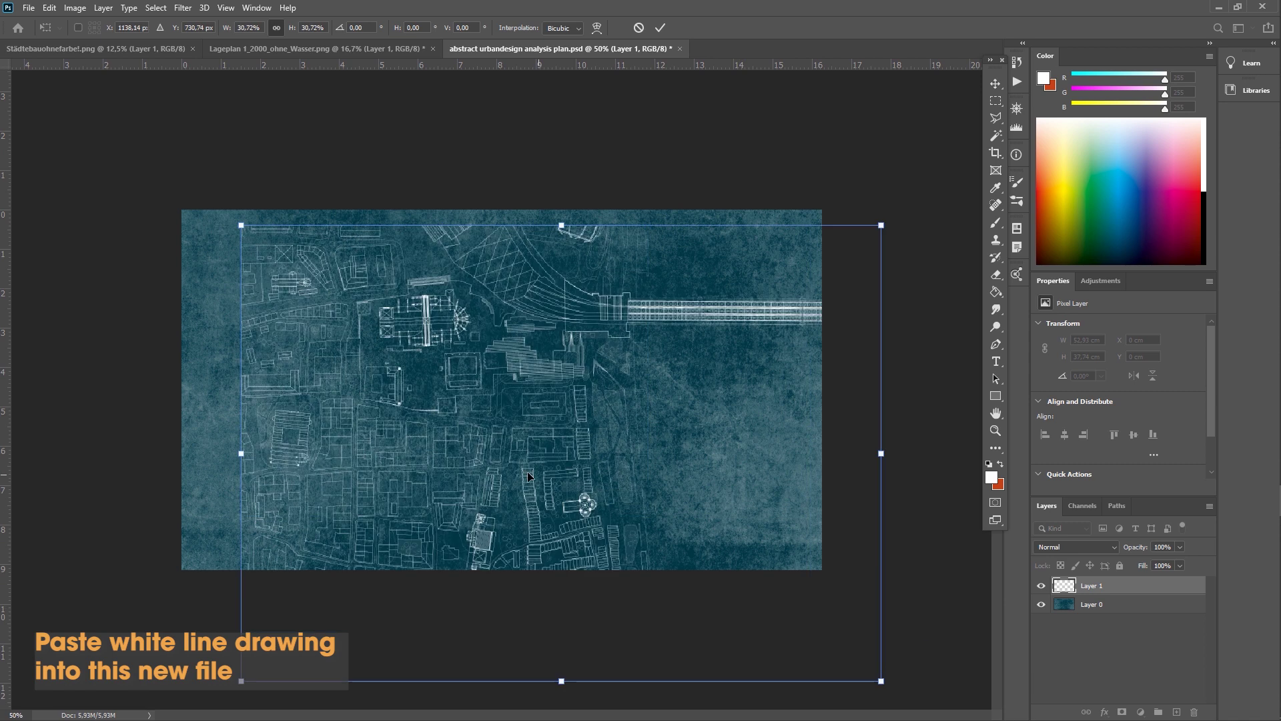
pyautogui.moveTo(530, 477); pyautogui.dragTo(470, 466)
pyautogui.moveTo(821, 215); pyautogui.dragTo(833, 206)
pyautogui.moveTo(568, 401); pyautogui.dragTo(566, 398)
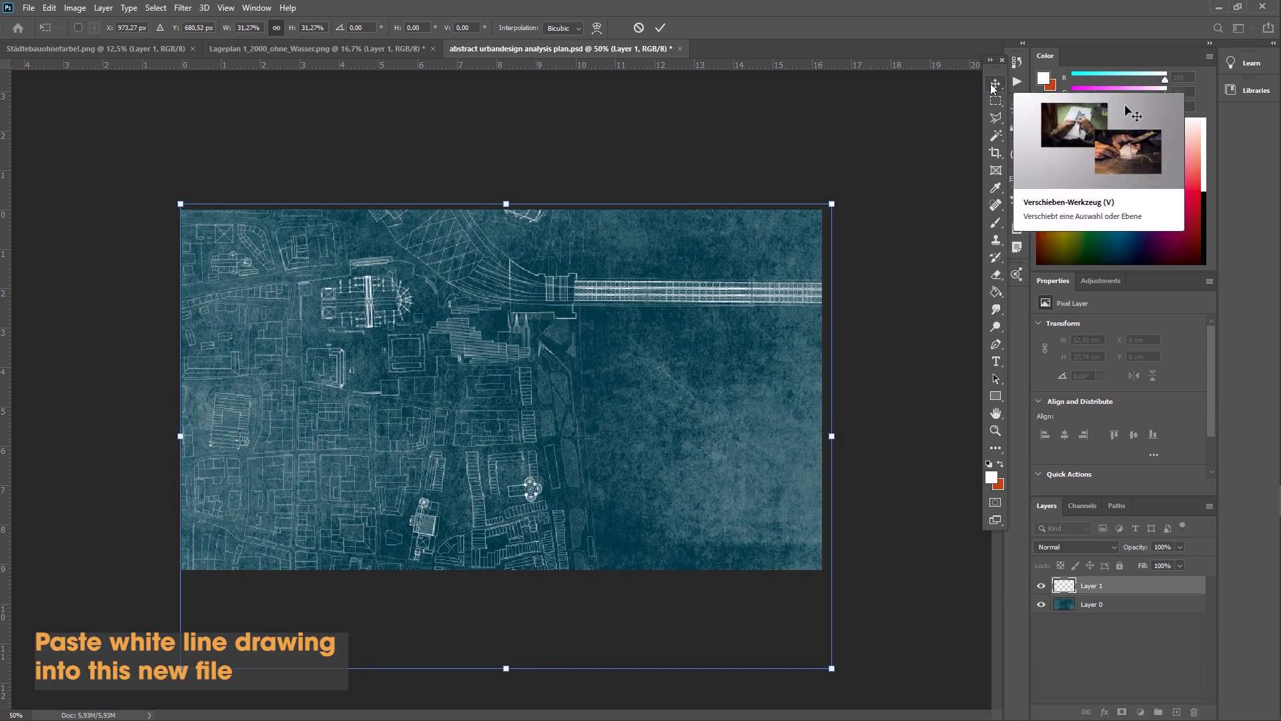
pyautogui.click(994, 85)
# Duplicate the line drawing layer and merge the copy with the original to strengthen the white lines
pyautogui.rightClick(1101, 587)
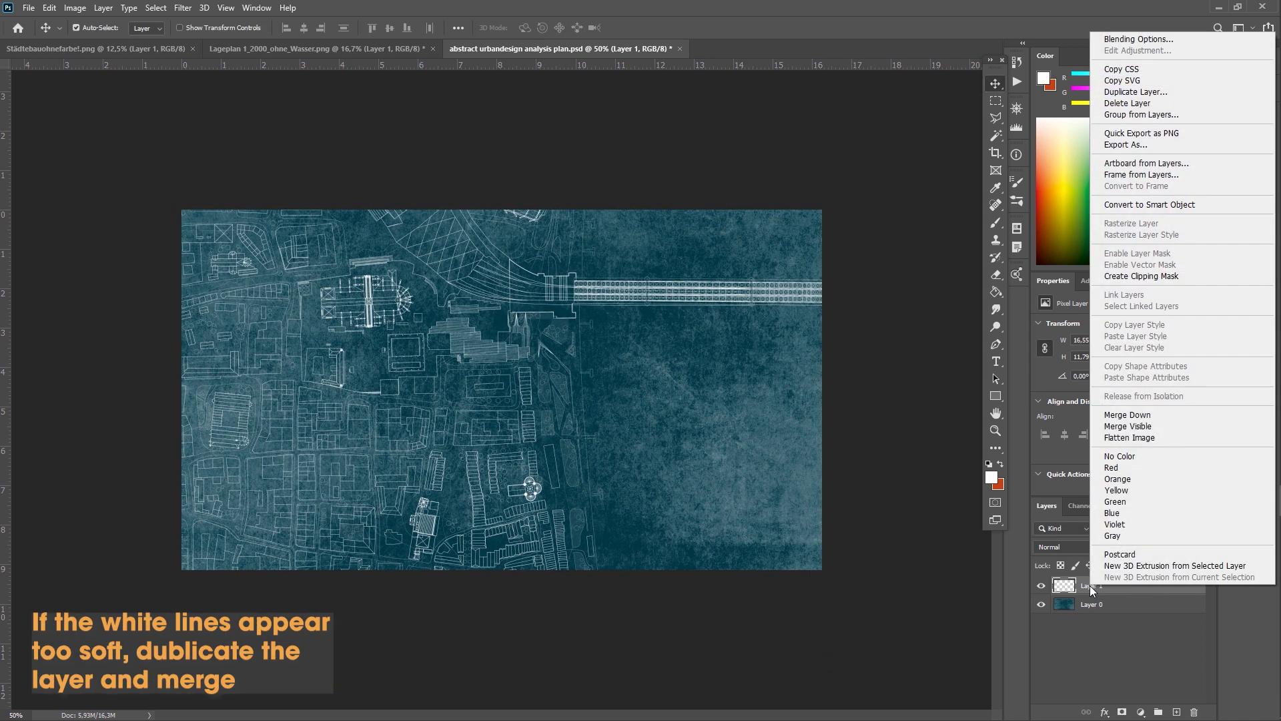
pyautogui.click(1061, 84)
pyautogui.press('Return')
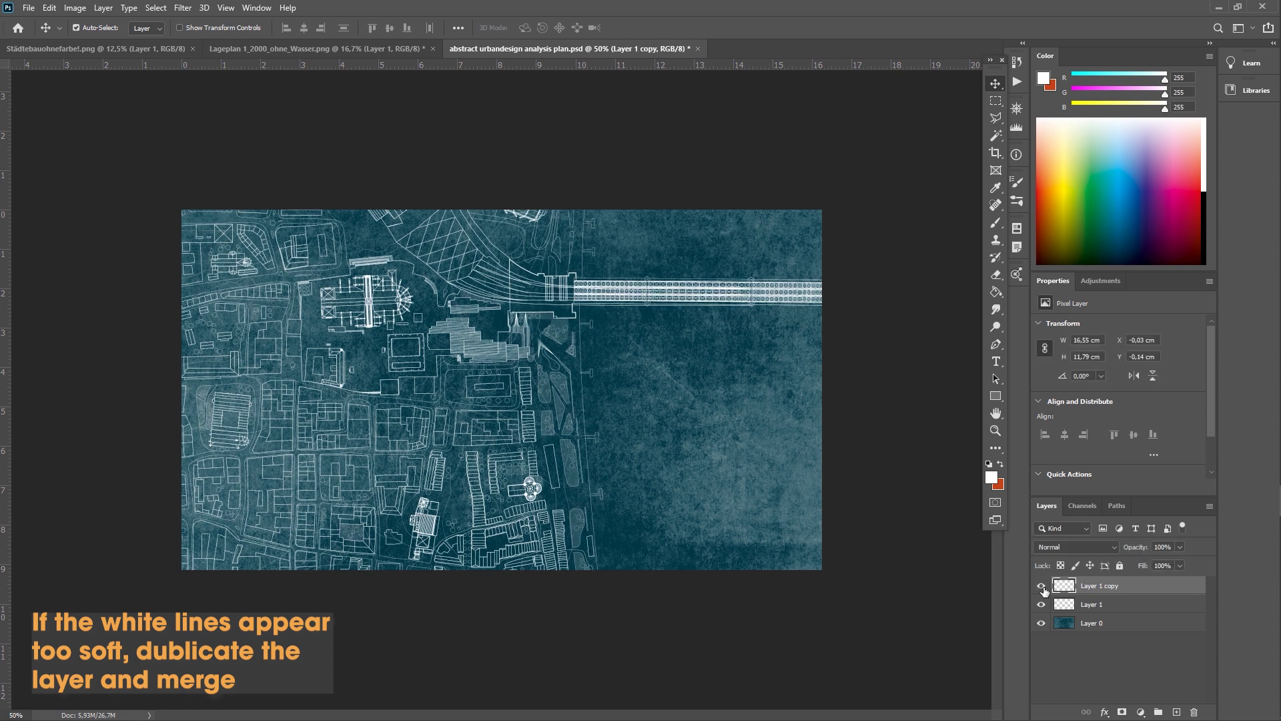
pyautogui.keyDown('shift'); pyautogui.click(1099, 605); pyautogui.keyUp('shift')
pyautogui.rightClick(1099, 605)
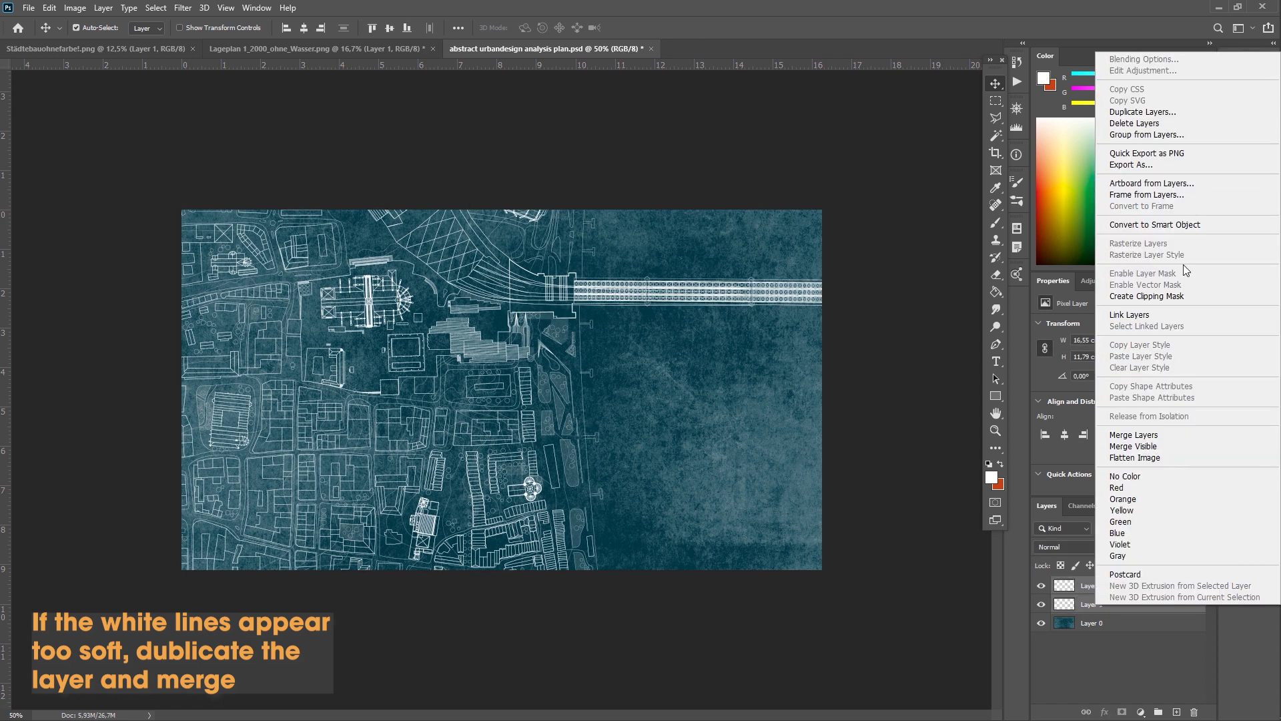
pyautogui.click(1144, 435)
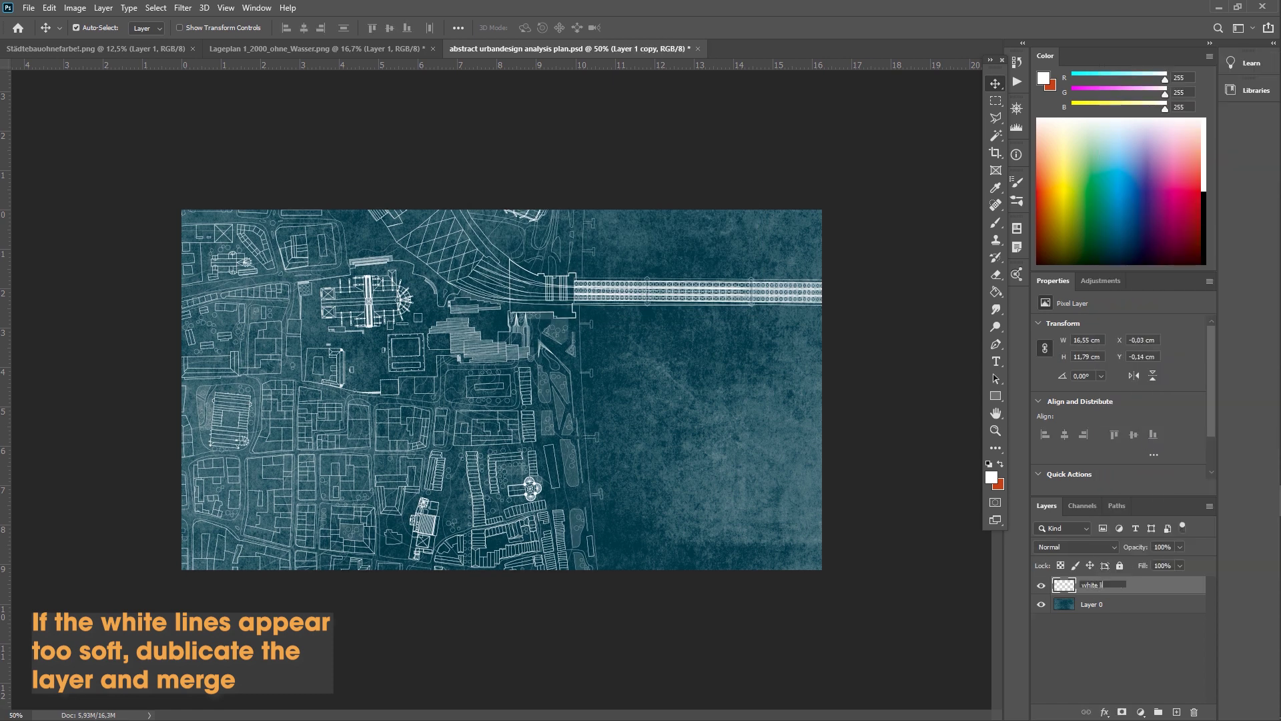
# Rename the merged line drawing layer "white lines" and the textured turquoise layer "background"
pyautogui.write('nes')
pyautogui.click(1090, 605)
pyautogui.write('background')
pyautogui.click(1084, 586)
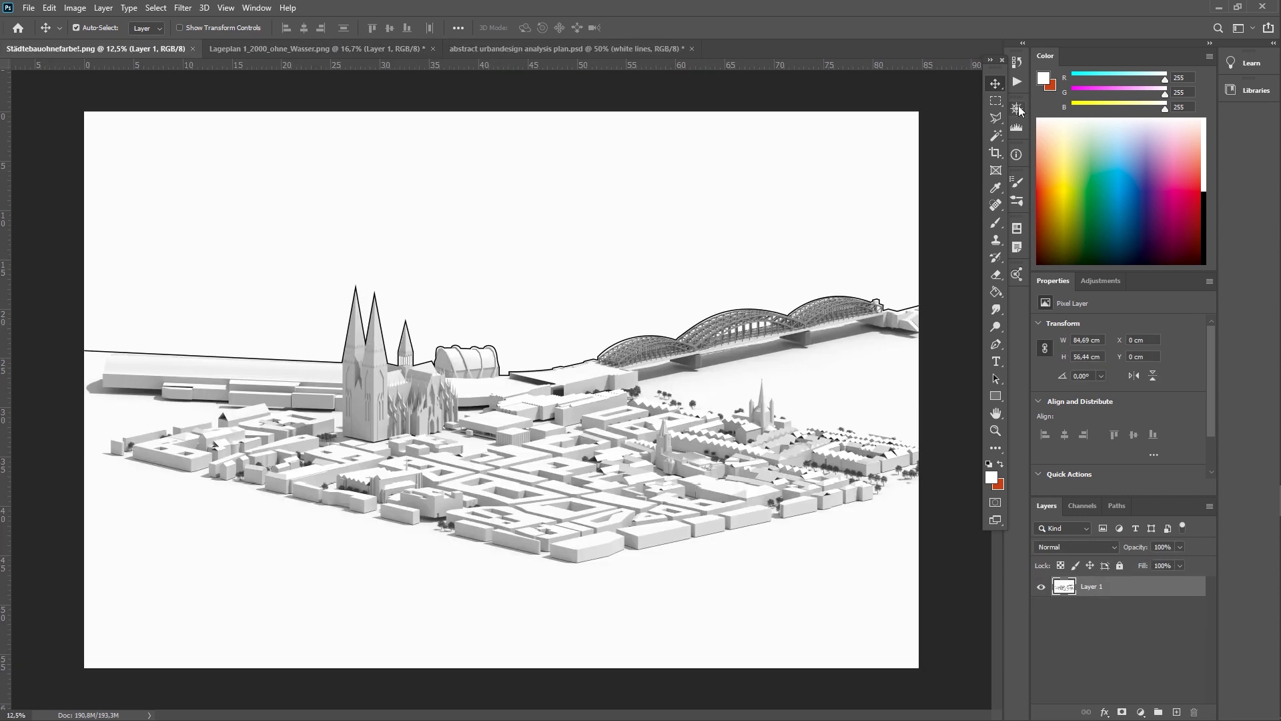
# Delete the white sky from the city render with a wand selection, invert the selection and copy the remaining city
pyautogui.press('w')
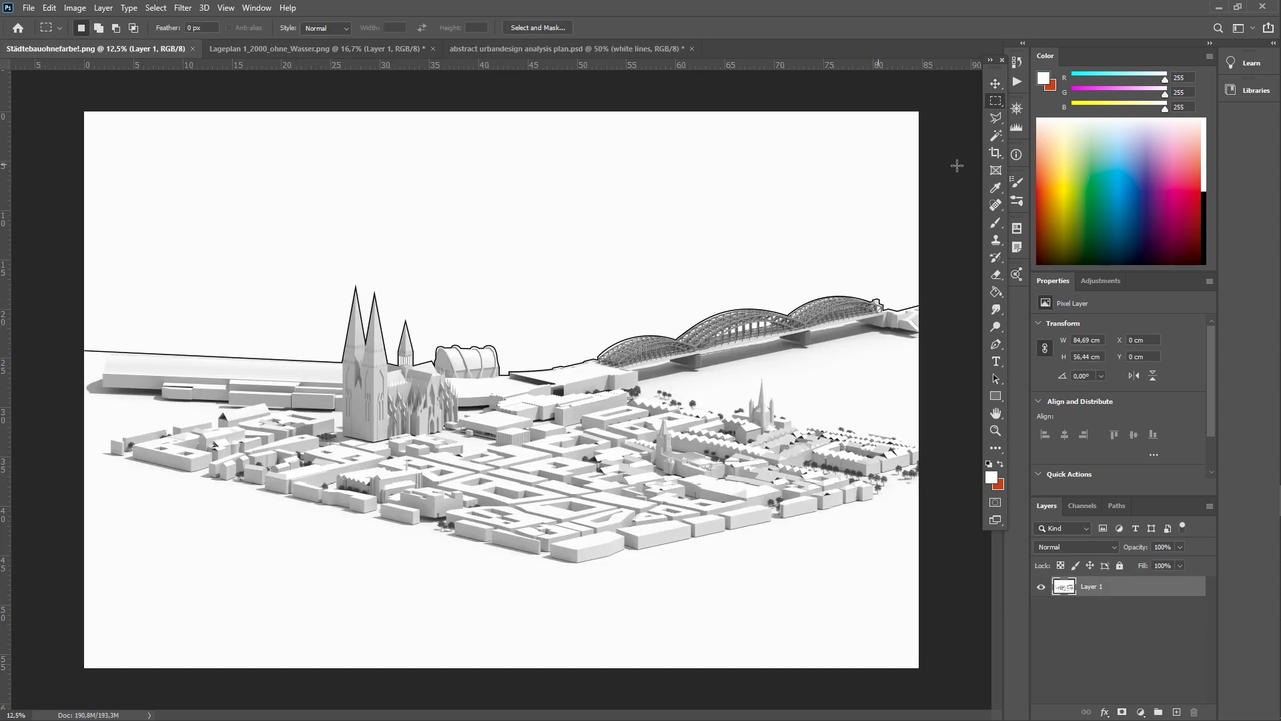
pyautogui.press('Delete')
pyautogui.press('v')
pyautogui.click(156, 7)
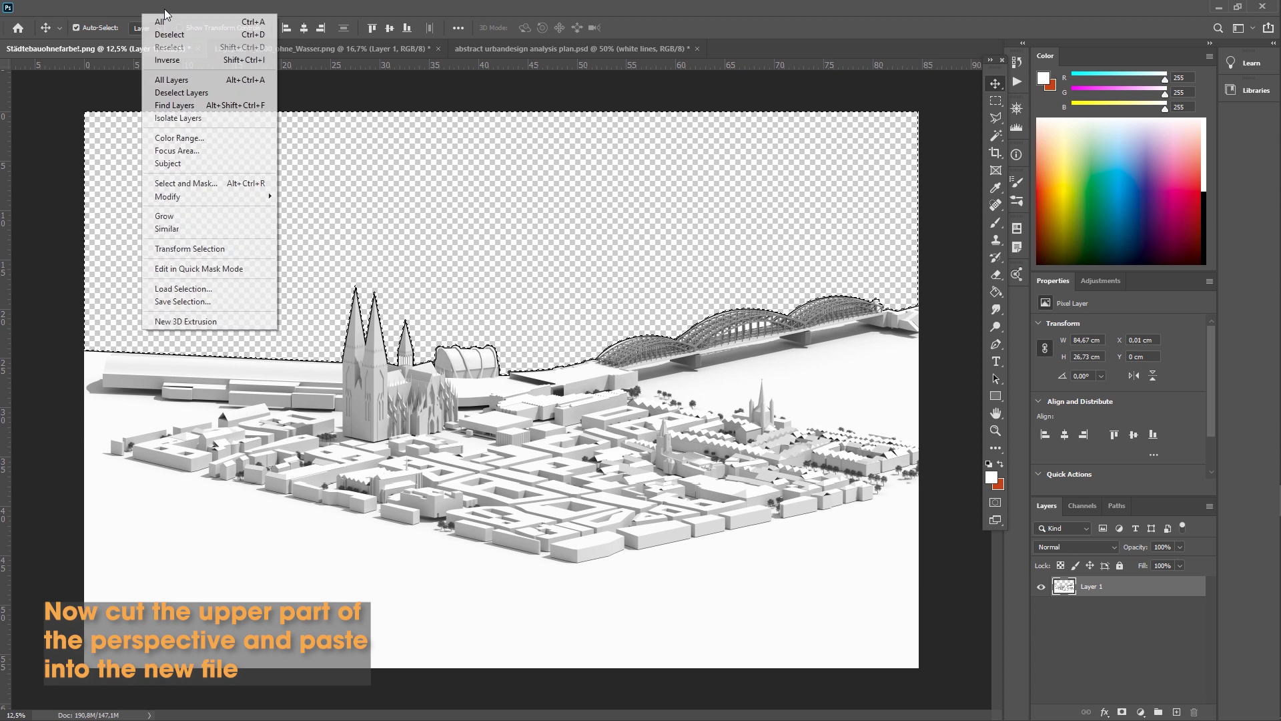
pyautogui.click(171, 62)
pyautogui.hotkey('ctrl', 'c')
# Paste the city perspective into abstract urbandesign analysis plan.psd, scale it to about 23.6% and place it along the canvas's lower half
pyautogui.click(484, 49)
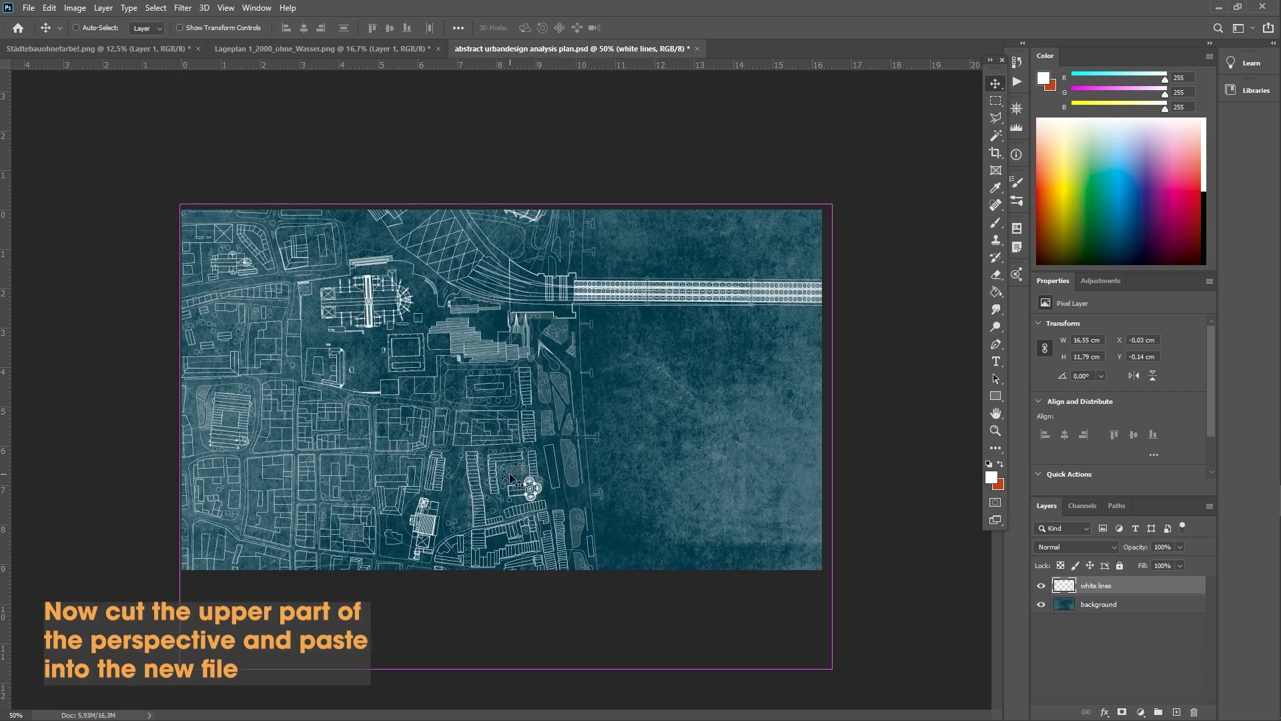
pyautogui.hotkey('ctrl', 'v')
pyautogui.hotkey('ctrl', 't')
pyautogui.scroll(-7, 525, 506)
pyautogui.moveTo(803, 523); pyautogui.dragTo(516, 521)
pyautogui.scroll(6, 518, 438)
pyautogui.moveTo(689, 390); pyautogui.dragTo(812, 332)
pyautogui.moveTo(619, 427); pyautogui.dragTo(564, 484)
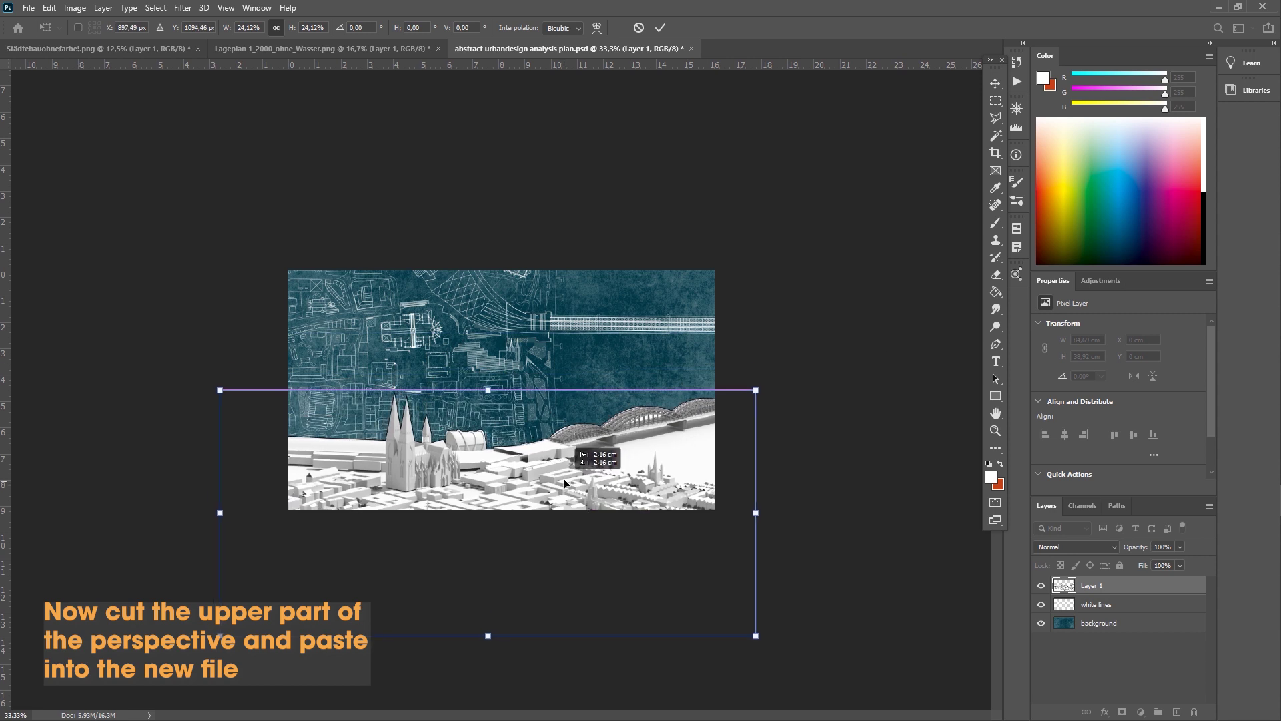
pyautogui.moveTo(755, 390); pyautogui.dragTo(748, 389)
# Add two vertical guides at the ends of the cathedral's floor plan and shift and slightly enlarge the perspective to match them
pyautogui.moveTo(8, 262); pyautogui.dragTo(379, 347)
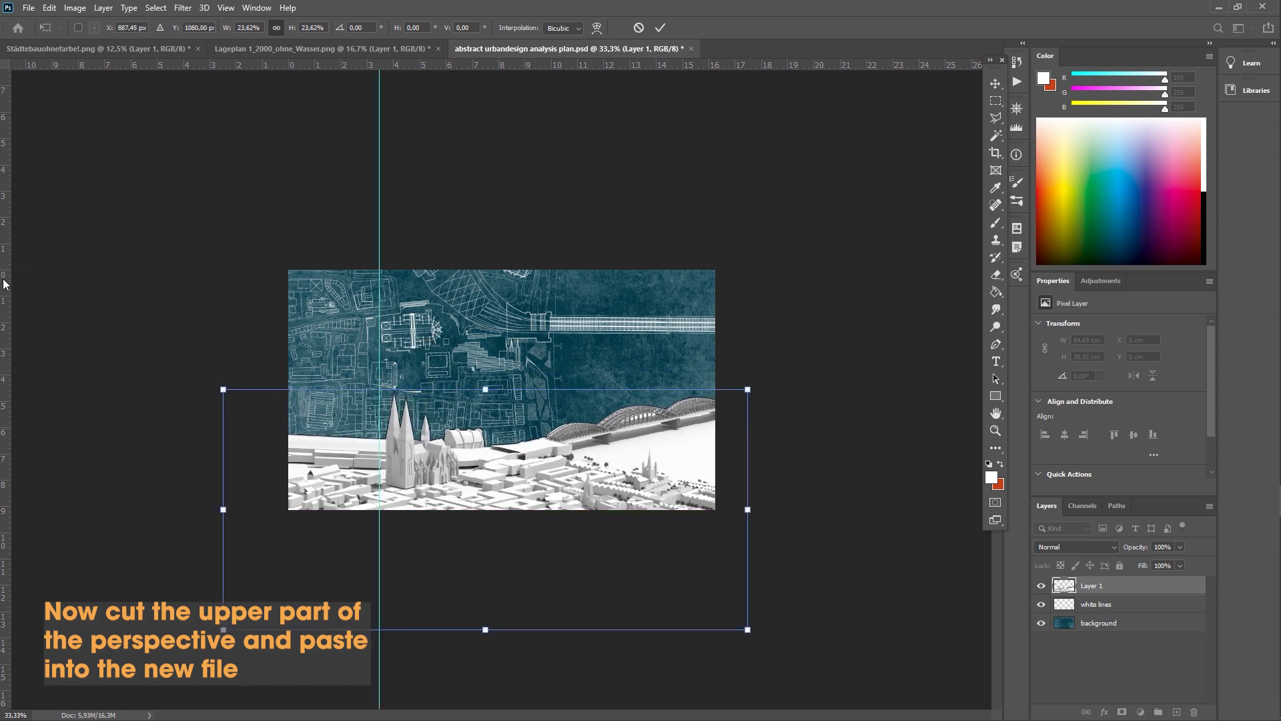
pyautogui.moveTo(8, 287); pyautogui.dragTo(438, 358)
pyautogui.press('Return')
pyautogui.hotkey('ctrl', 't')
pyautogui.moveTo(548, 461); pyautogui.dragTo(541, 461)
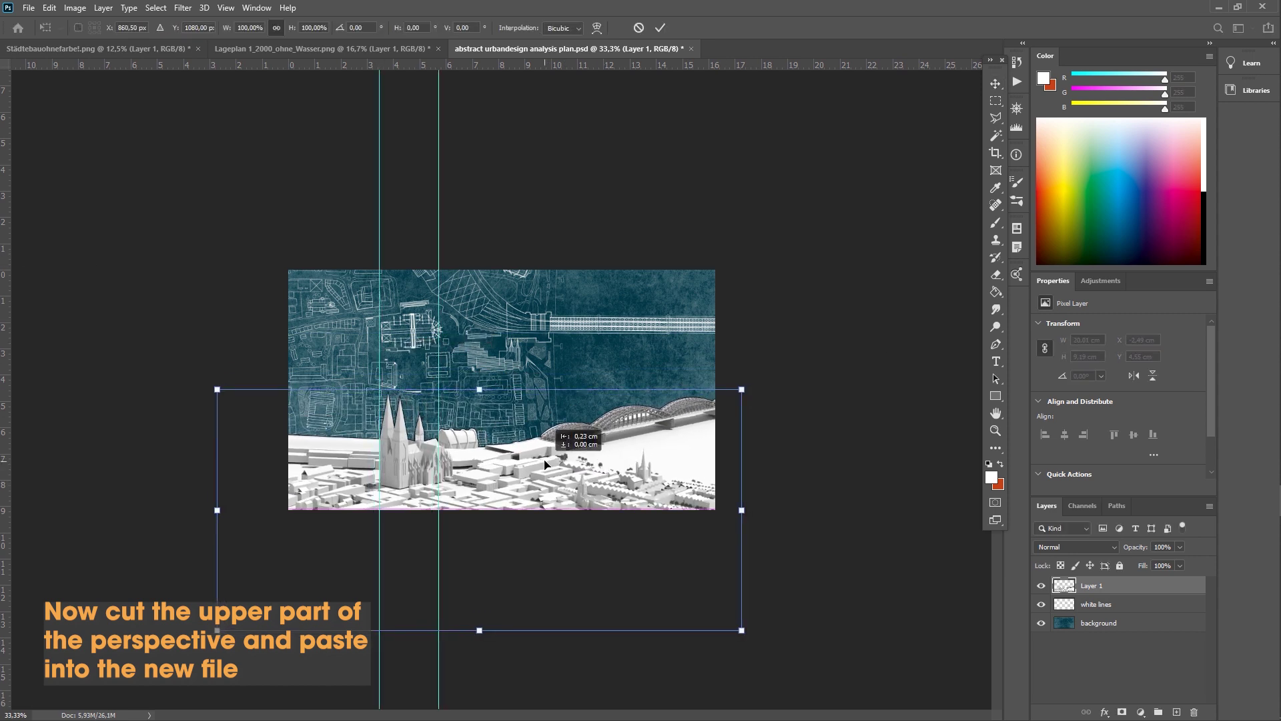
pyautogui.moveTo(743, 629)
pyautogui.mouseDown()
pyautogui.moveTo(724, 618)
pyautogui.moveTo(745, 629)
pyautogui.mouseUp()
pyautogui.press('Return')
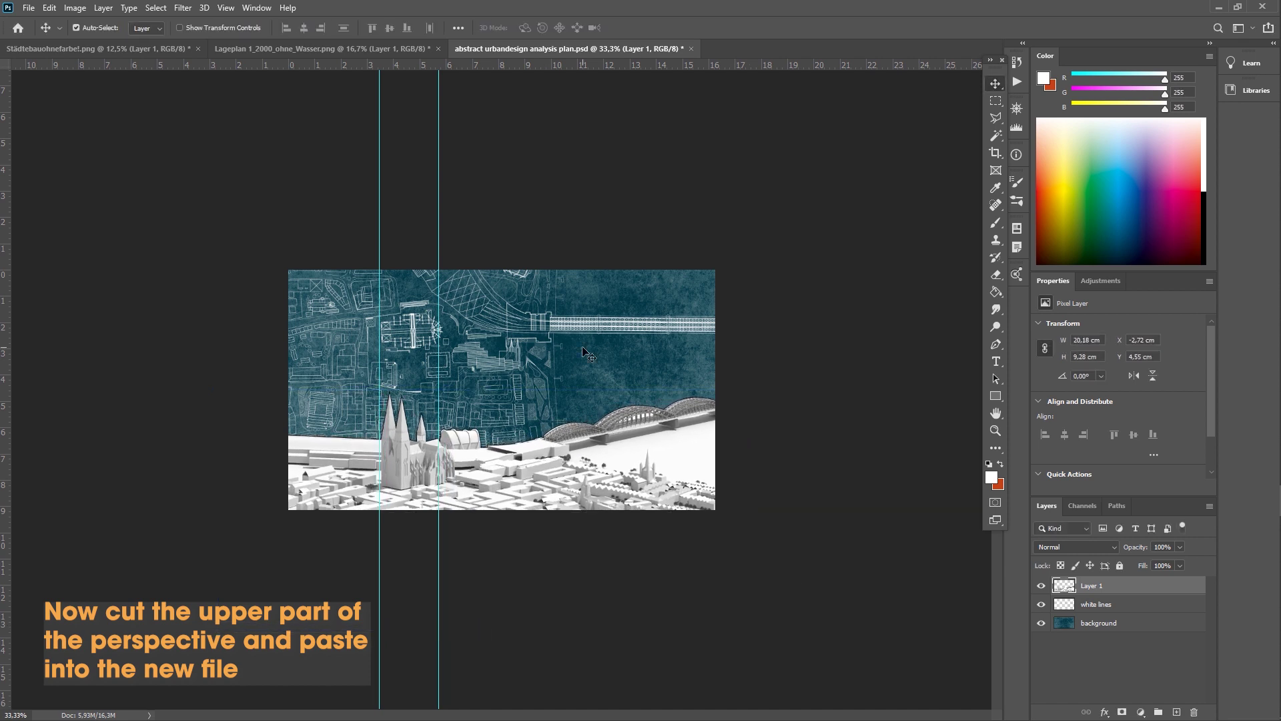
# Move the second guide to the perspective cathedral's far end and enlarge the white lines layer so the plan's cathedral fits both guides
pyautogui.click(582, 348)
pyautogui.moveTo(438, 256); pyautogui.dragTo(453, 262)
pyautogui.click(462, 300)
pyautogui.hotkey('ctrl', 't')
pyautogui.moveTo(722, 575); pyautogui.dragTo(754, 597)
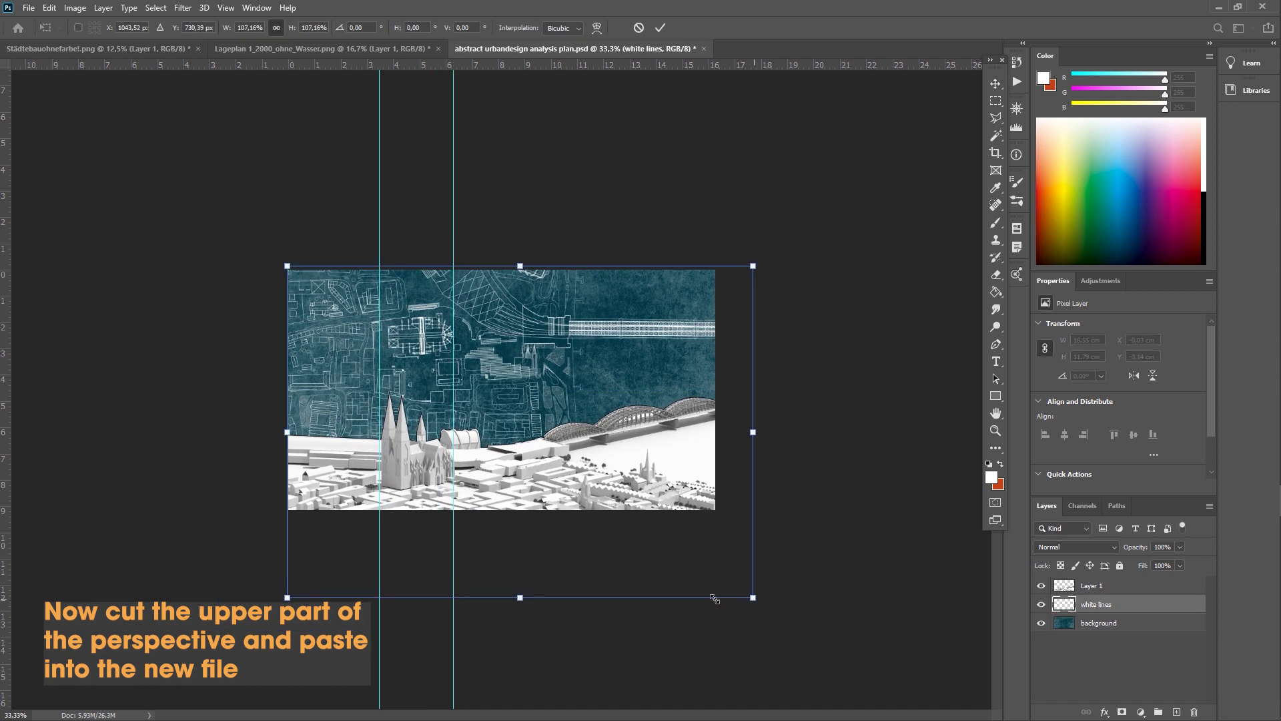
pyautogui.moveTo(287, 266); pyautogui.dragTo(262, 249)
pyautogui.moveTo(444, 355); pyautogui.dragTo(455, 355)
pyautogui.press('Return')
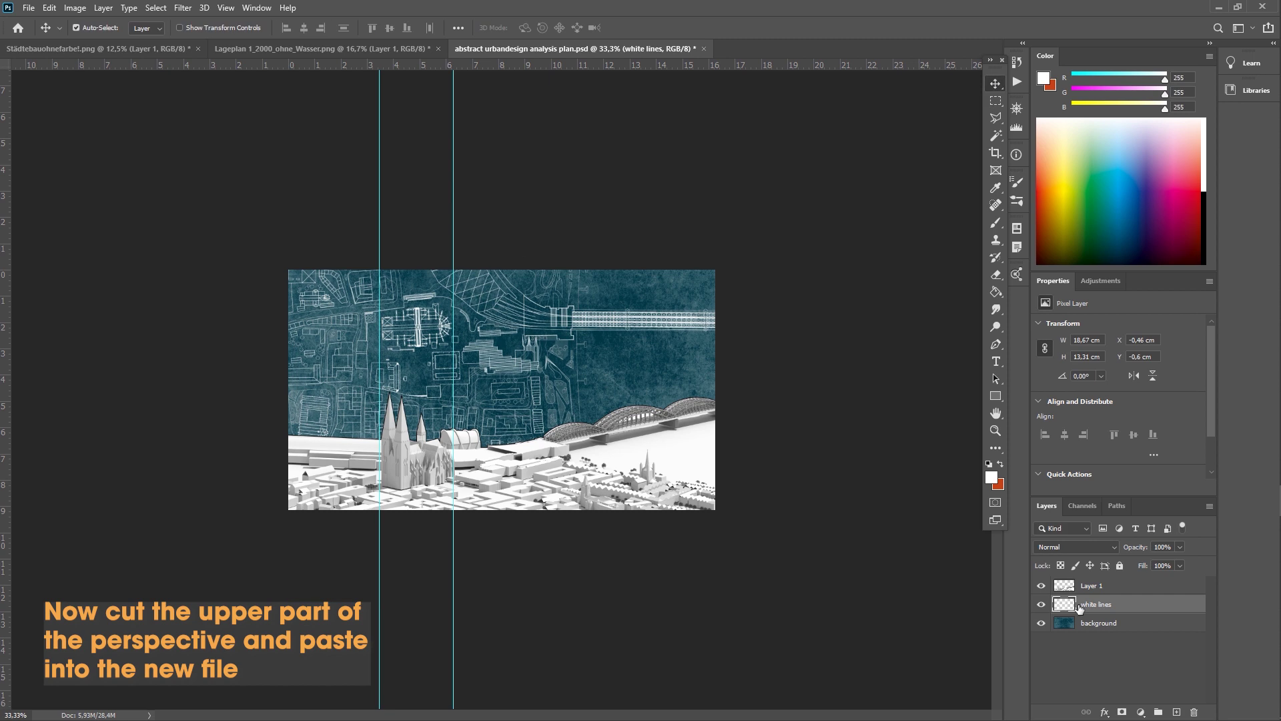
# Add a layer mask to the white lines layer and fade out the plan's side edges with black-to-transparent linear gradients
pyautogui.click(1121, 712)
pyautogui.press('g')
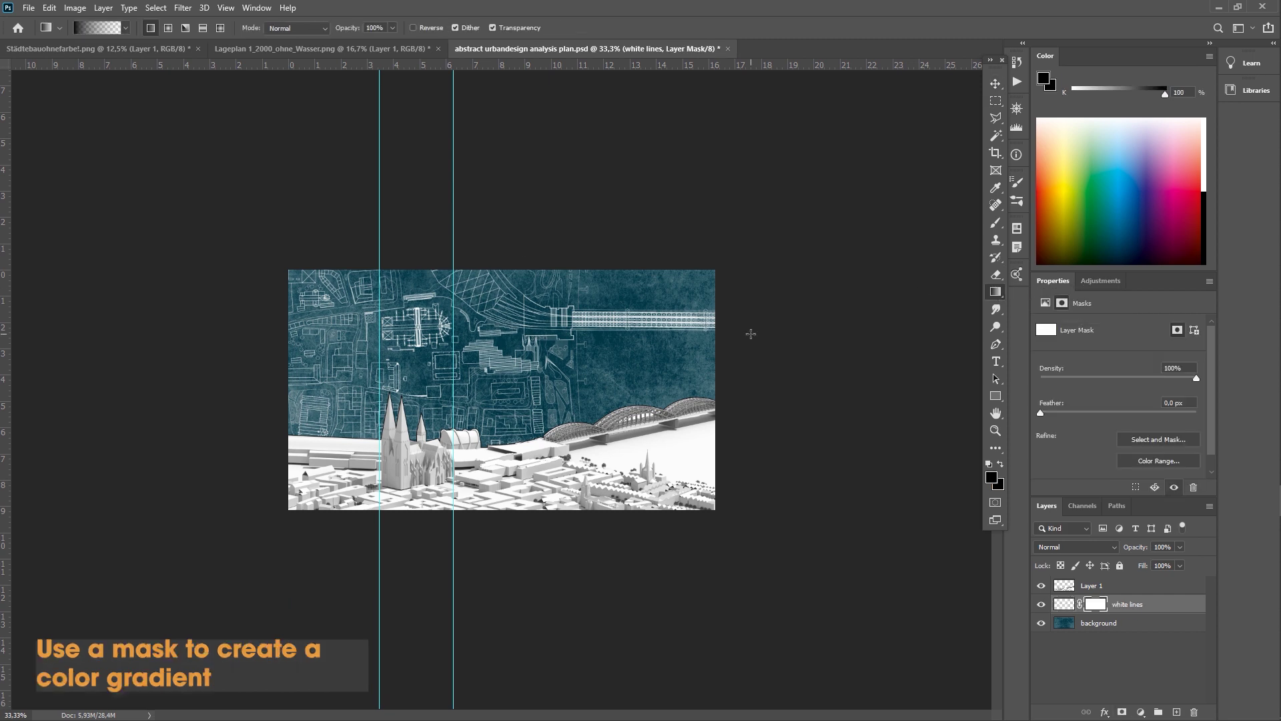
pyautogui.moveTo(549, 337); pyautogui.dragTo(549, 337)
pyautogui.moveTo(763, 349); pyautogui.dragTo(640, 346)
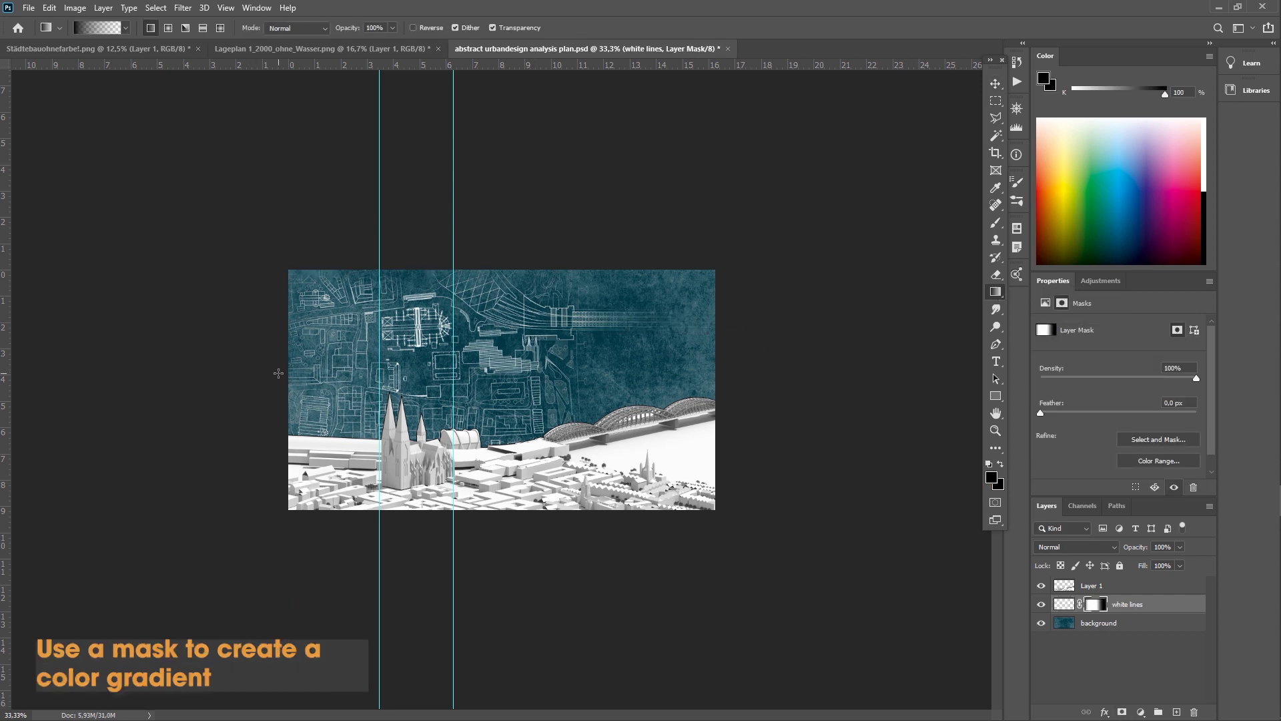
pyautogui.moveTo(278, 373); pyautogui.dragTo(397, 367)
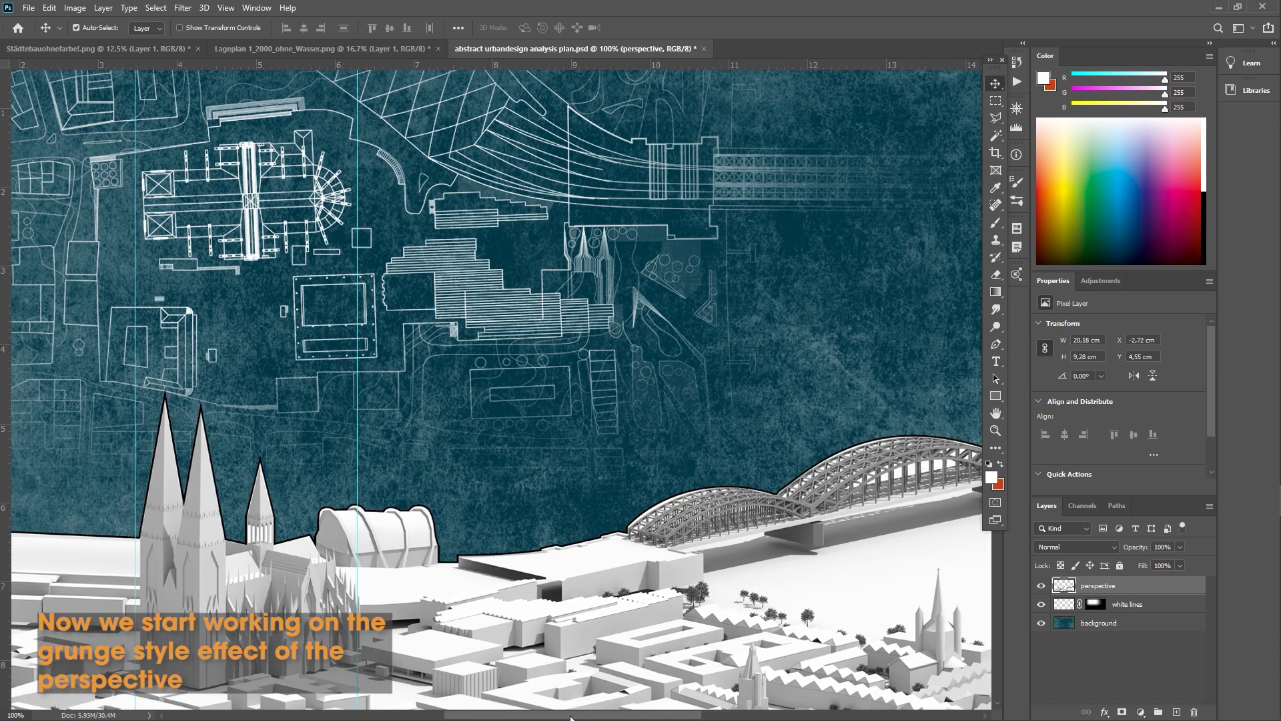
# Select the perspective layer's near-white areas with Color Range and add a new layer above it
pyautogui.hotkey('ctrl', '-')
pyautogui.click(155, 8)
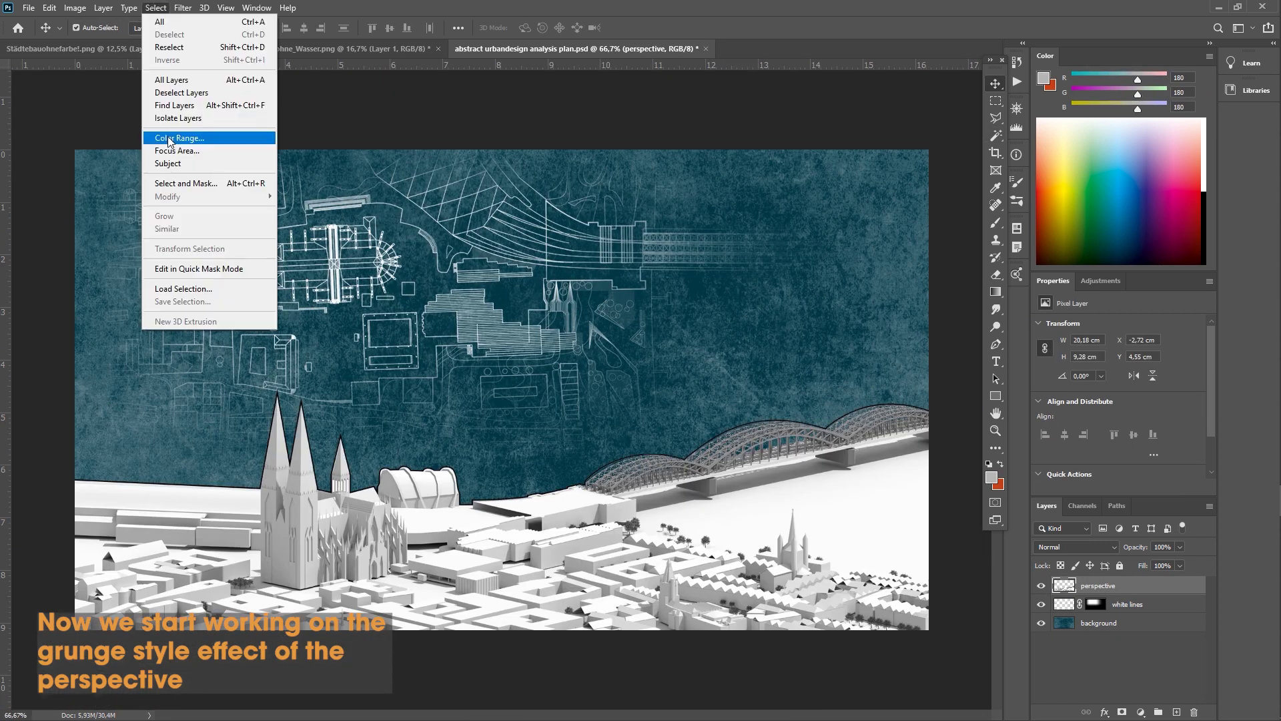
pyautogui.click(178, 138)
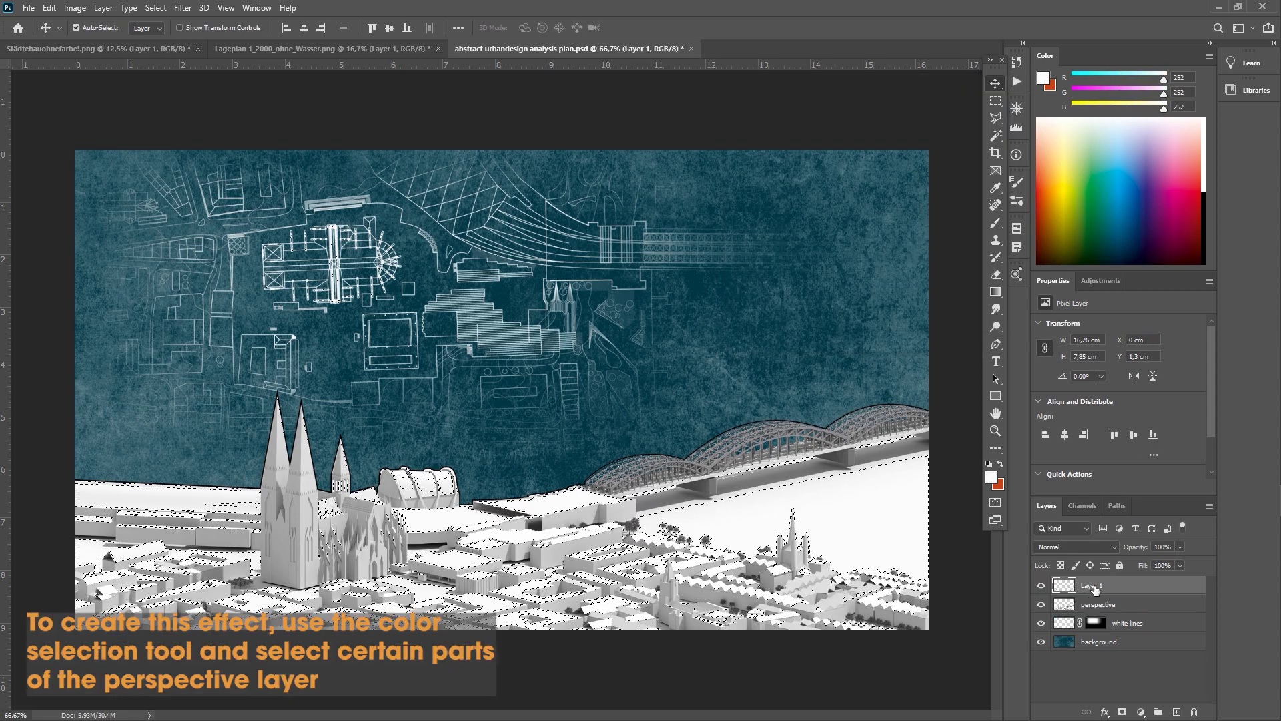
pyautogui.hotkey('ctrl', 'j')
# Name the new layer "white grunge" and paint the selected areas with the grunge brush in white (RGB 255, 255, 255)
pyautogui.write('white grunge')
pyautogui.click(1109, 604)
pyautogui.click(1109, 586)
pyautogui.click(996, 223)
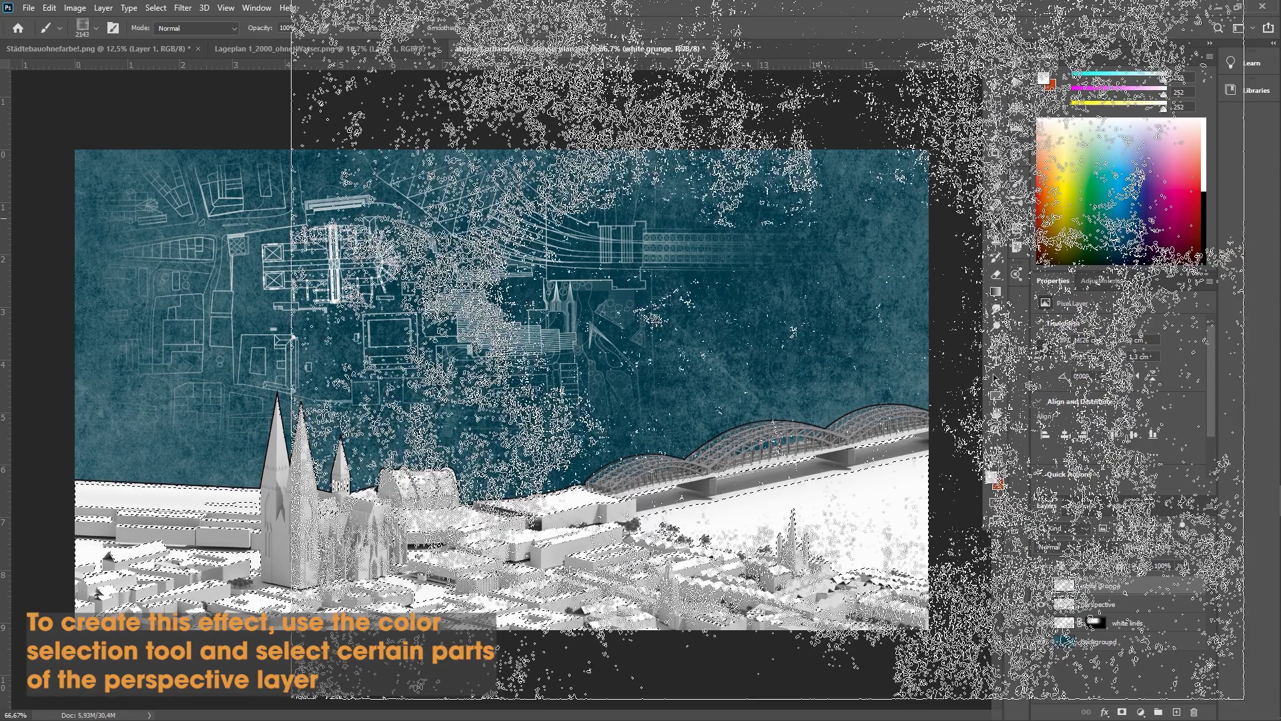
pyautogui.click(1203, 140)
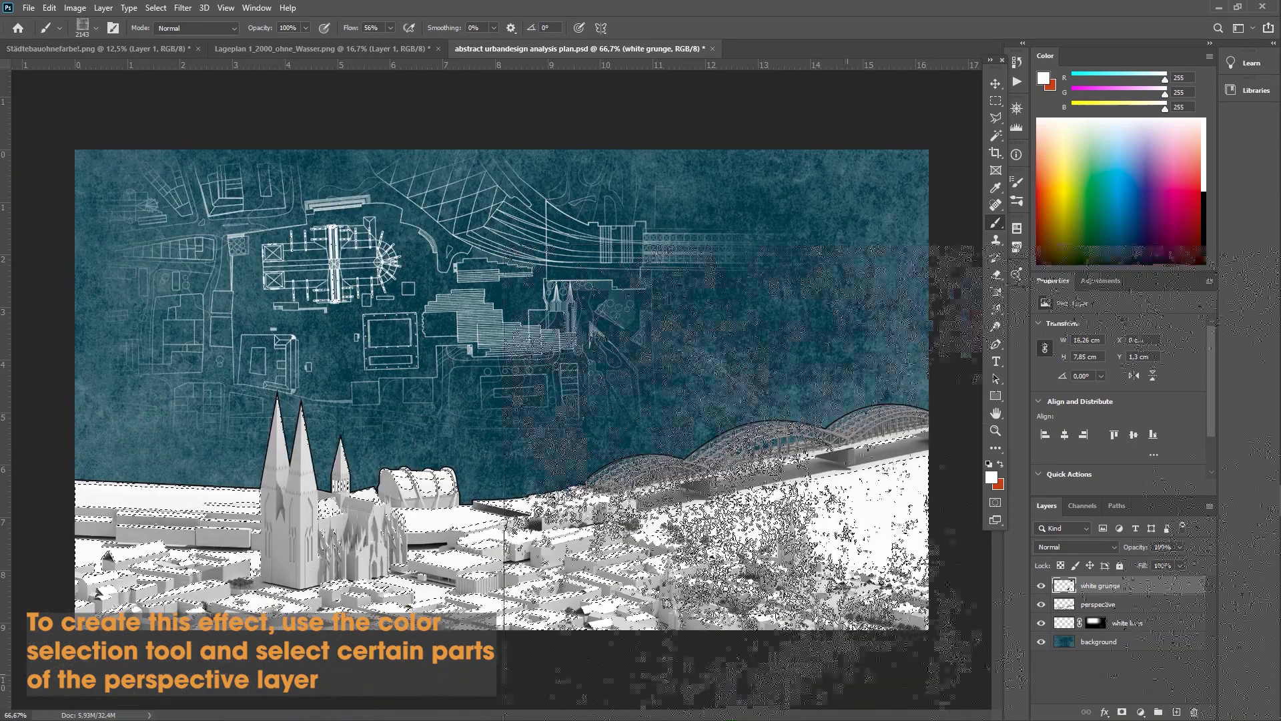
# Select the light grey areas of the perspective layer with Color Range by sampling its building facades
pyautogui.click(183, 7)
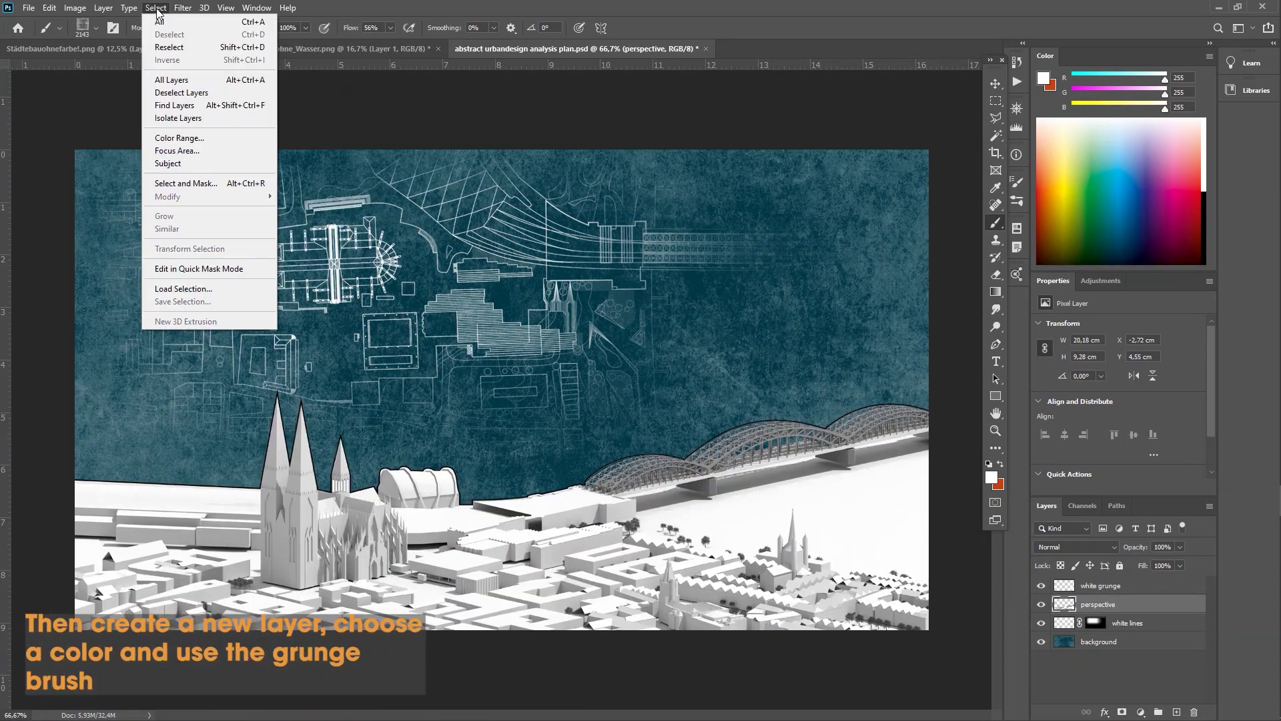
pyautogui.click(180, 138)
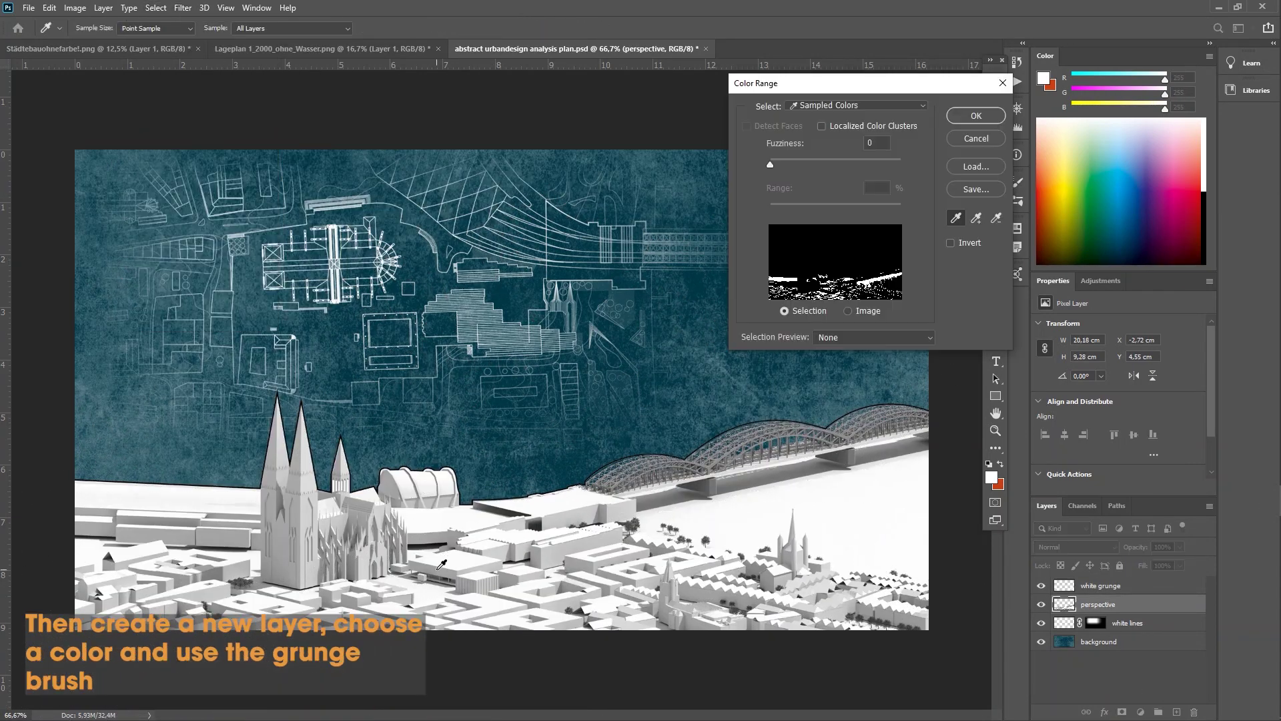
pyautogui.click(605, 559)
pyautogui.click(503, 551)
pyautogui.press('Return')
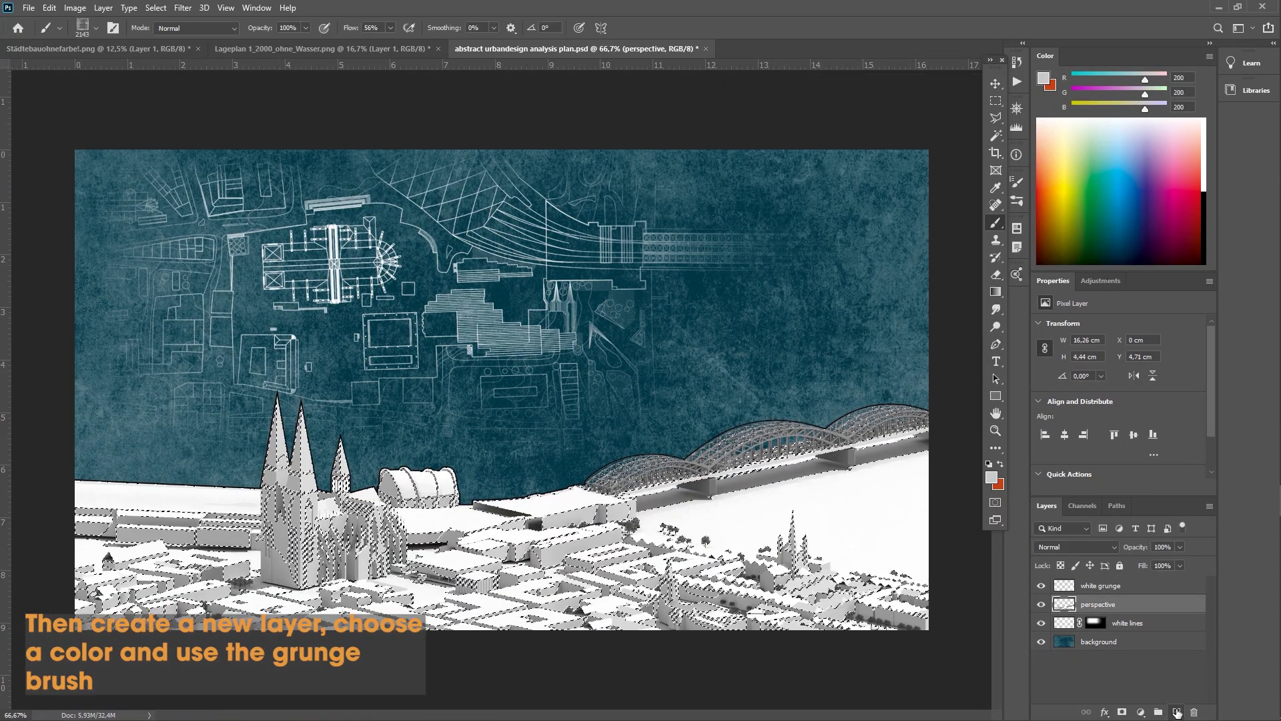
# Name a new layer above the perspective "grey grunge" and paint the selected areas with the grunge brush in light grey
pyautogui.write('grey grunge')
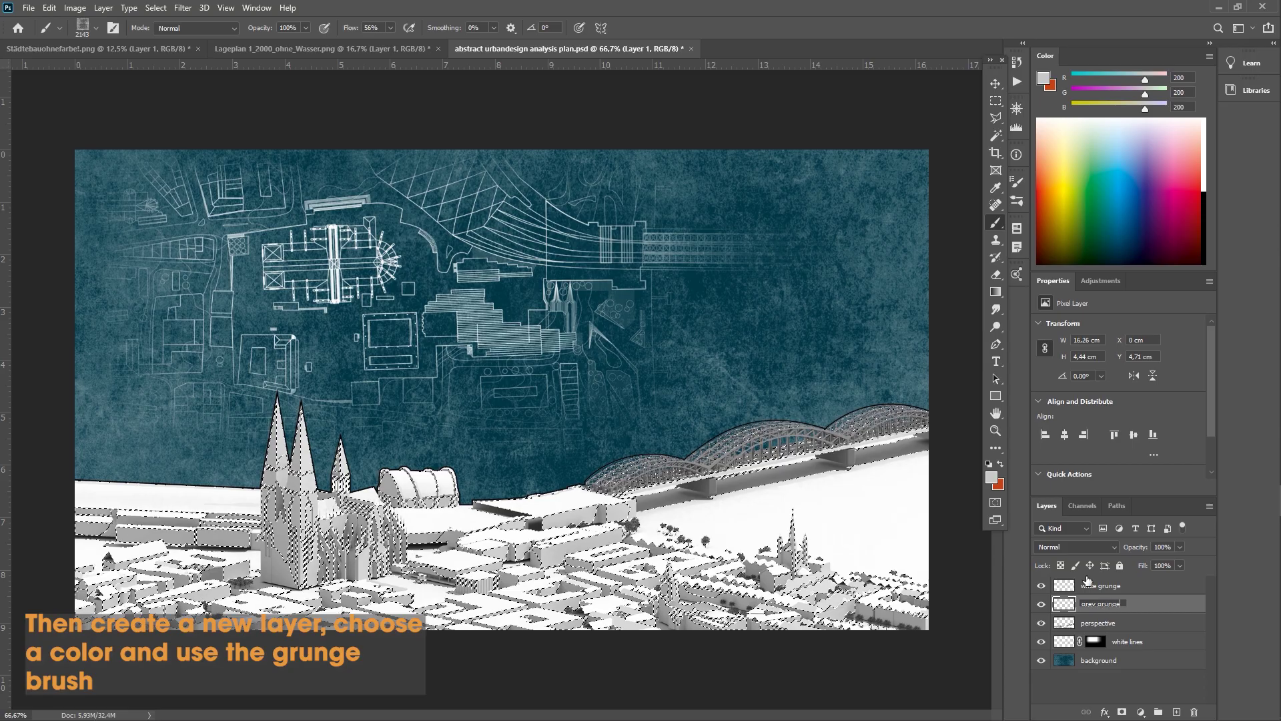
pyautogui.press('Return')
pyautogui.press('i')
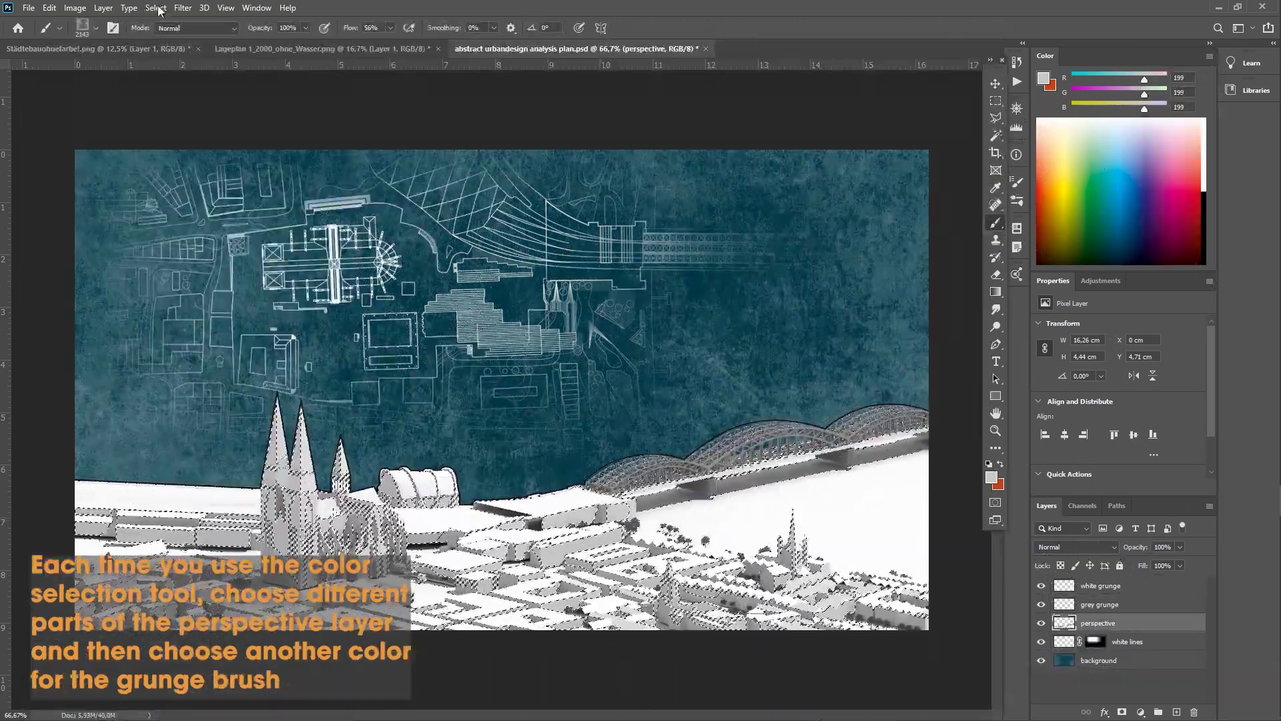
# Clear the selection and toggle the perspective layer's visibility to check the white and grey grunge layers on their own
pyautogui.click(158, 10)
pyautogui.click(164, 36)
pyautogui.click(1041, 585)
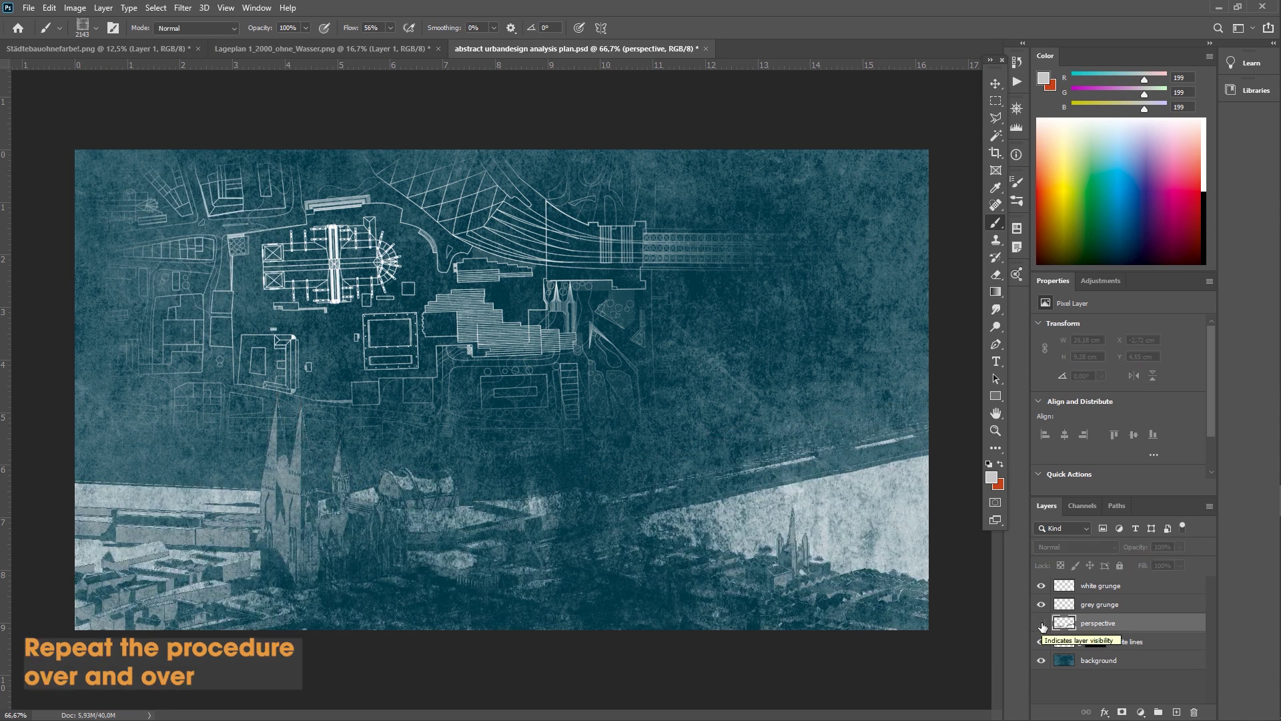
pyautogui.click(1042, 624)
# Select the darker grey areas of the perspective layer with Color Range by sampling shaded parts of its buildings
pyautogui.click(995, 188)
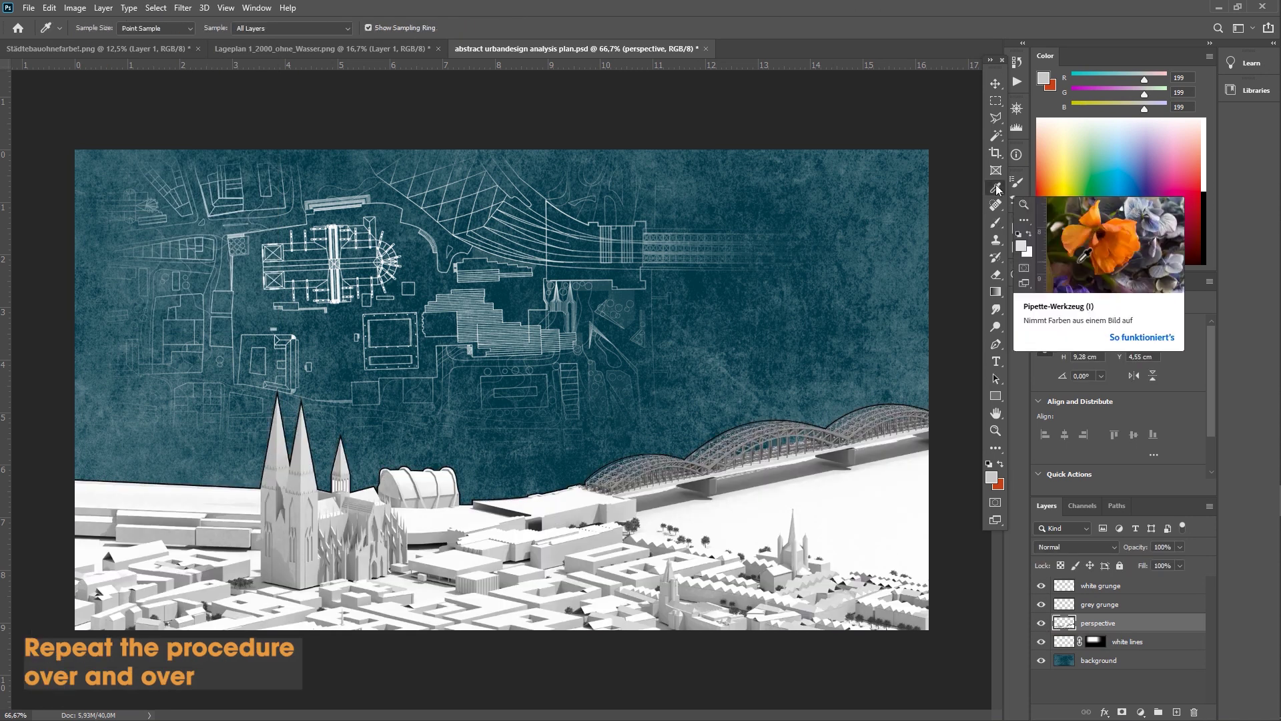
pyautogui.click(156, 8)
pyautogui.click(172, 144)
pyautogui.click(365, 523)
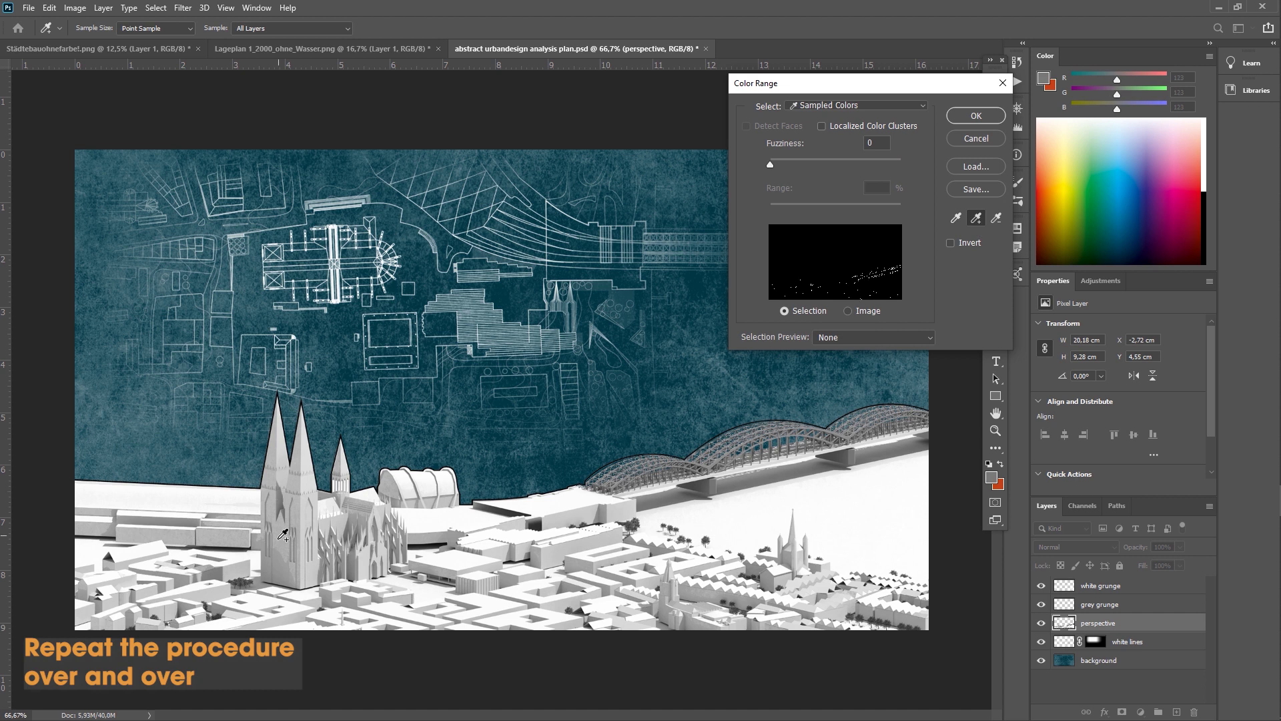
pyautogui.click(215, 616)
pyautogui.click(975, 115)
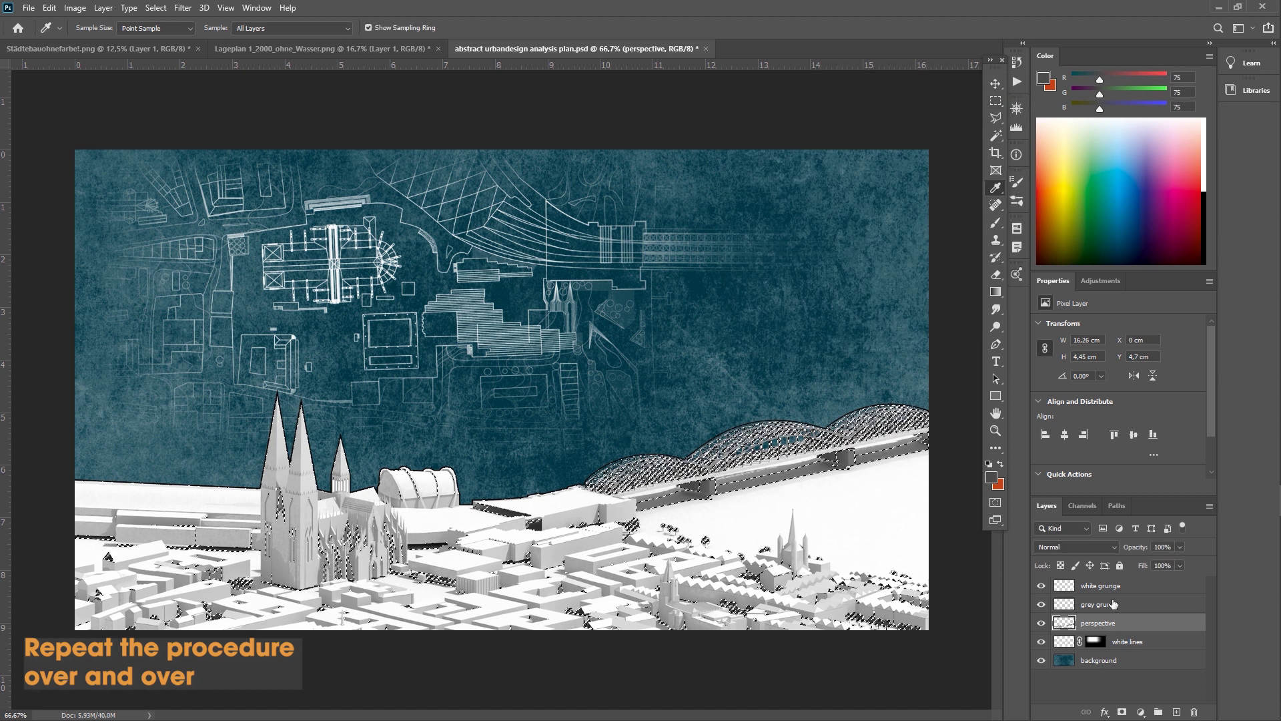
# Add a layer named "blue grunge" above the perspective, paint the selected areas with the grunge brush in very dark blue, and toggle the perspective's visibility to check
pyautogui.click(1176, 712)
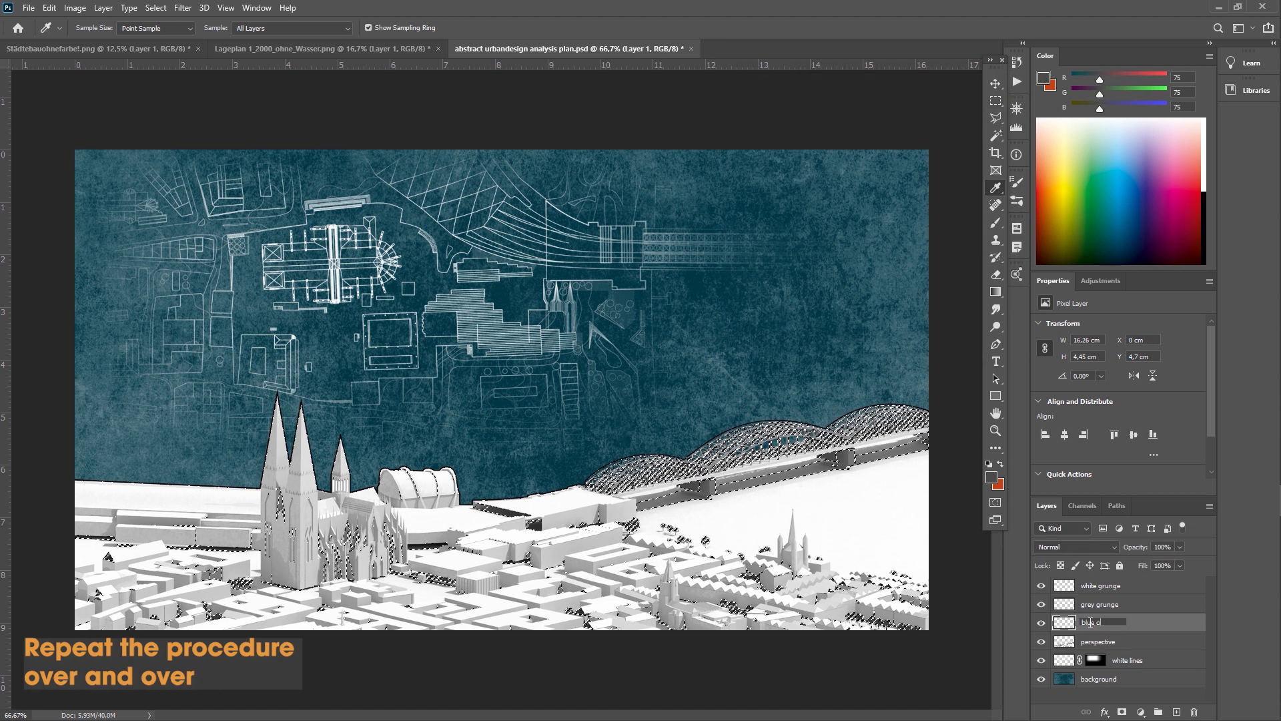
pyautogui.click(1135, 251)
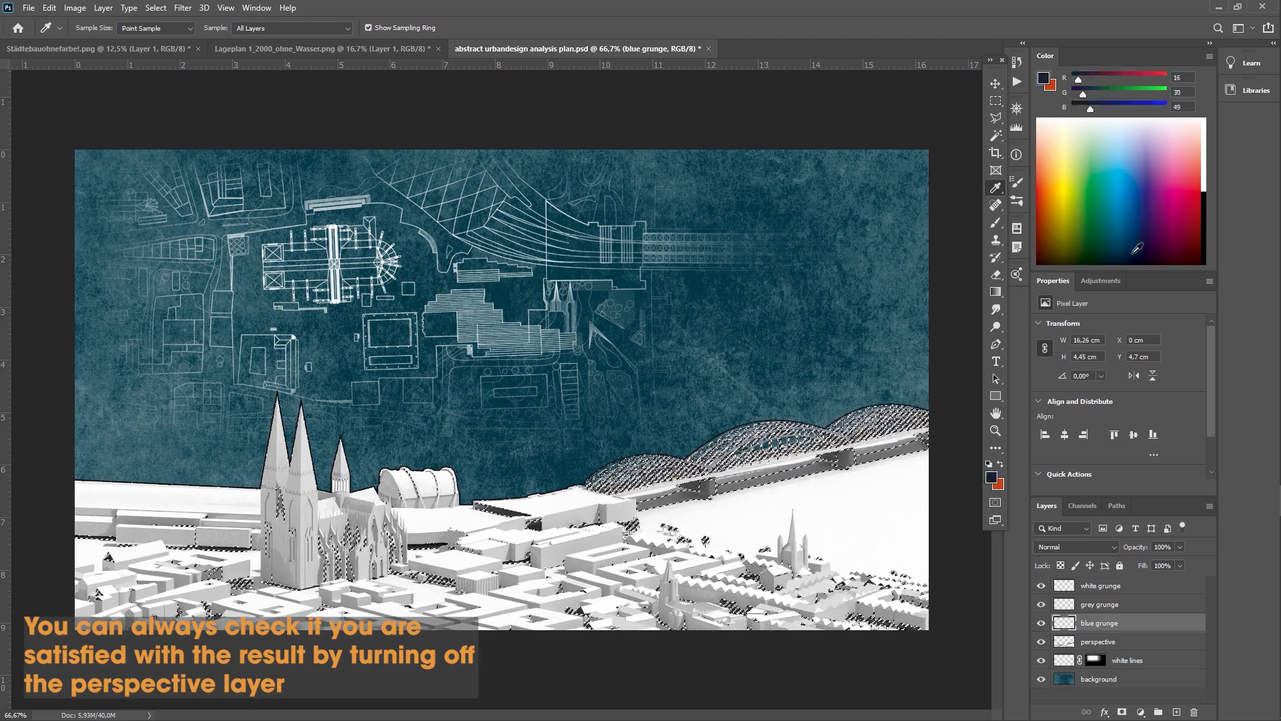
pyautogui.click(996, 223)
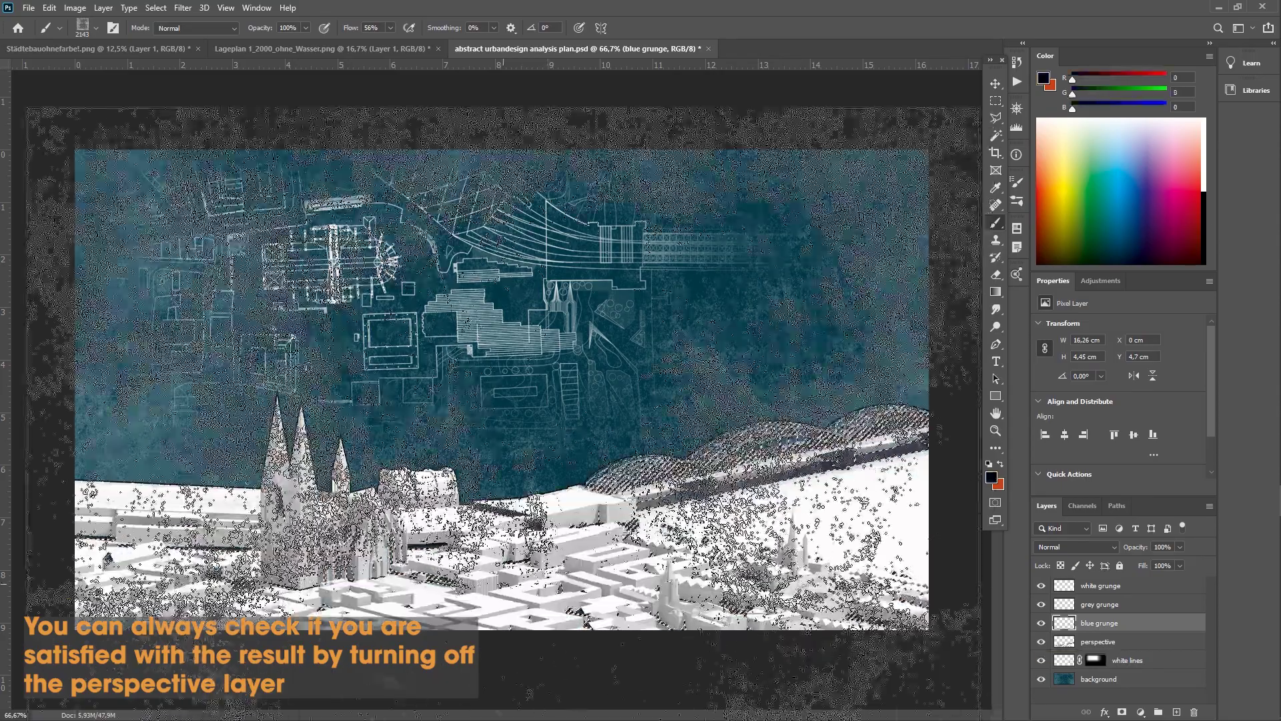
pyautogui.click(1041, 641)
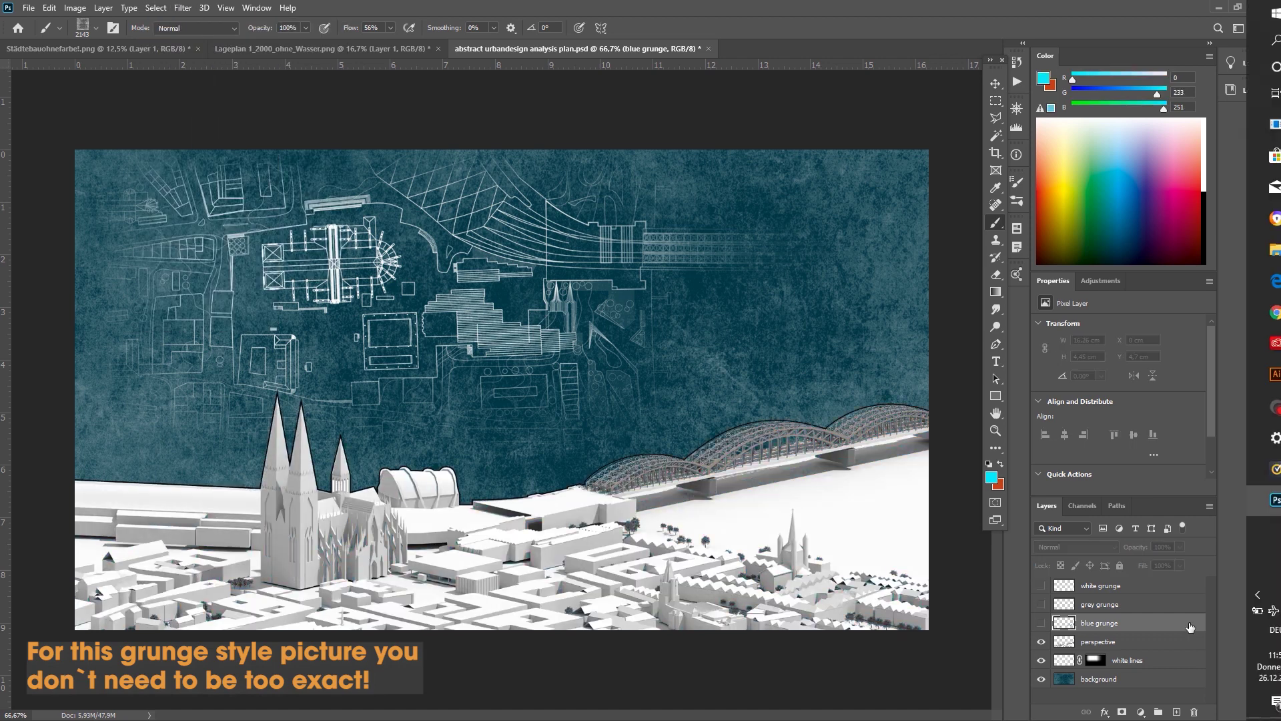
# Start another Color Range selection on the perspective image and toggle the perspective layer's visibility to check the grunge layers
pyautogui.click(156, 8)
pyautogui.click(175, 136)
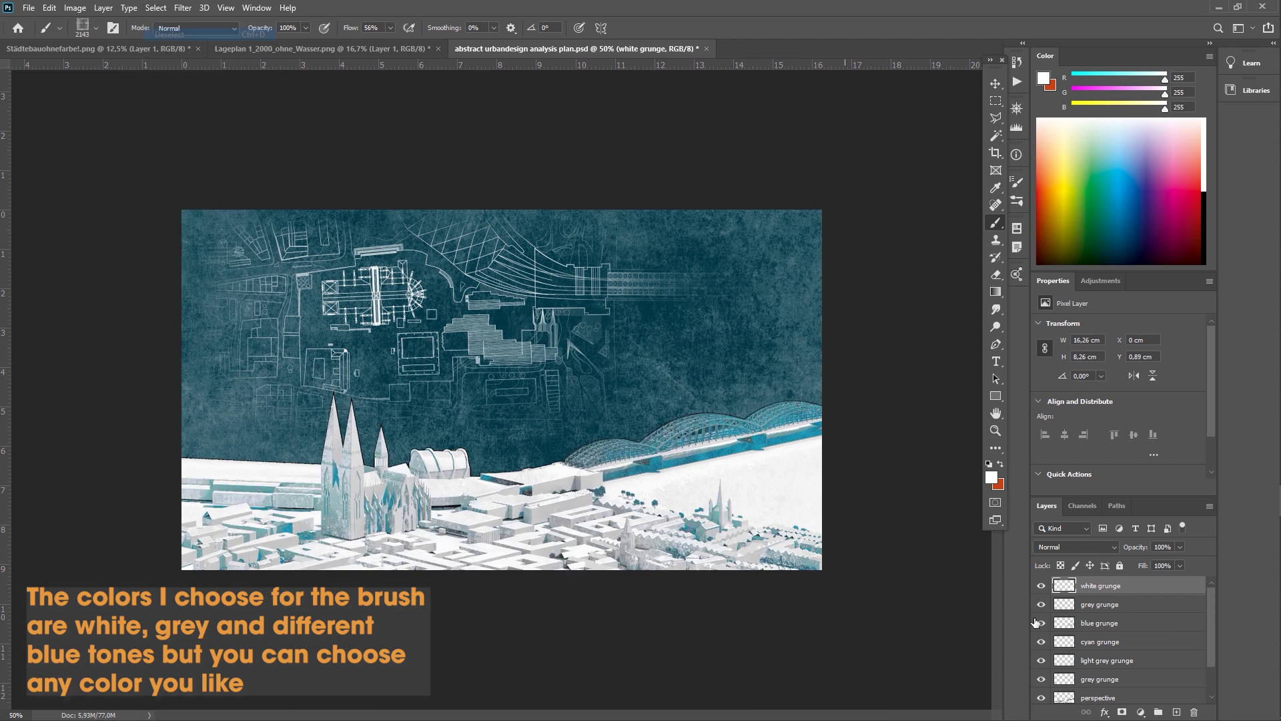
pyautogui.scroll(-1, 1120, 641)
pyautogui.click(1041, 660)
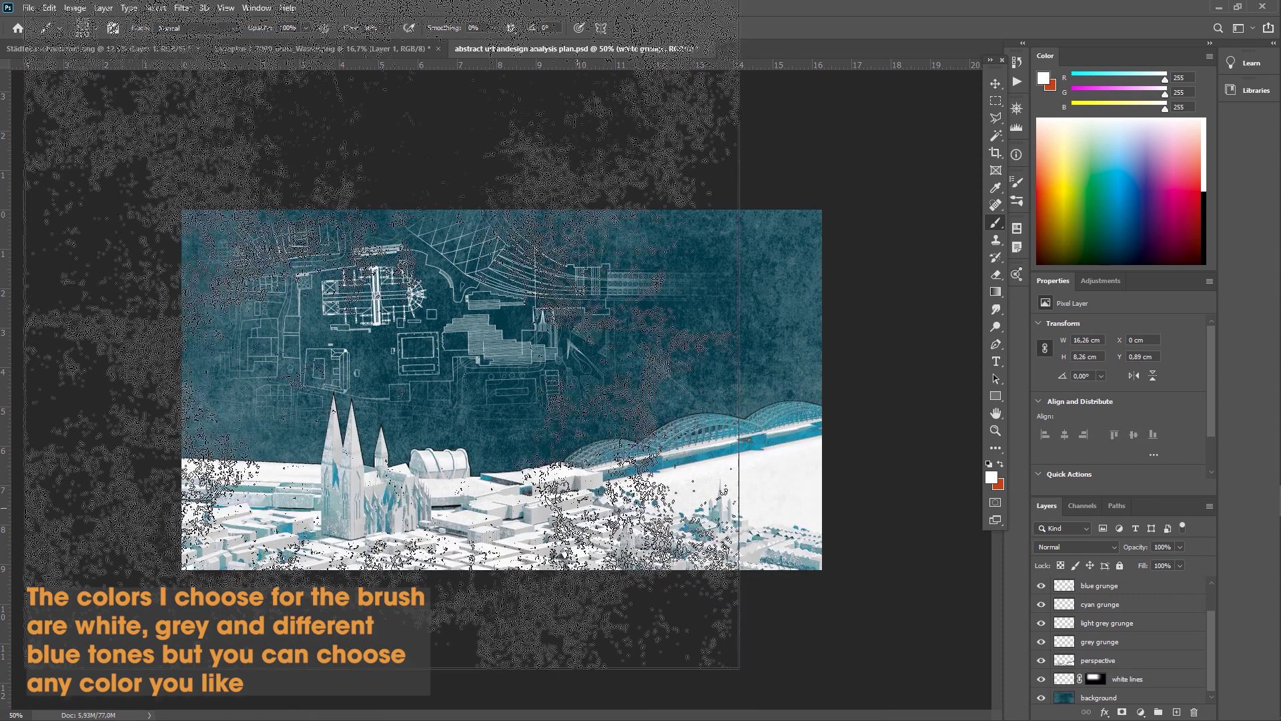
# Select the bright white areas of the perspective layer with Color Range, adding samples from its roofs and the river
pyautogui.click(156, 8)
pyautogui.click(175, 136)
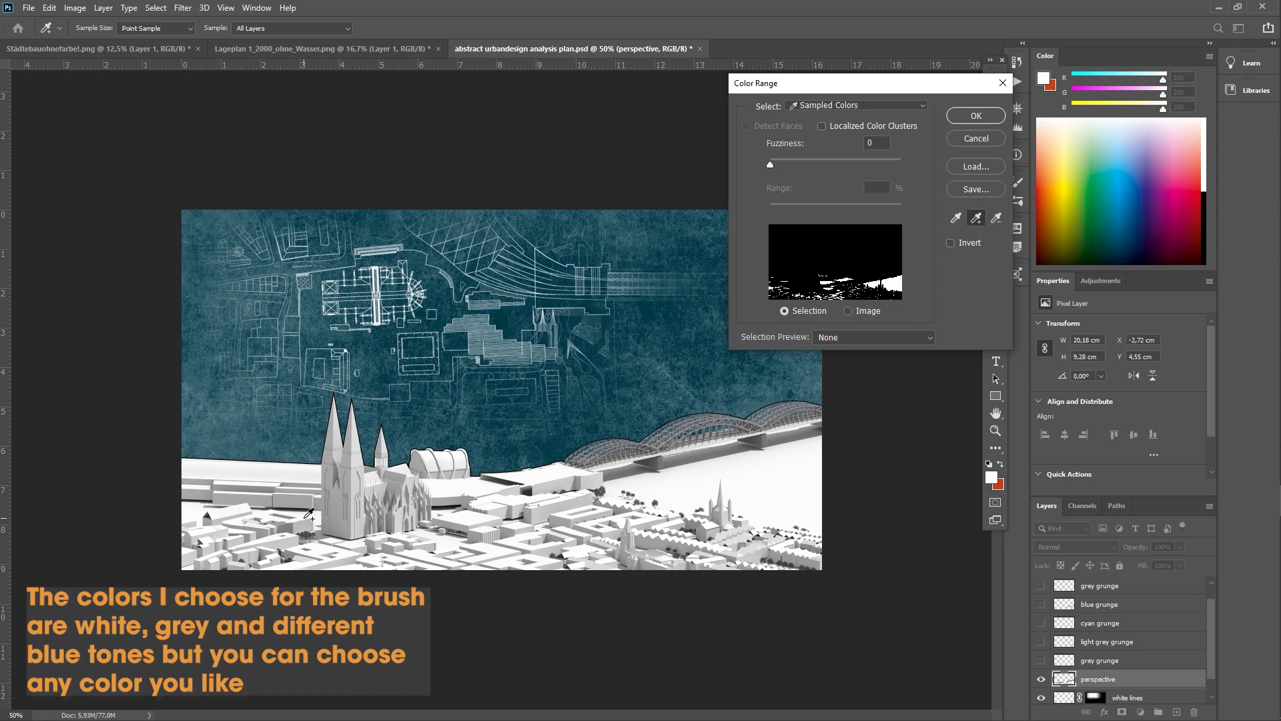
pyautogui.click(975, 117)
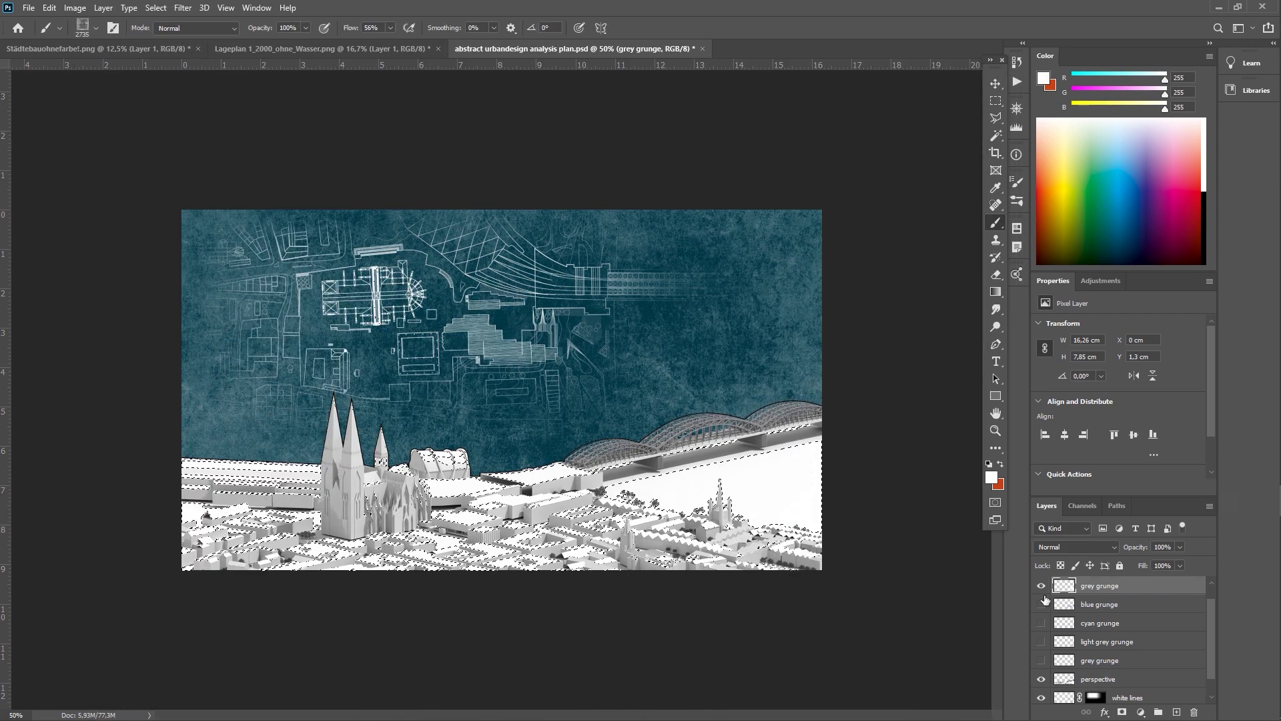
# Clear the selection, hide the perspective layer and show the blue, cyan and grey grunge layers to check the combined effect
pyautogui.click(156, 8)
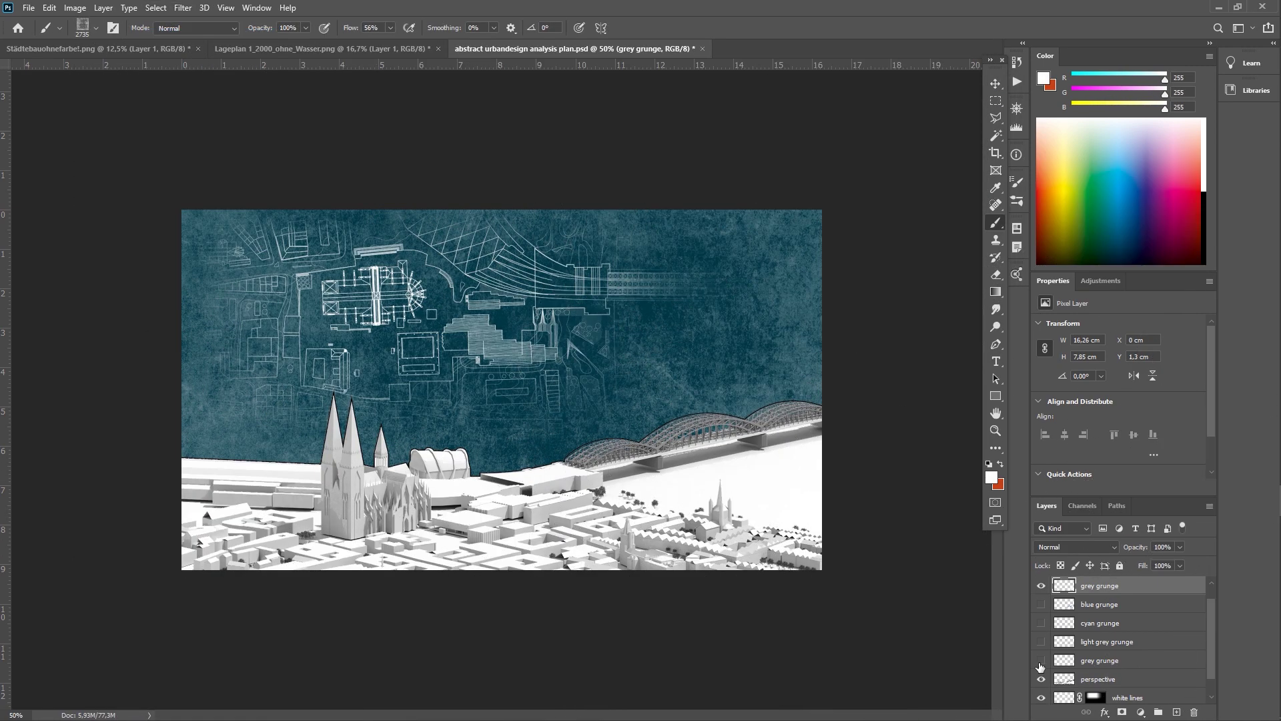
pyautogui.click(1041, 680)
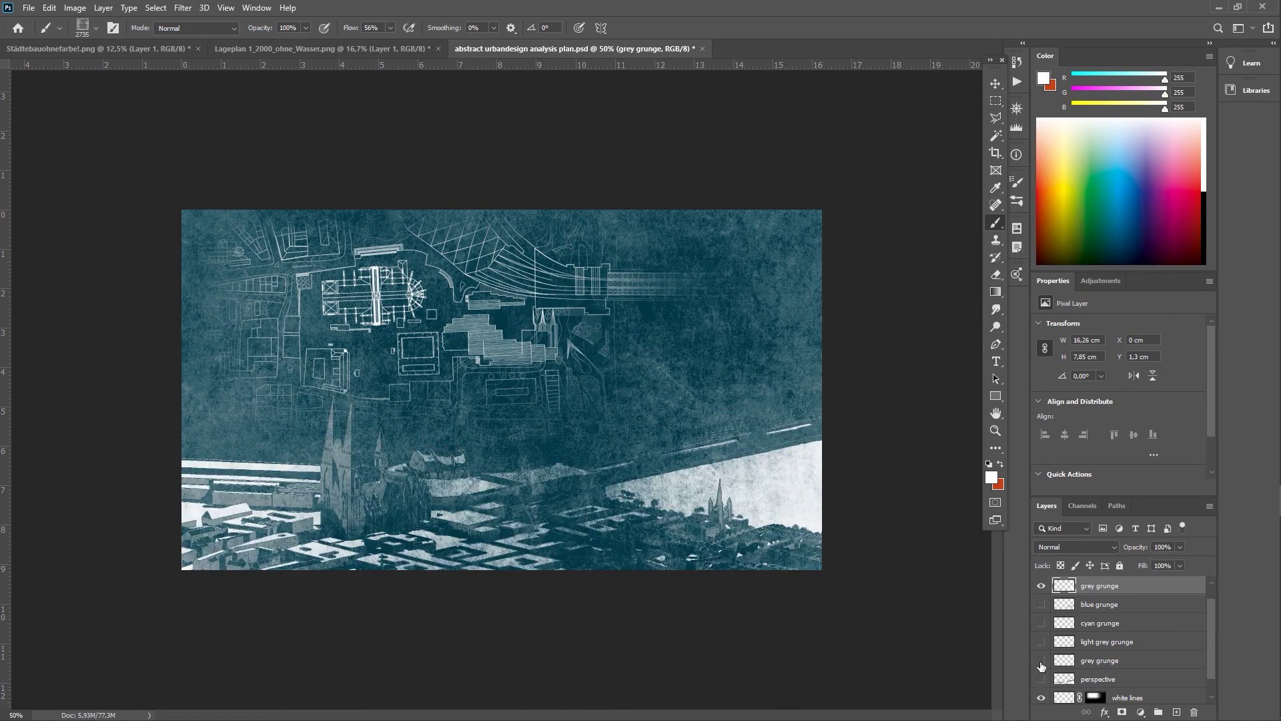
pyautogui.moveTo(1041, 662); pyautogui.dragTo(1042, 605)
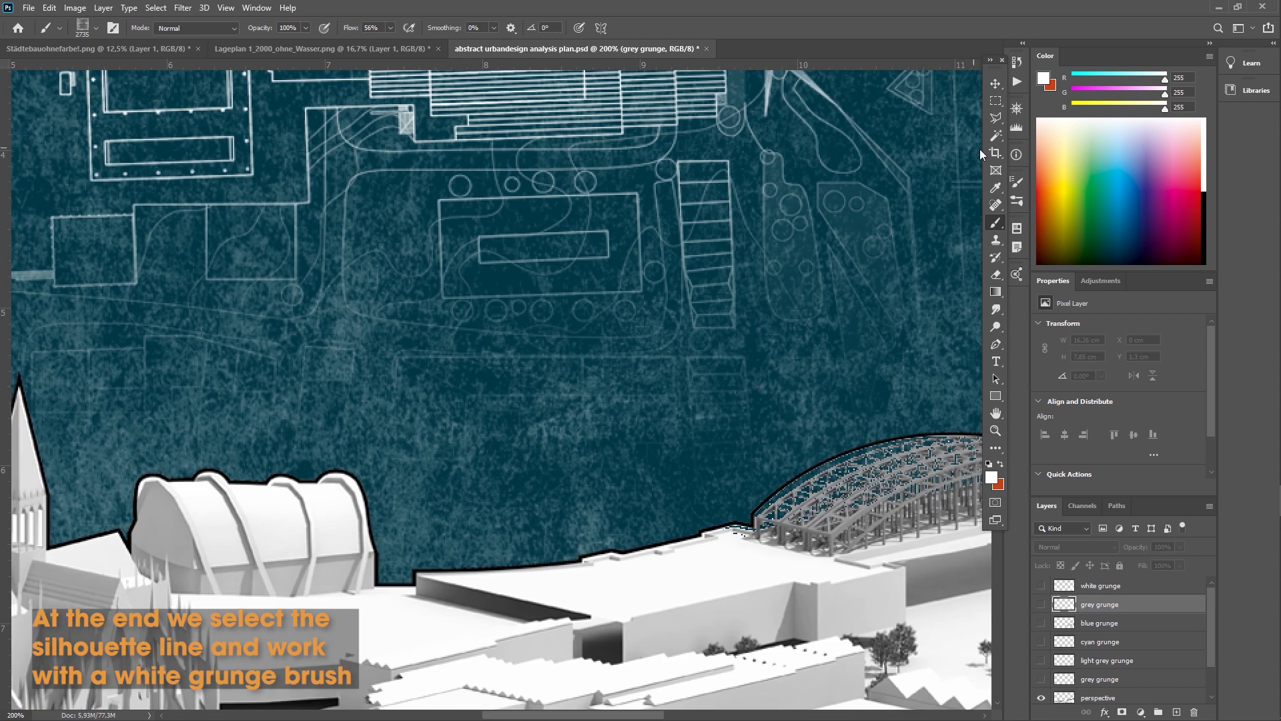
# Select the black silhouette line along the skyline of the perspective with Color Range, adding samples along the outline
pyautogui.click(156, 8)
pyautogui.click(190, 138)
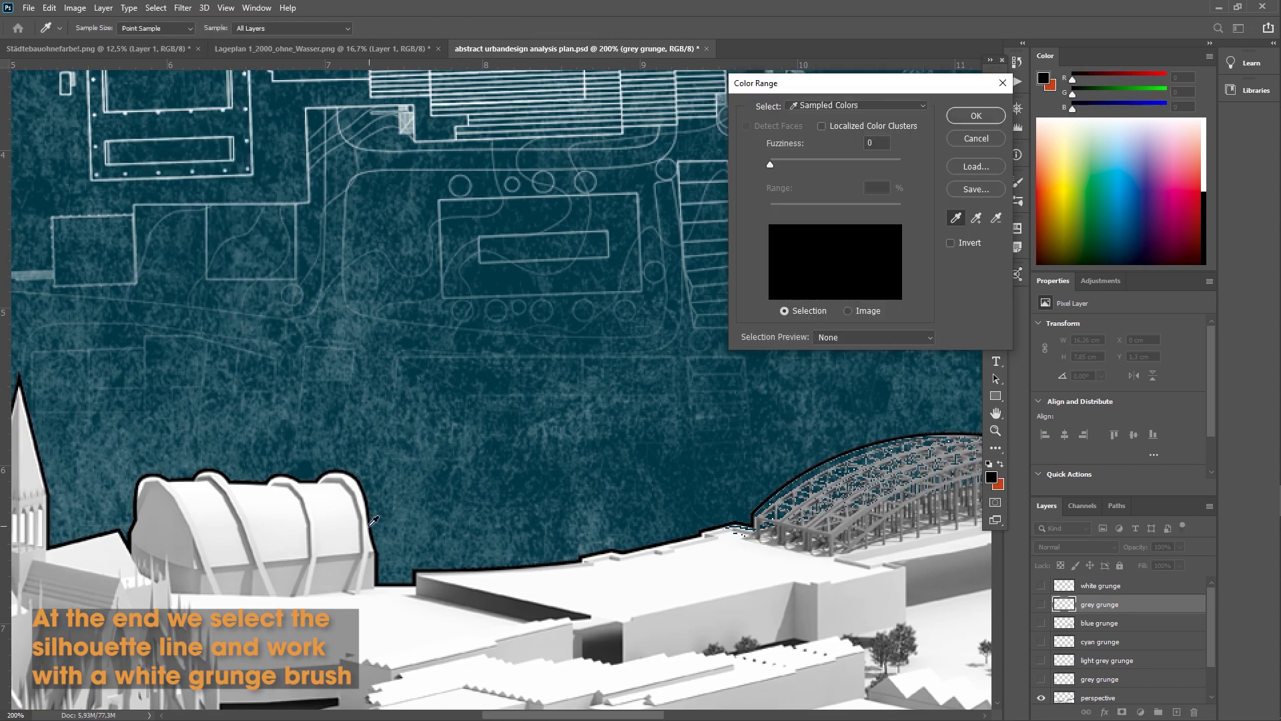
pyautogui.click(976, 217)
pyautogui.hotkey('ctrl', '+')
pyautogui.hotkey('ctrl', '+')
pyautogui.scroll(-3, 489, 486)
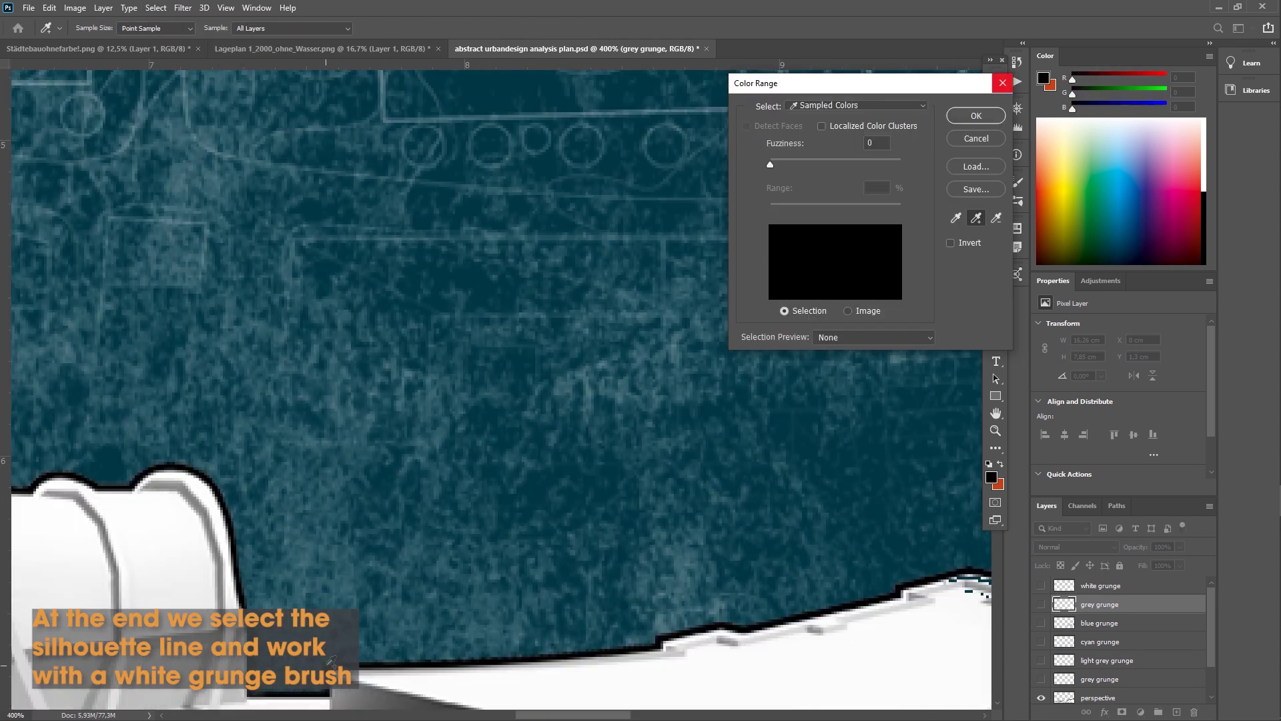
pyautogui.press('Return')
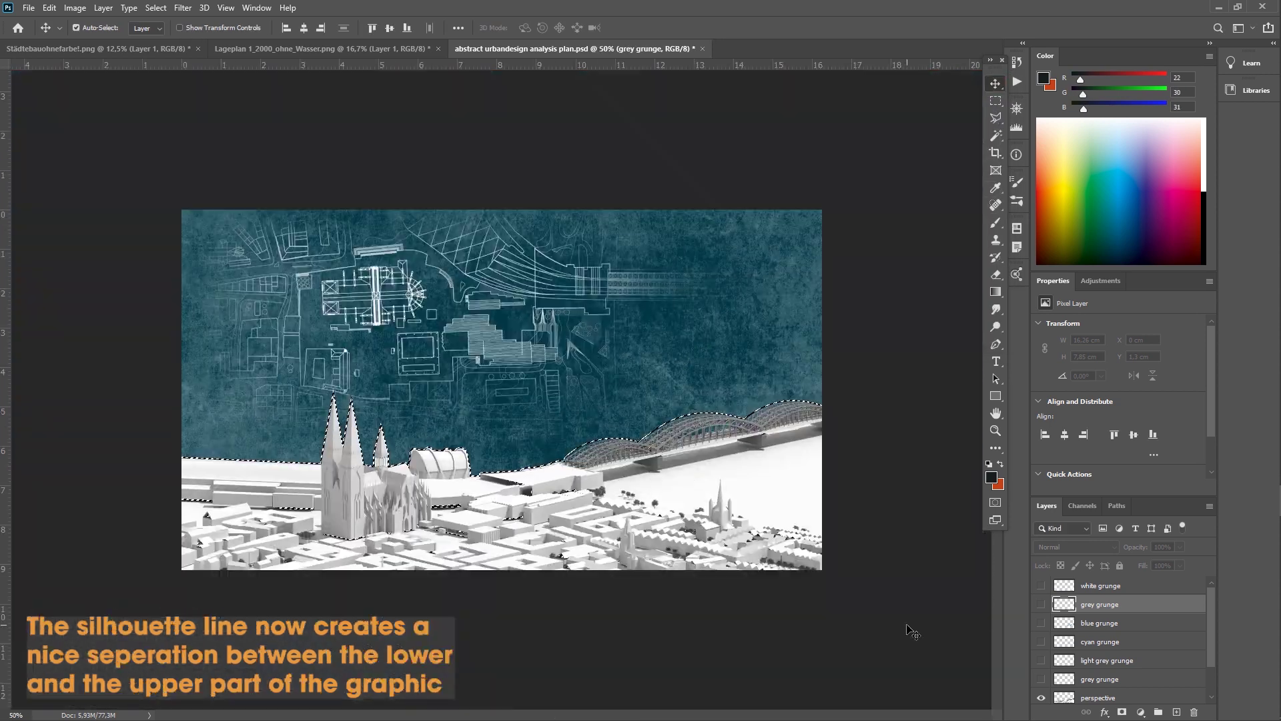
# Paint the selected silhouette line on the "white grunge" layer with the grunge brush in white (RGB 255, 255, 255) and clear the selection
pyautogui.click(1065, 585)
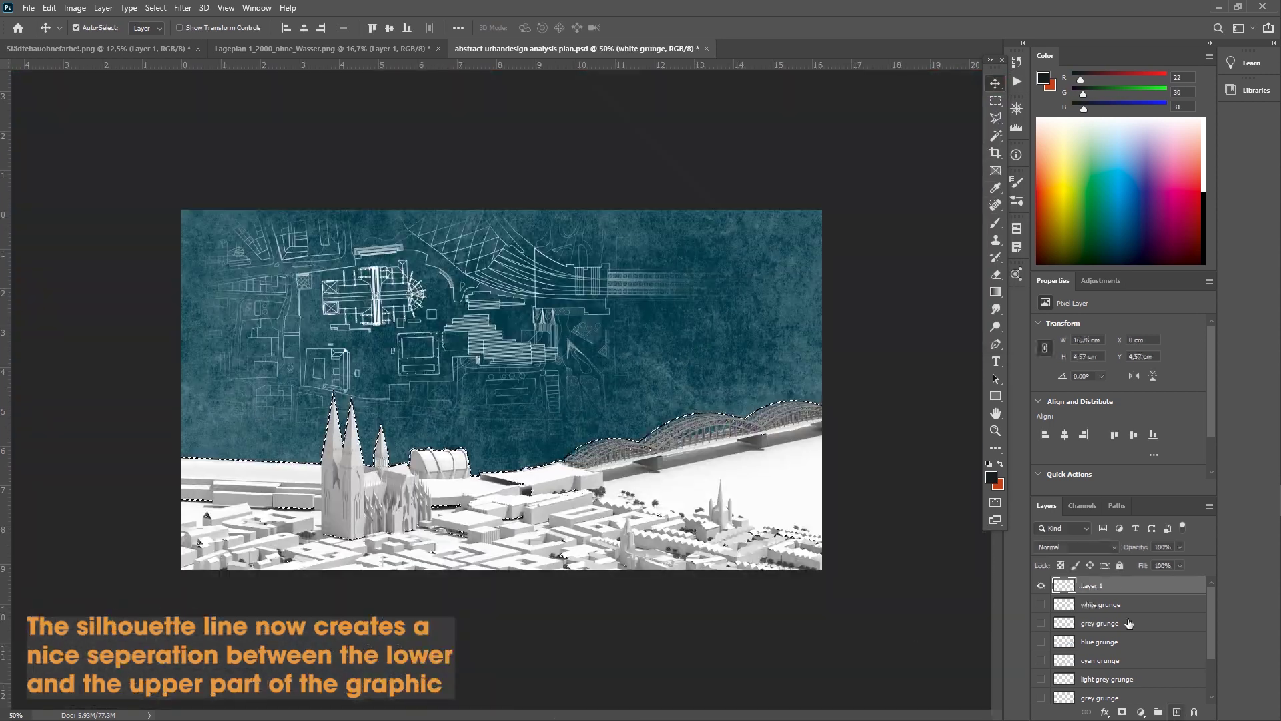
pyautogui.click(1040, 586)
pyautogui.press('b')
pyautogui.keyDown('alt'); pyautogui.click(520, 504); pyautogui.keyUp('alt')
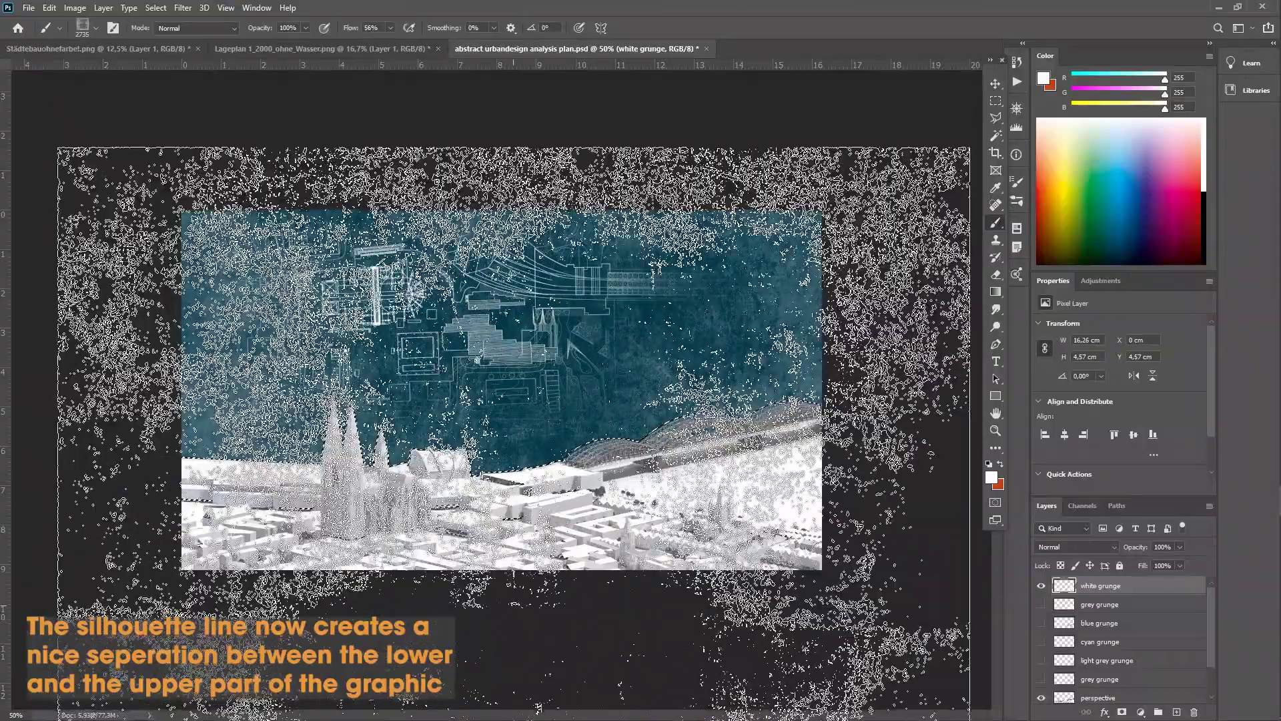
pyautogui.click(473, 590)
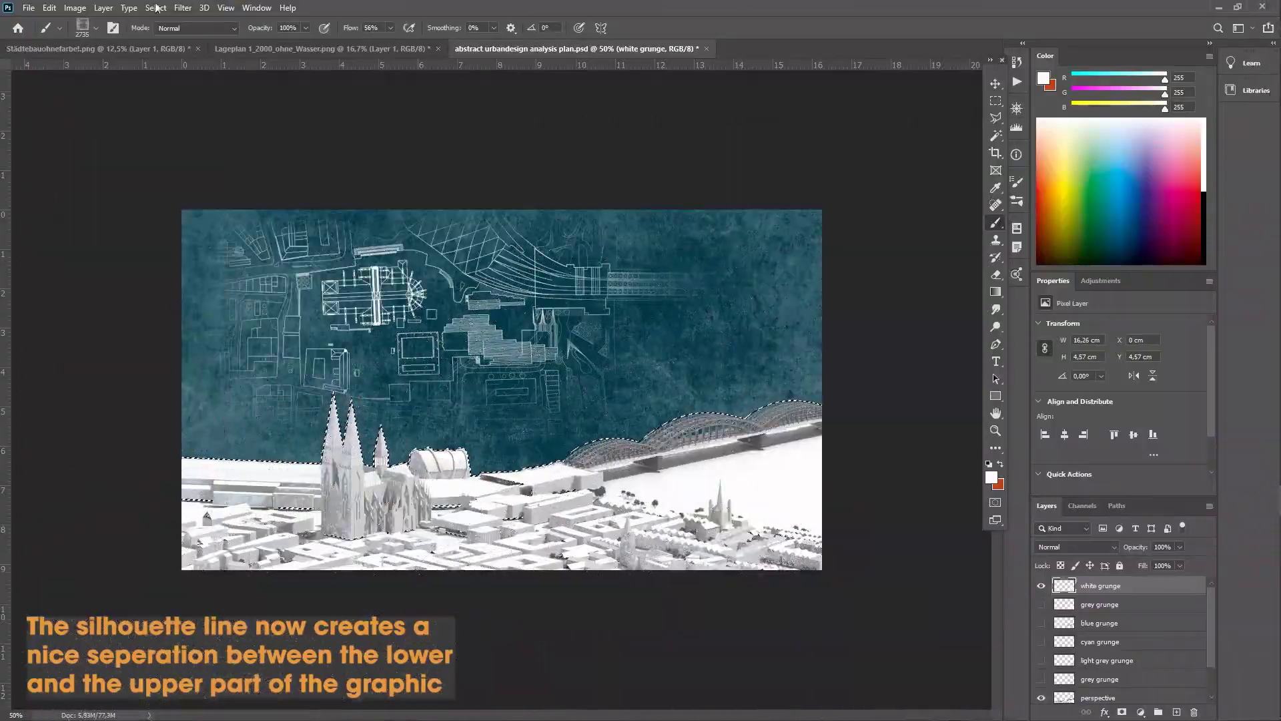
pyautogui.click(155, 8)
pyautogui.click(171, 33)
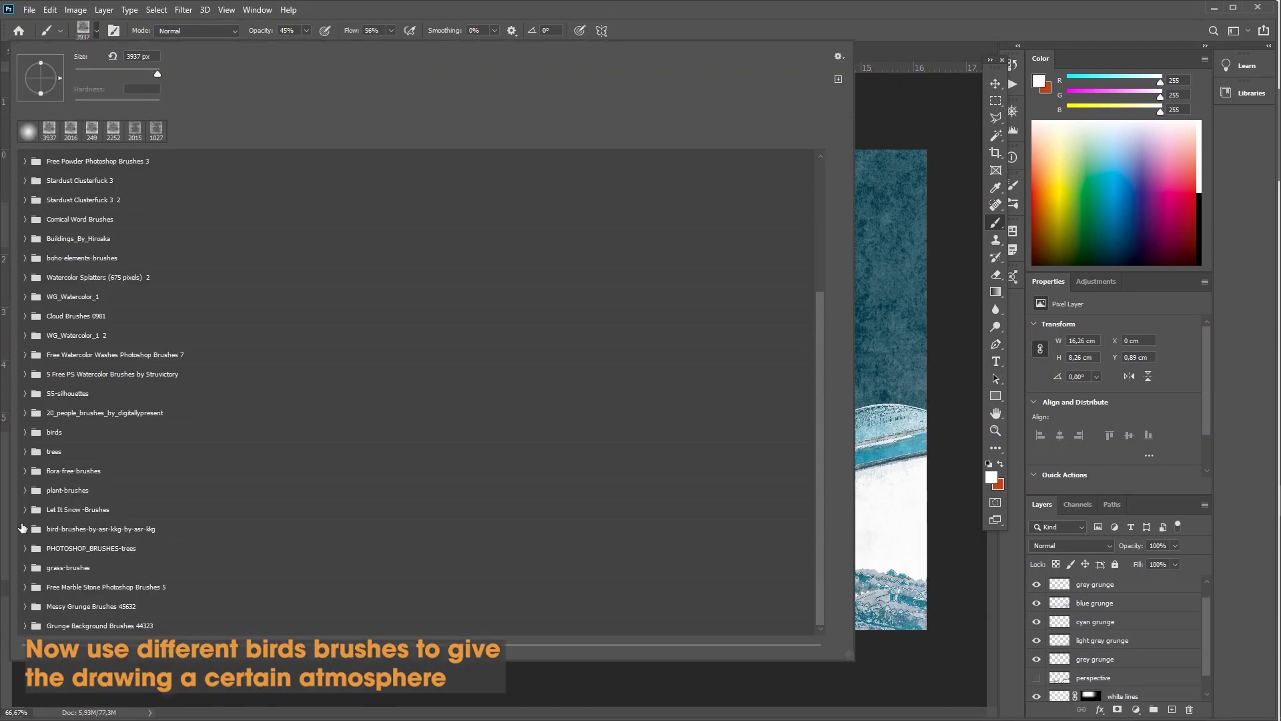
# Choose the grouping3 brush from the SS-birds-flying set and stamp a small flock beside the cathedral on a new layer named "birds"
pyautogui.click(26, 432)
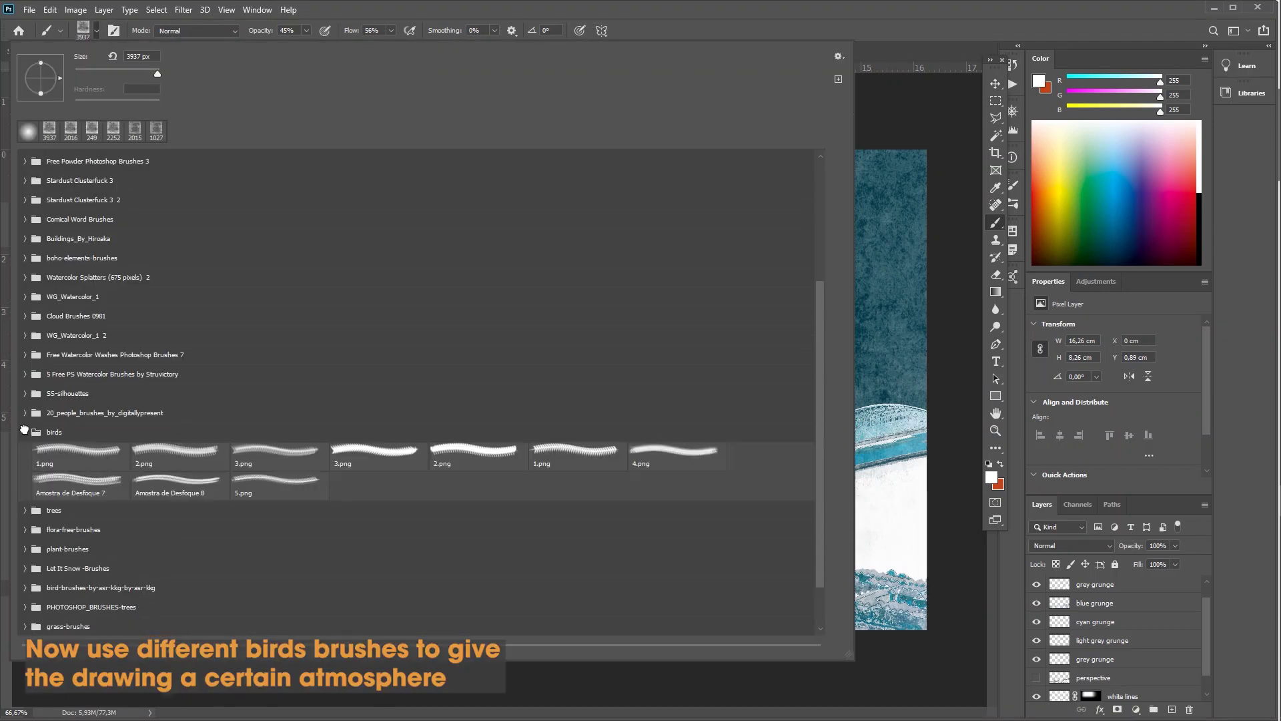
pyautogui.click(26, 432)
pyautogui.scroll(5, 63, 247)
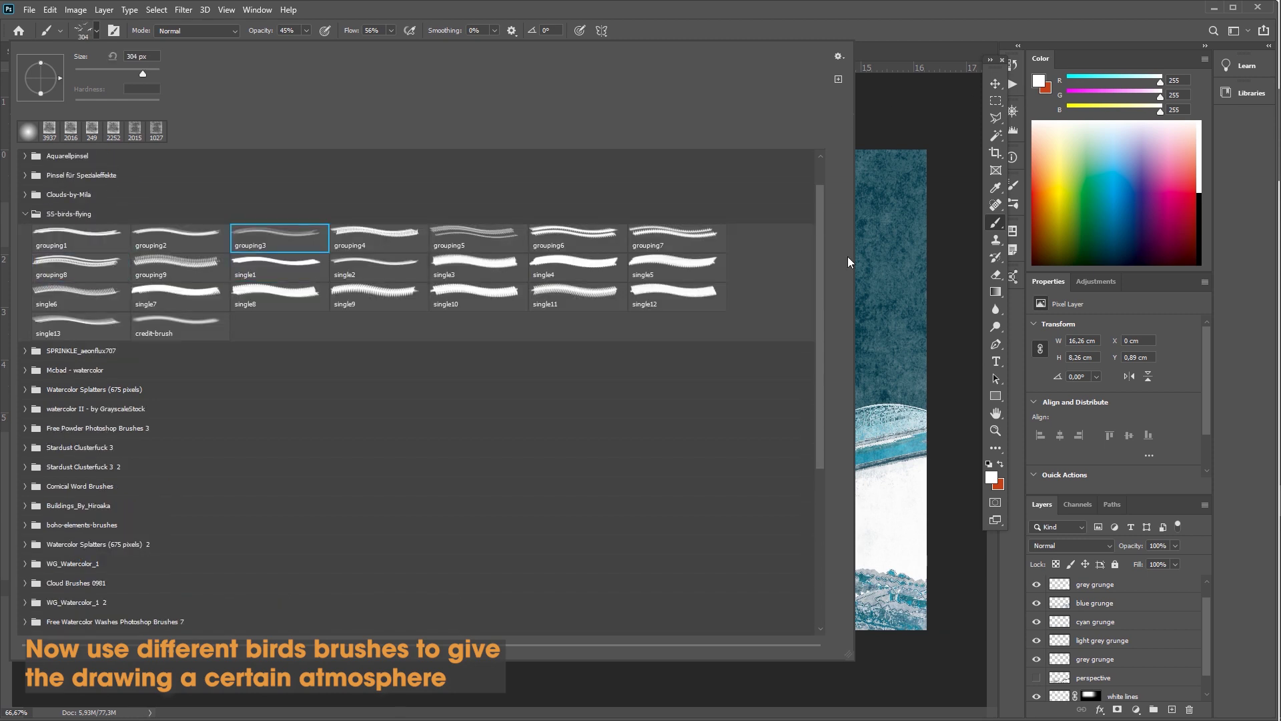
pyautogui.press('Return')
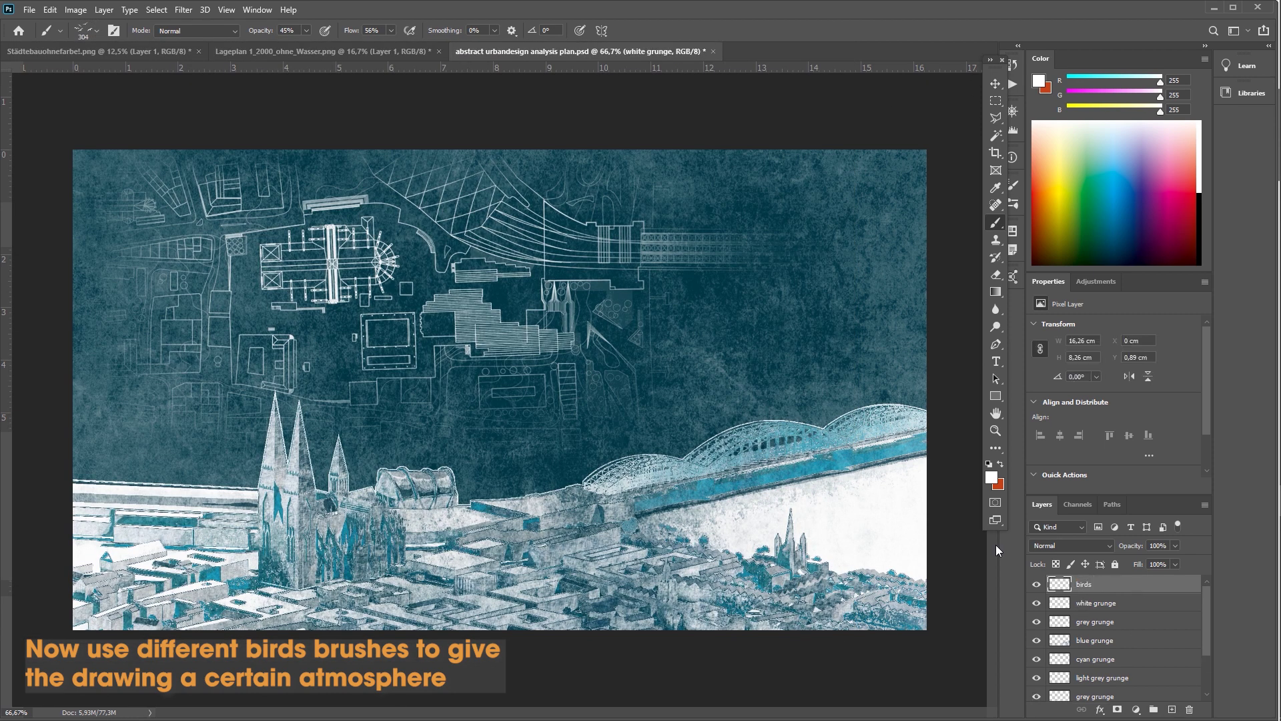
pyautogui.moveTo(414, 389); pyautogui.dragTo(403, 390)
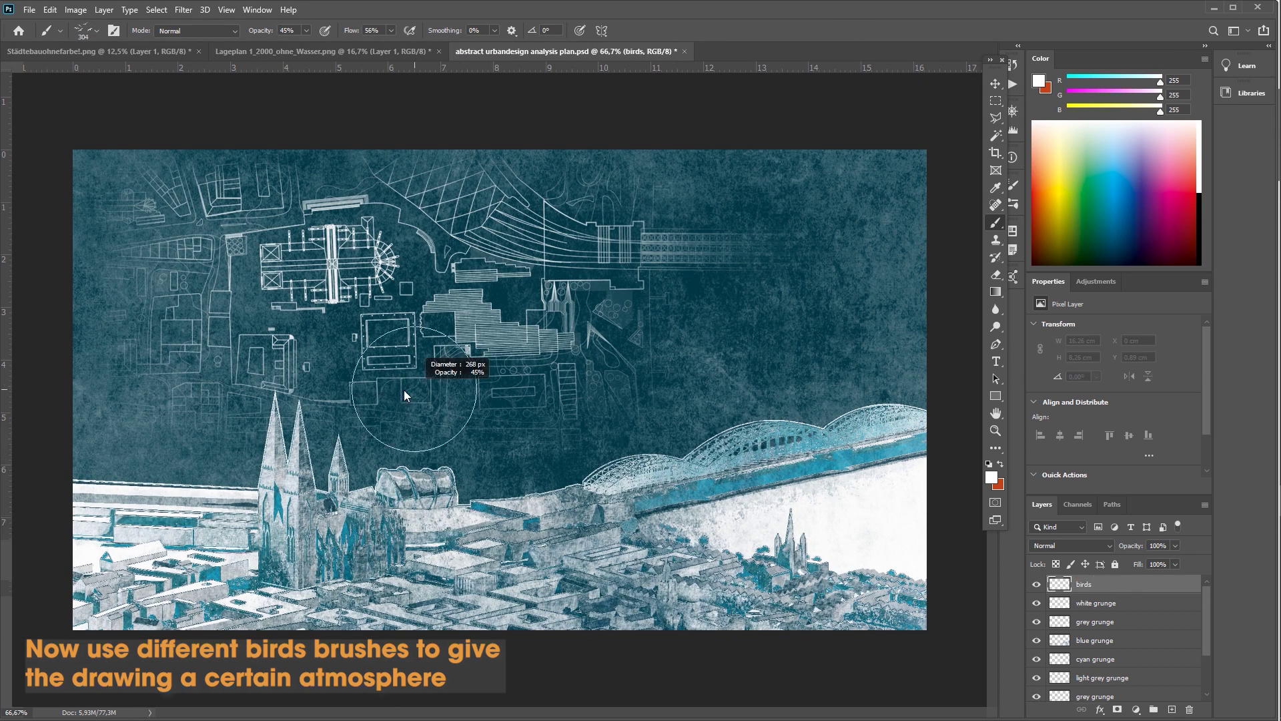
# Switch to the grouping2 bird brush and stamp small flocks near the cathedral spires and above the far end of the bridge at reduced sizes
pyautogui.click(98, 30)
pyautogui.click(180, 240)
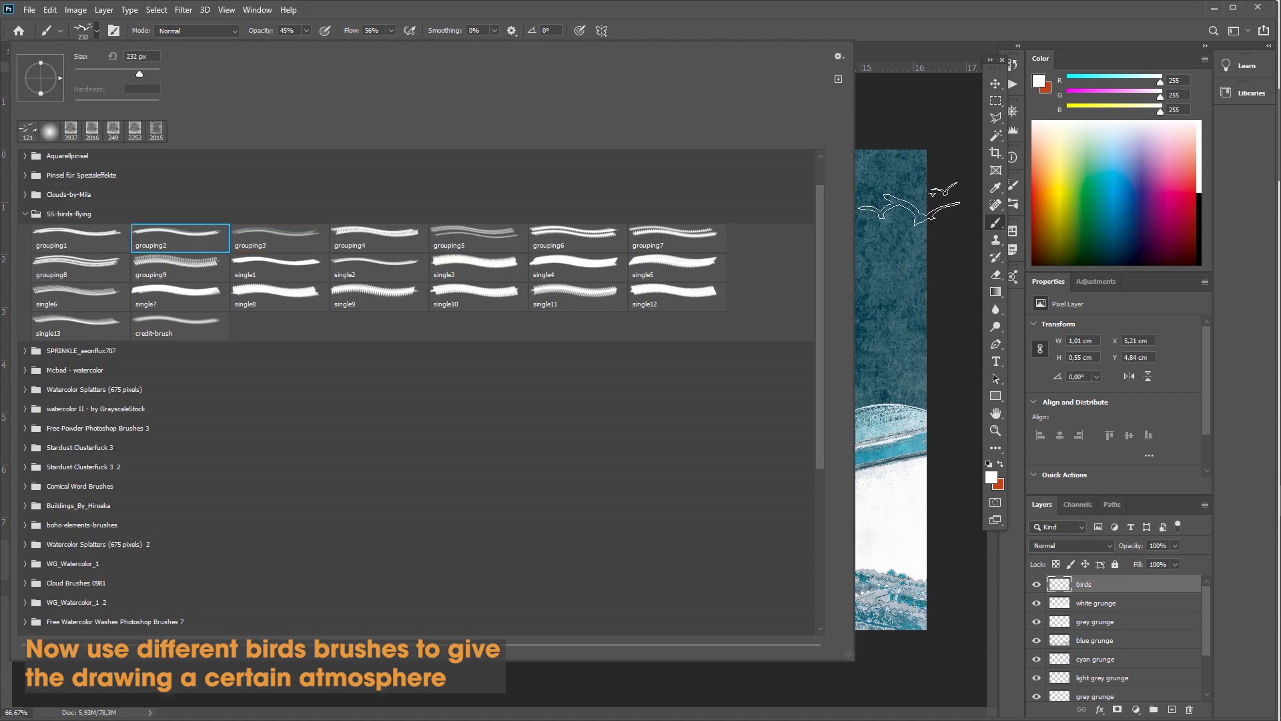
pyautogui.click(908, 209)
pyautogui.moveTo(222, 433); pyautogui.dragTo(189, 434)
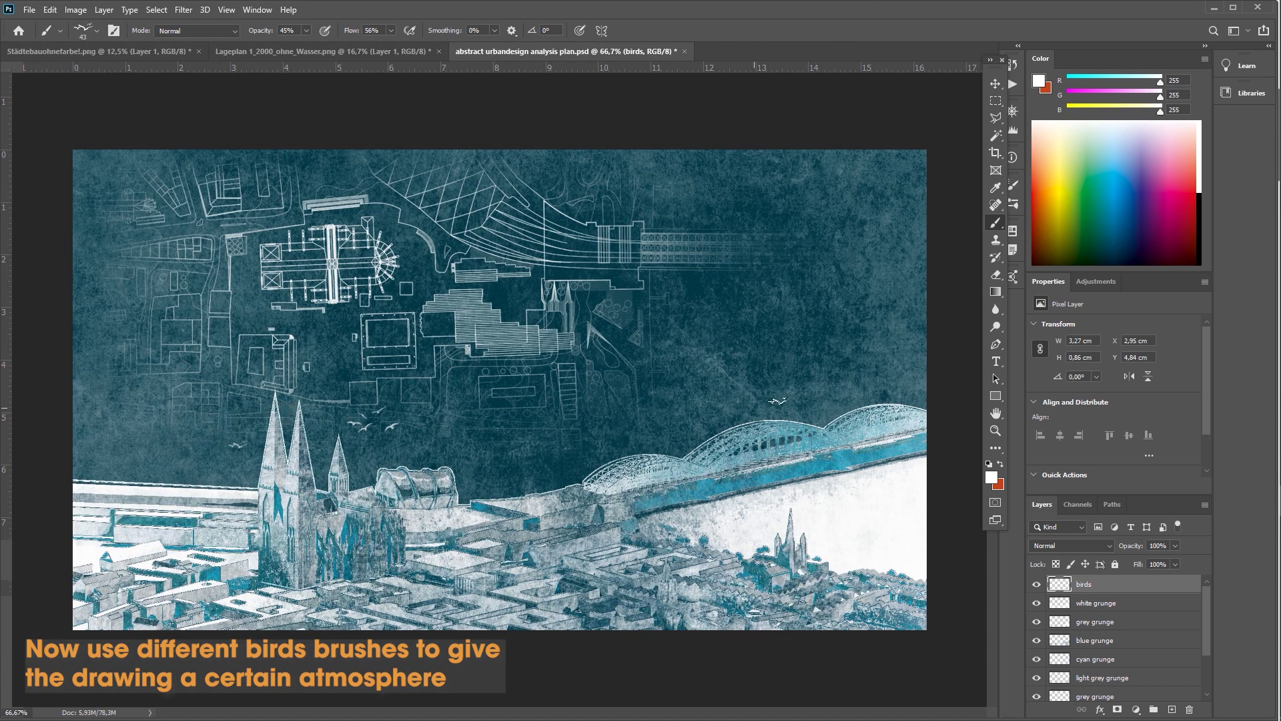
pyautogui.keyDown('alt'); pyautogui.rightClick(881, 386); pyautogui.keyUp('alt')
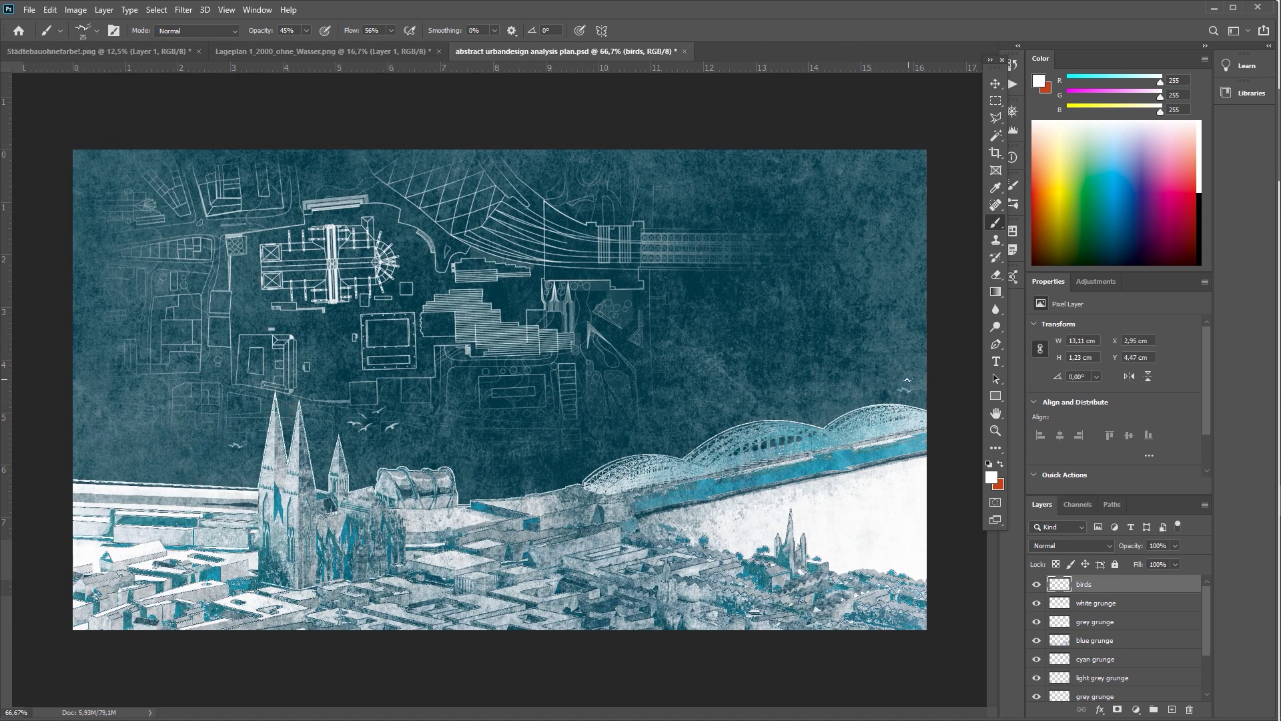
# Pick another bird brush, adjust its size and stamp a larger white flock around the cathedral's spires
pyautogui.click(97, 30)
pyautogui.scroll(-10, 400, 400)
pyautogui.doubleClick(81, 553)
pyautogui.keyDown('alt'); pyautogui.rightClick(325, 316); pyautogui.keyUp('alt')
pyautogui.keyDown('alt'); pyautogui.rightClick(463, 435); pyautogui.keyUp('alt')
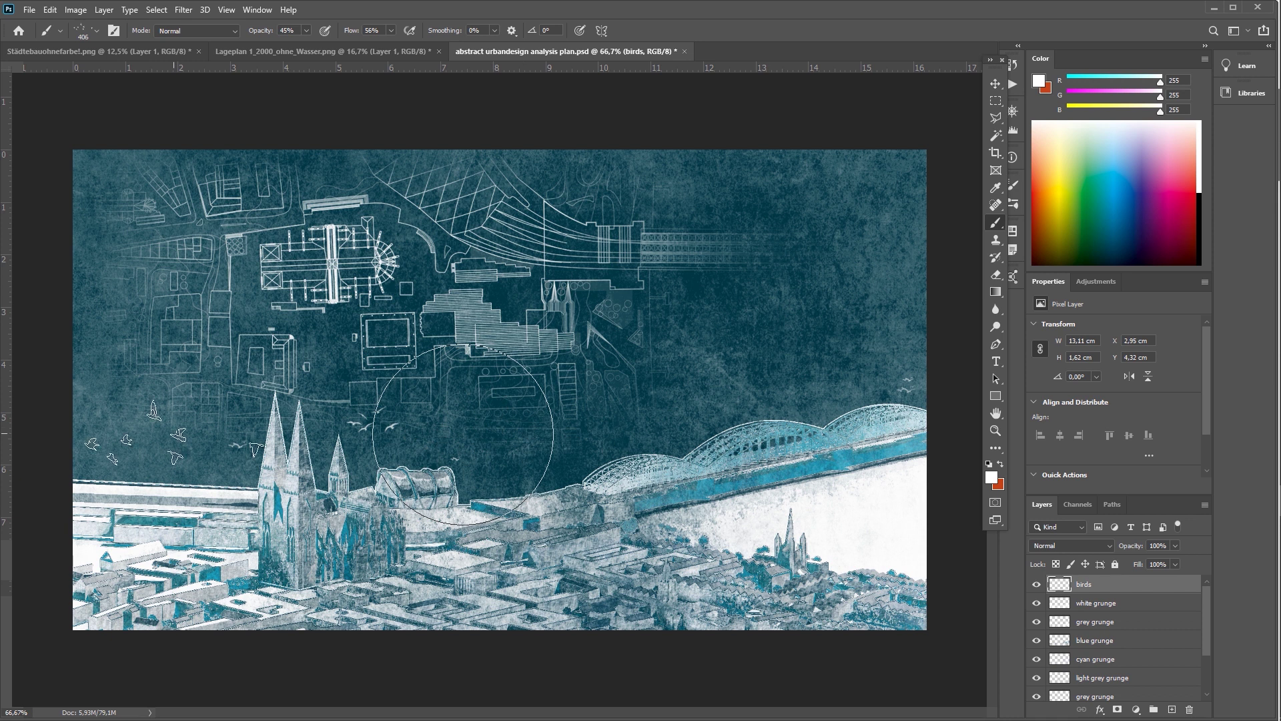
pyautogui.keyDown('alt'); pyautogui.rightClick(200, 435); pyautogui.keyUp('alt')
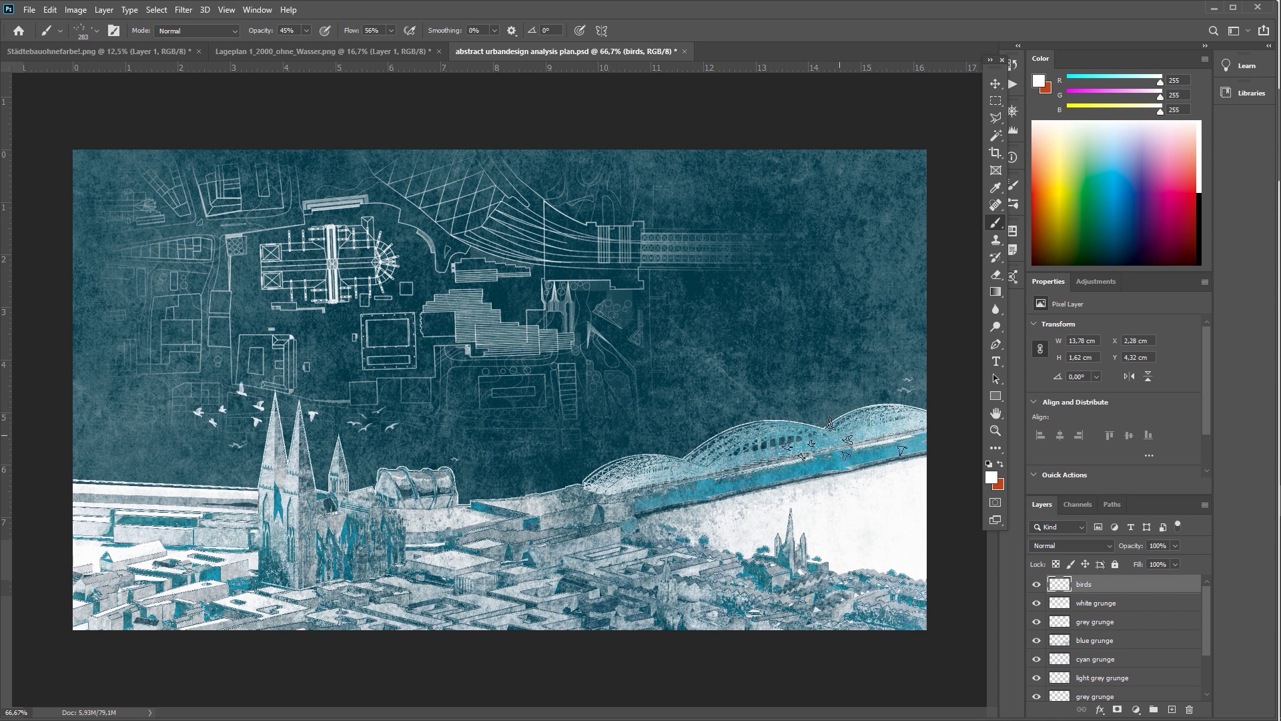
pyautogui.keyDown('alt'); pyautogui.rightClick(760, 262); pyautogui.keyUp('alt')
# Scale the "white lines" site plan layer to 83.44% and move it to about X 960 px, Y 638 px
pyautogui.click(995, 87)
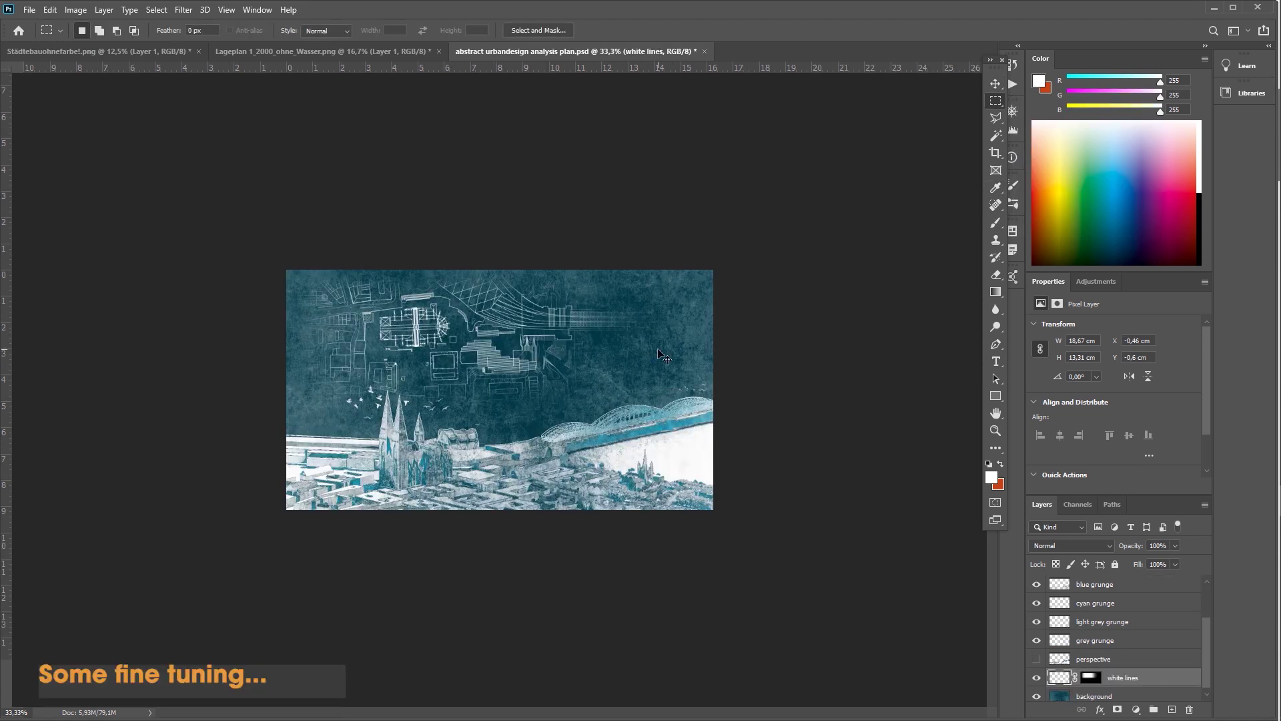
pyautogui.hotkey('ctrl', 't')
pyautogui.moveTo(768, 606); pyautogui.dragTo(682, 545)
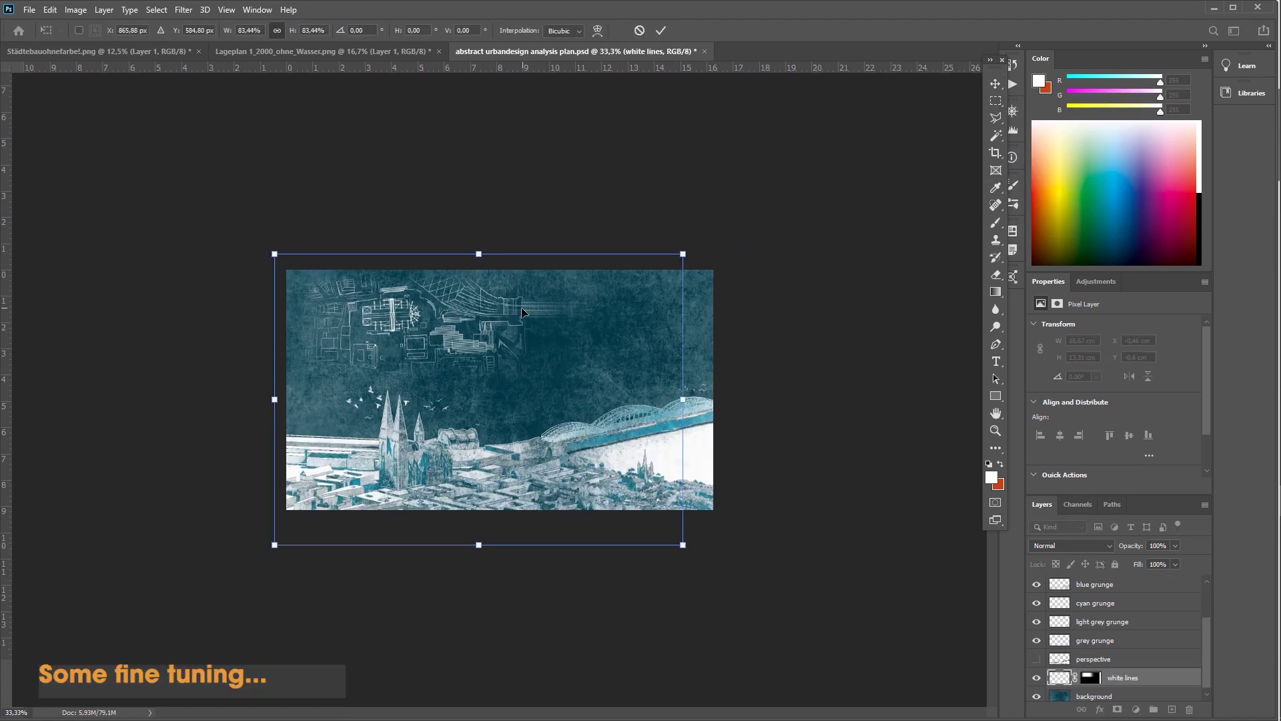
pyautogui.moveTo(522, 312)
pyautogui.mouseDown()
pyautogui.moveTo(543, 326)
pyautogui.moveTo(521, 324)
pyautogui.mouseUp()
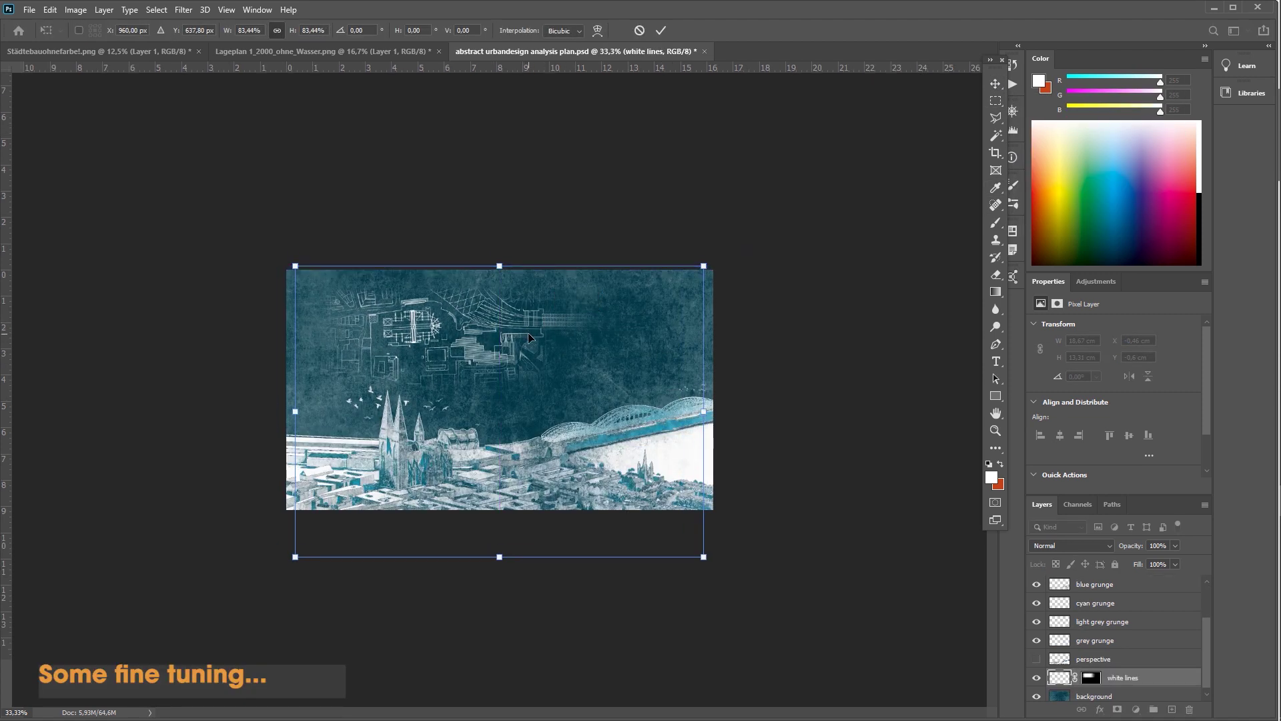
pyautogui.press('Return')
# Redraw the gradient on the "white lines" layer mask from the plan's cathedral outward toward the empty side of the background
pyautogui.click(1091, 677)
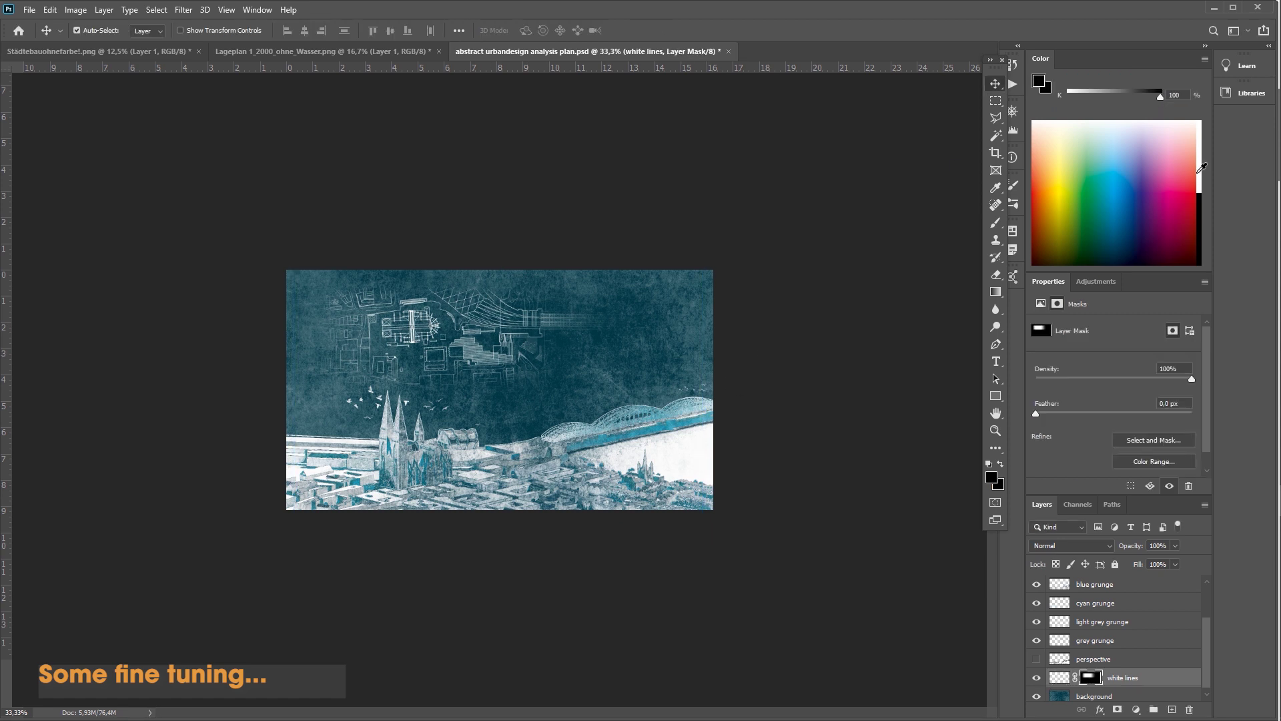
pyautogui.press('g')
pyautogui.press('x')
pyautogui.moveTo(398, 325); pyautogui.dragTo(634, 327)
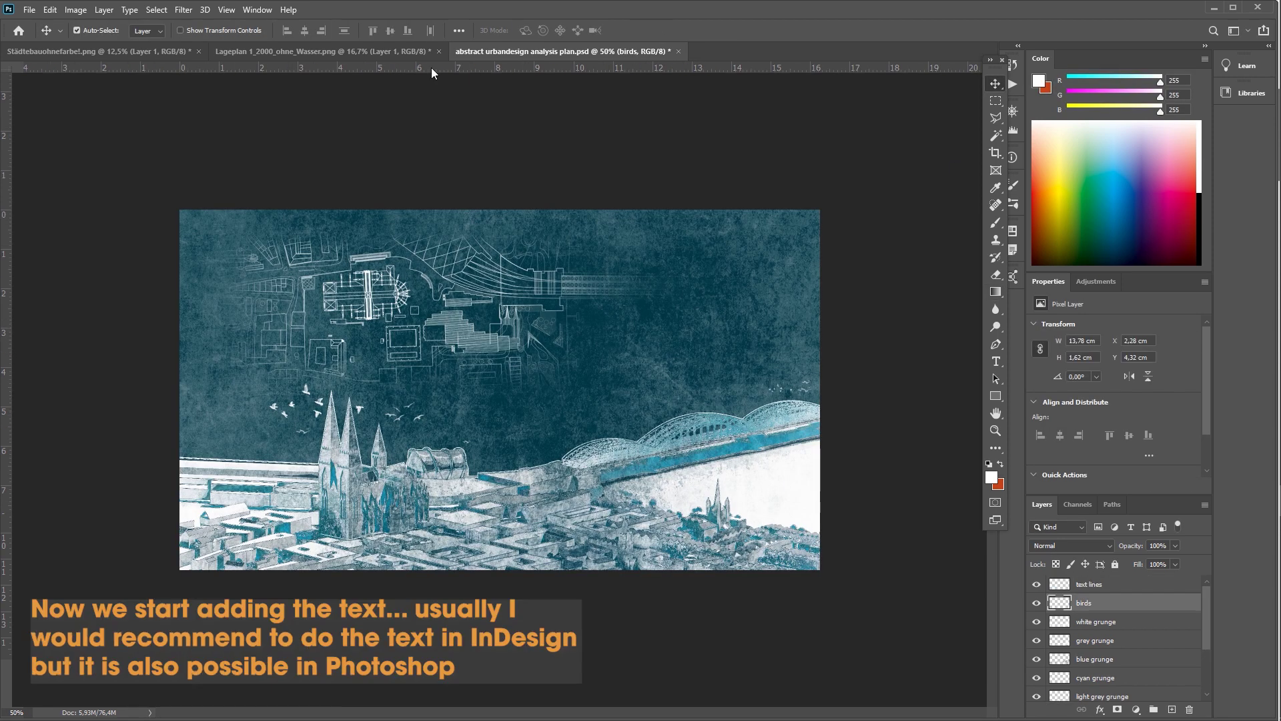
# Place horizontal guides at about 1.3, 2.3, 3.2 and 4 cm and vertical guides at about 12.6 and 14.8 cm
pyautogui.moveTo(434, 68); pyautogui.dragTo(440, 303)
pyautogui.moveTo(444, 68); pyautogui.dragTo(454, 338)
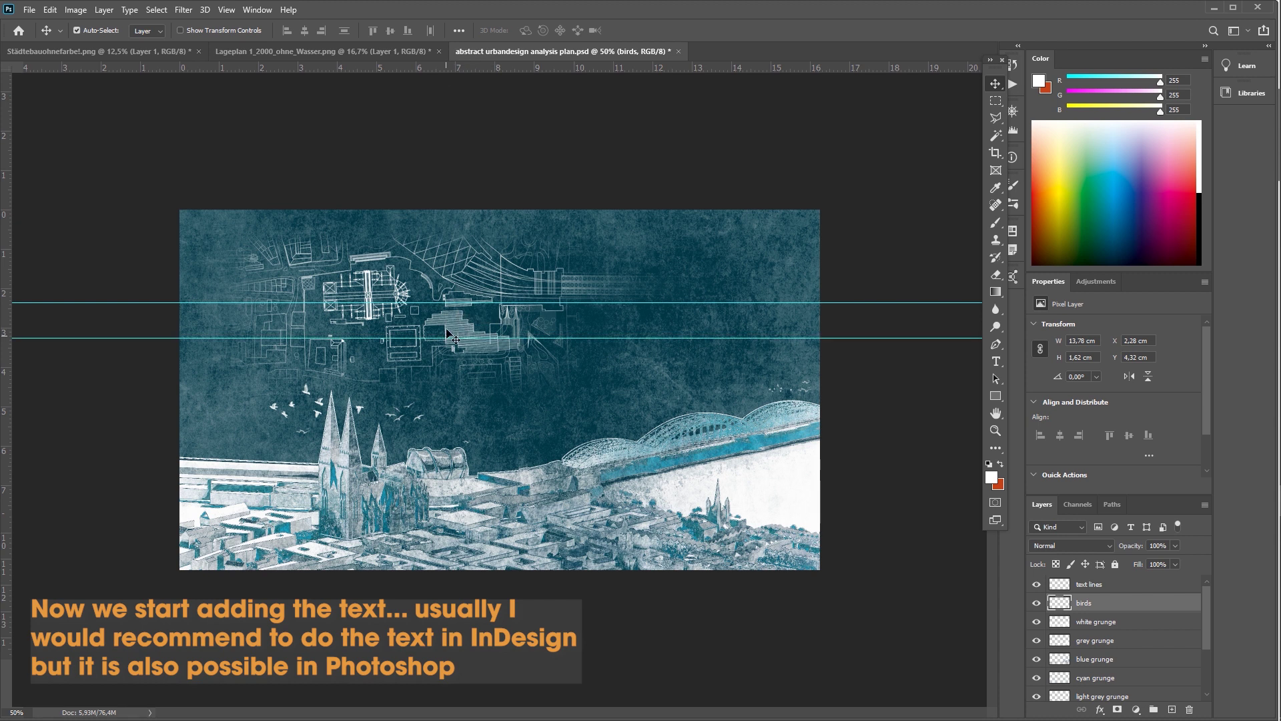
pyautogui.moveTo(441, 69); pyautogui.dragTo(427, 369)
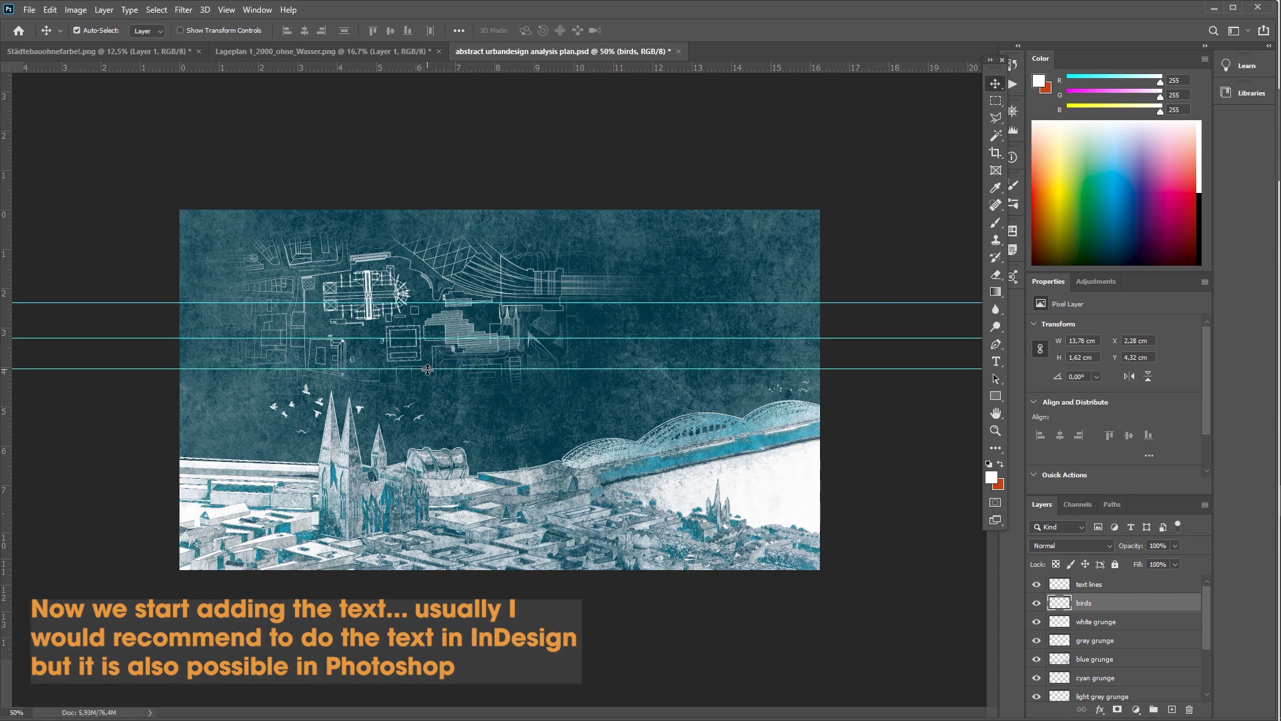
pyautogui.moveTo(434, 69); pyautogui.dragTo(434, 262)
pyautogui.moveTo(6, 314); pyautogui.dragTo(764, 334)
pyautogui.moveTo(6, 314); pyautogui.dragTo(677, 363)
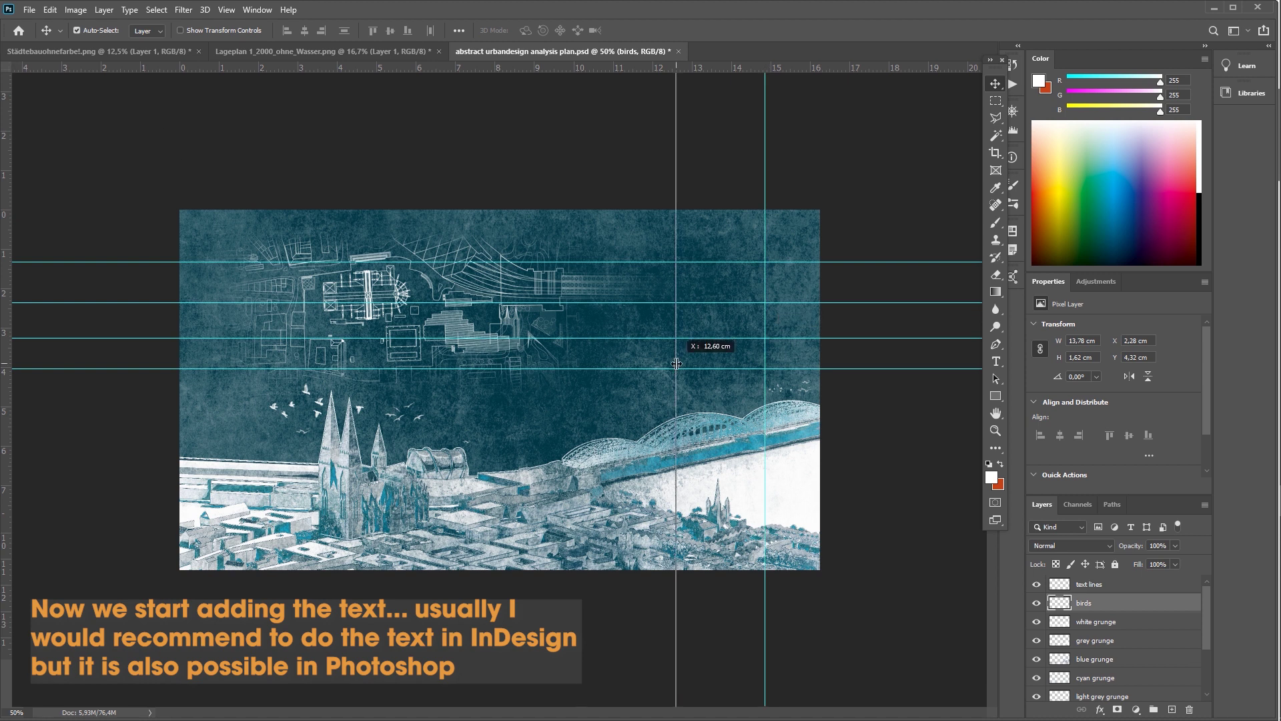
# On the "text lines" layer, paint four thin straight white lines at 100% opacity along the horizontal guides, from the plan's buildings to the outer vertical guide
pyautogui.click(1089, 584)
pyautogui.press('b')
pyautogui.click(90, 30)
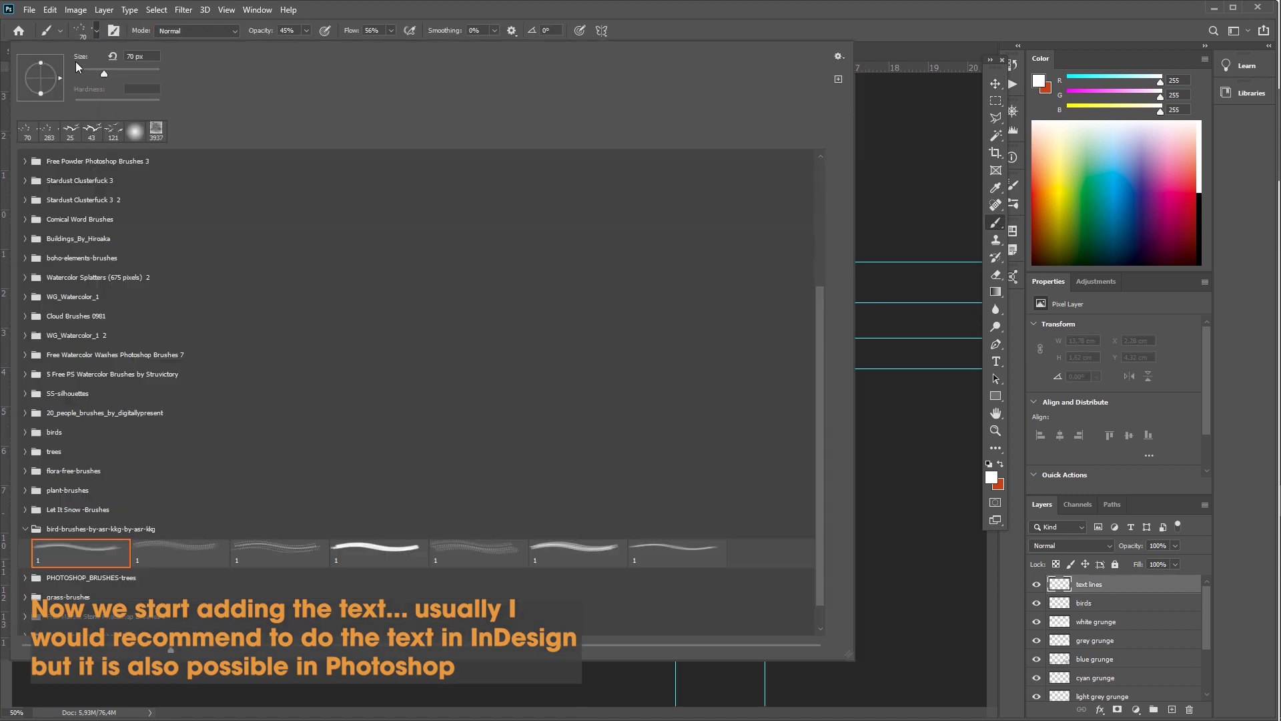
pyautogui.press('Escape')
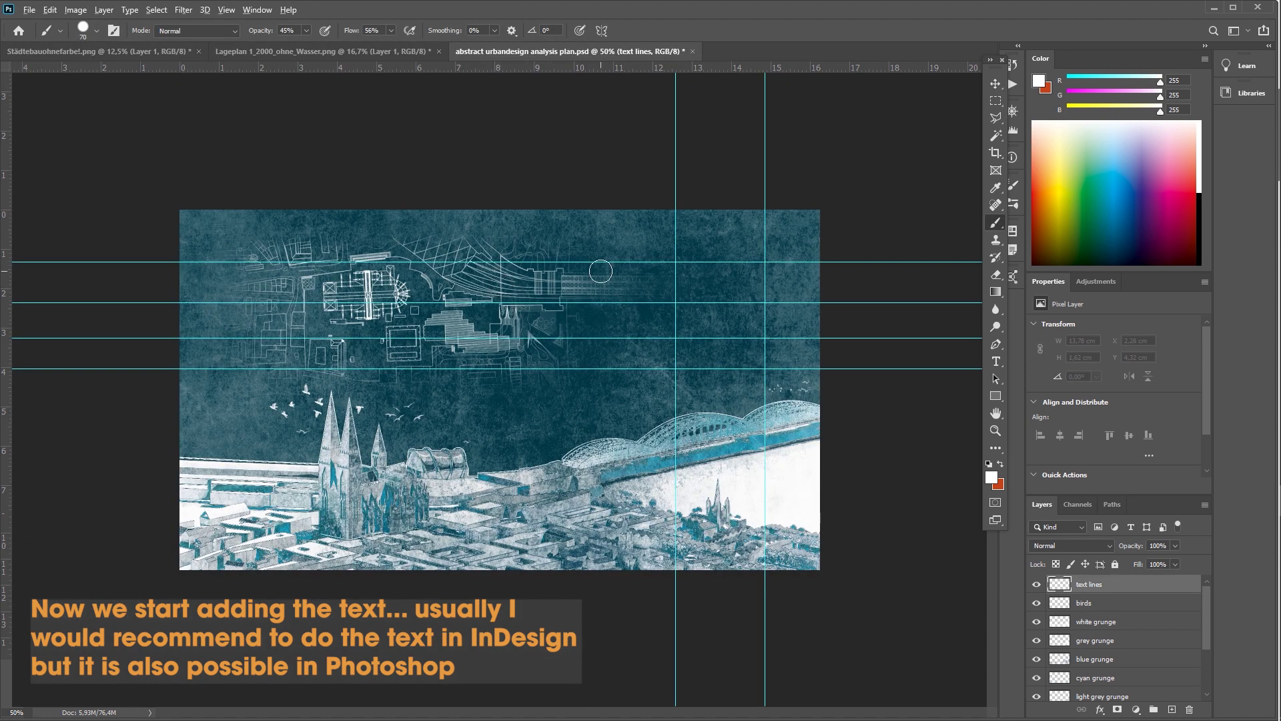
pyautogui.hotkey('ctrl', '+')
pyautogui.hotkey('ctrl', '+')
pyautogui.scroll(2, 645, 261)
pyautogui.click(400, 263)
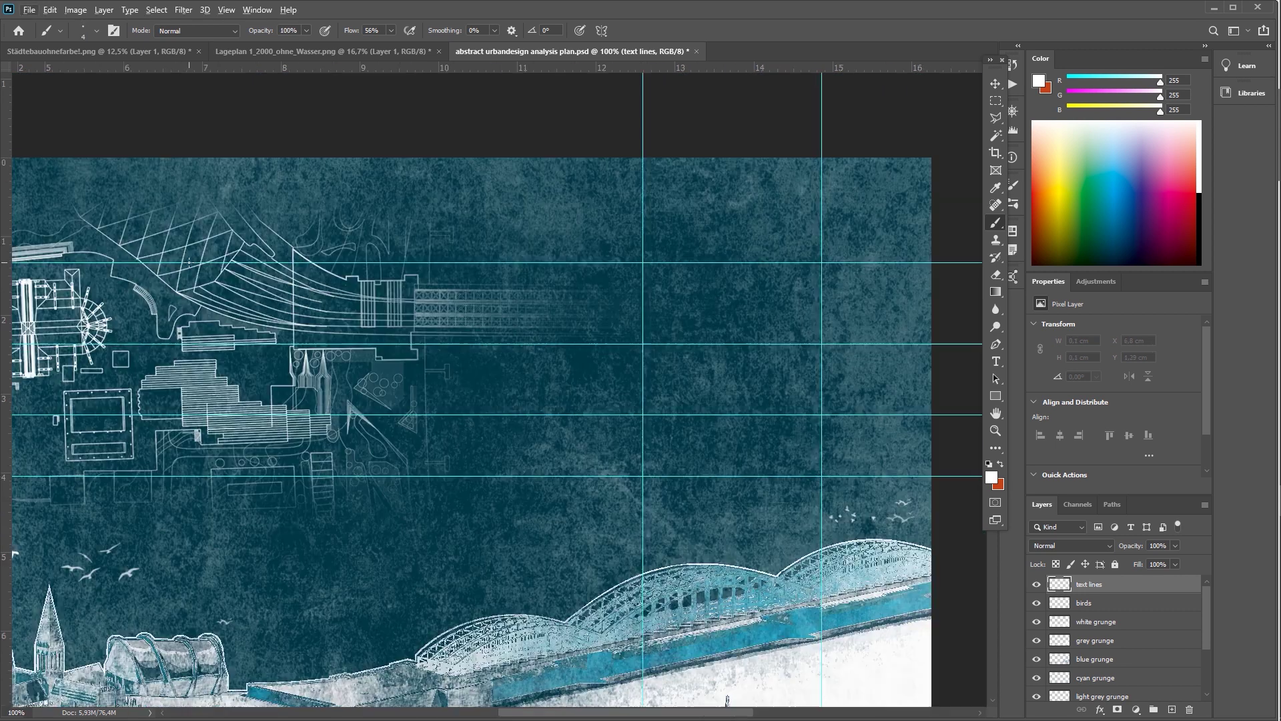
pyautogui.keyDown('shift'); pyautogui.click(822, 262); pyautogui.keyUp('shift')
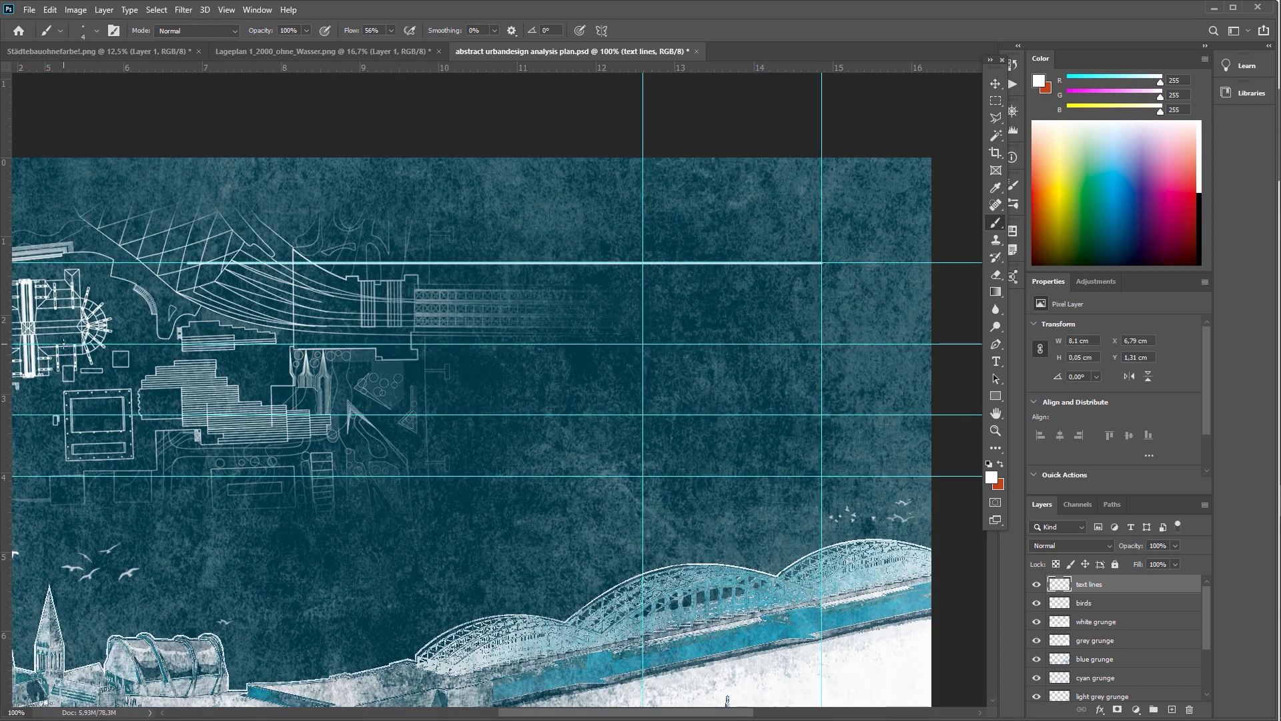
pyautogui.keyDown('shift'); pyautogui.click(821, 344); pyautogui.keyUp('shift')
pyautogui.keyDown('shift'); pyautogui.click(821, 415); pyautogui.keyUp('shift')
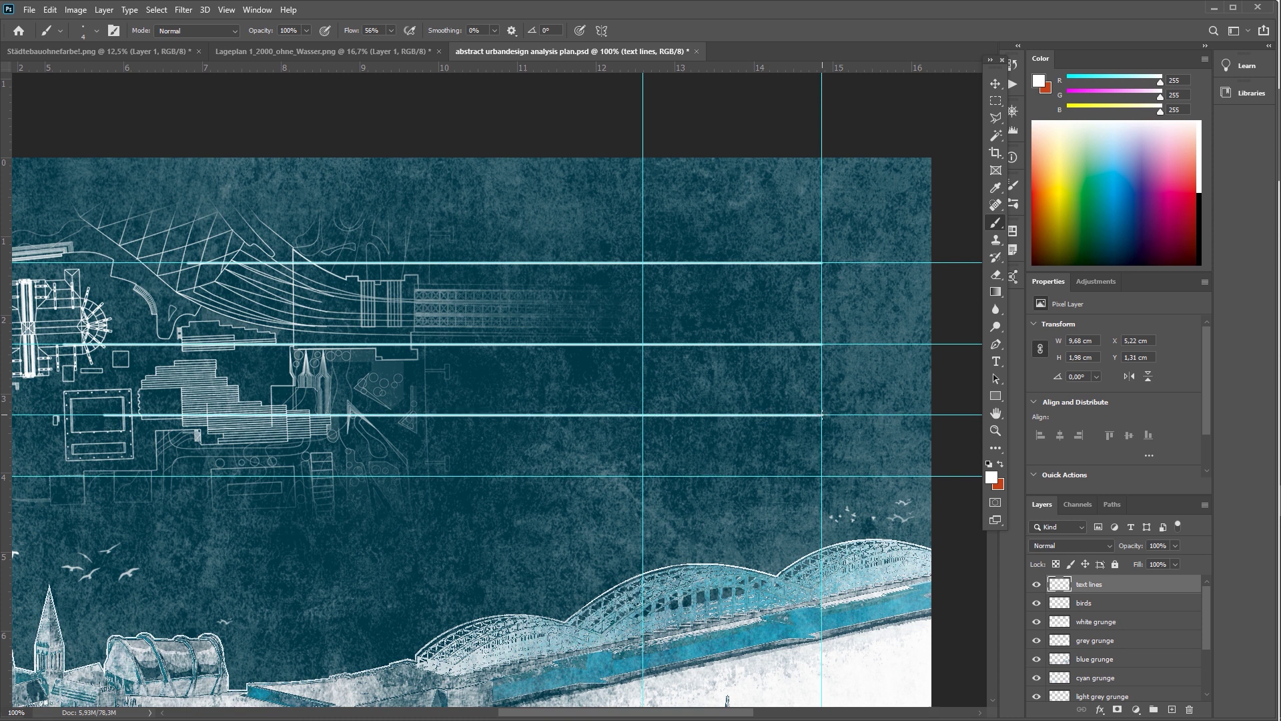
pyautogui.keyDown('shift'); pyautogui.click(821, 476); pyautogui.keyUp('shift')
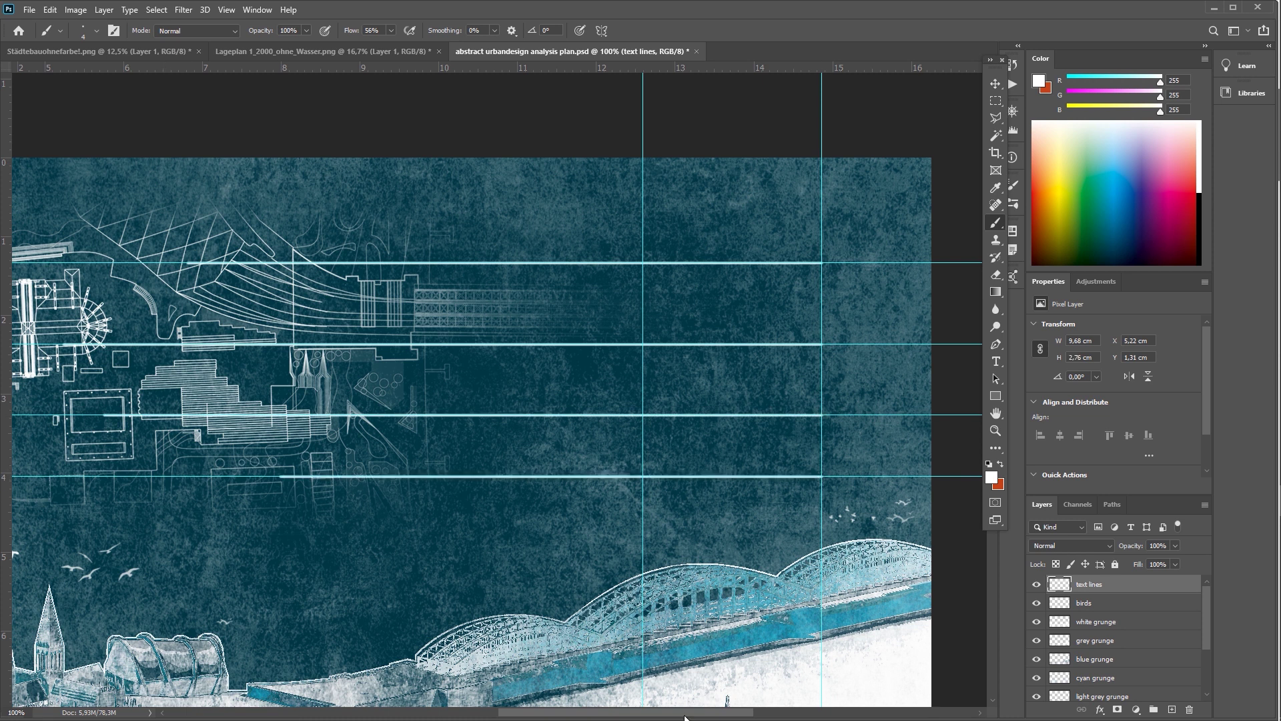
# Stamp a round white 17 px brush dot on the plan-side end of each of the four lines
pyautogui.moveTo(685, 715); pyautogui.dragTo(611, 714)
pyautogui.click(995, 431)
pyautogui.click(469, 262)
pyautogui.click(469, 262)
pyautogui.click(994, 223)
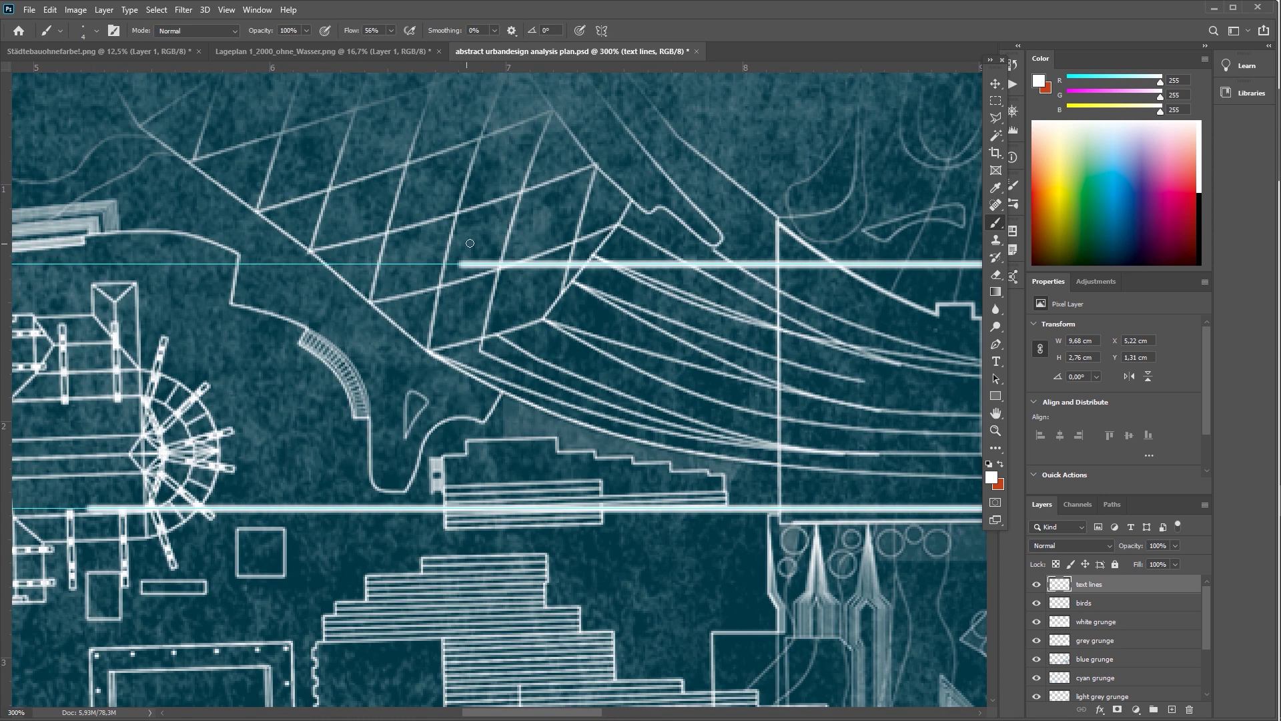
pyautogui.keyDown('shift'); pyautogui.rightClick(468, 243); pyautogui.keyUp('shift')
pyautogui.rightClick(461, 242)
pyautogui.click(389, 222)
pyautogui.keyDown('alt'); pyautogui.rightClick(471, 240); pyautogui.keyUp('alt')
pyautogui.press(']')
pyautogui.scroll(-3, 203, 514)
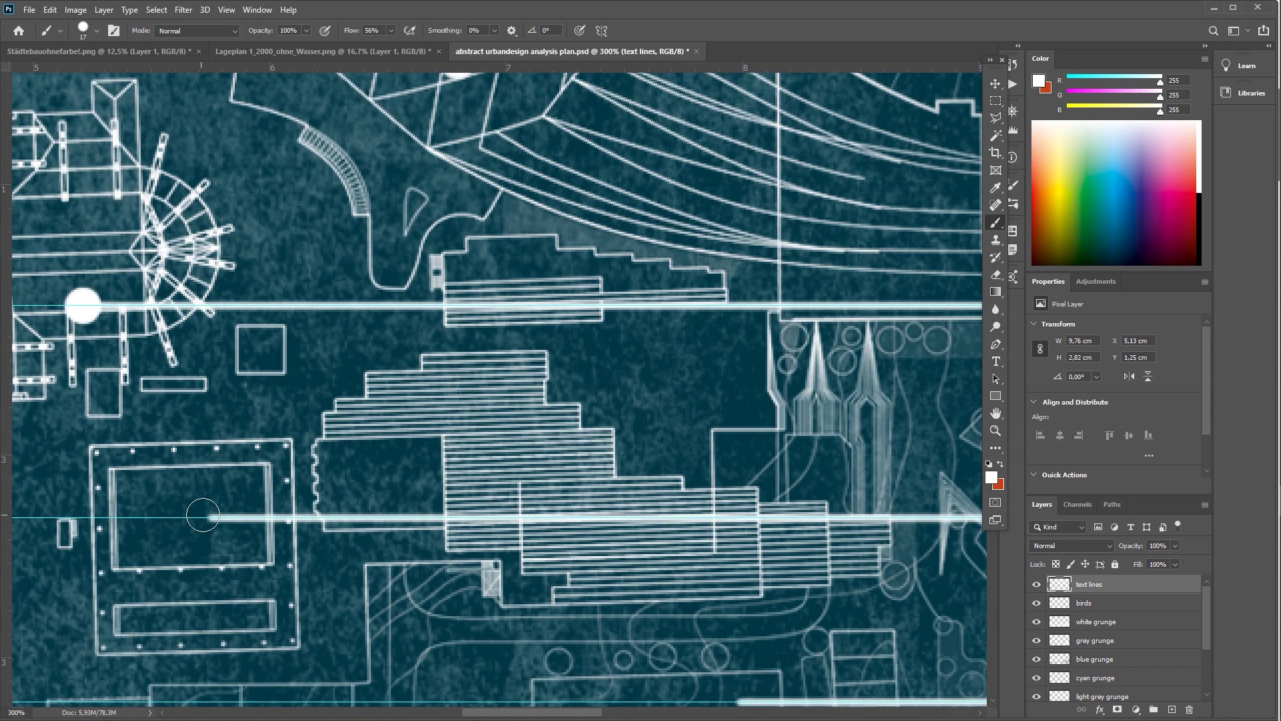
pyautogui.scroll(-2, 207, 516)
pyautogui.hotkey('ctrl', '0')
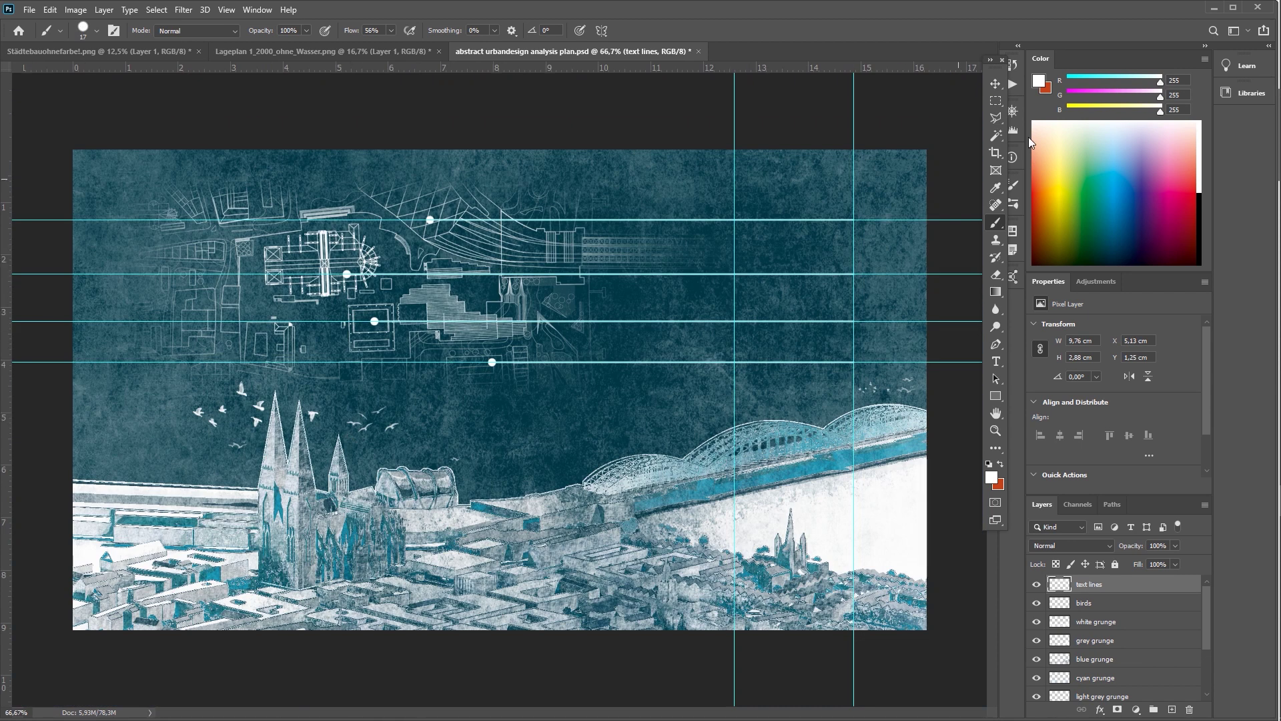
# Add the white 6 pt text labels "Cologne main station" and "Cologne Cathedral" above the upper two lines
pyautogui.press('t')
pyautogui.click(742, 210)
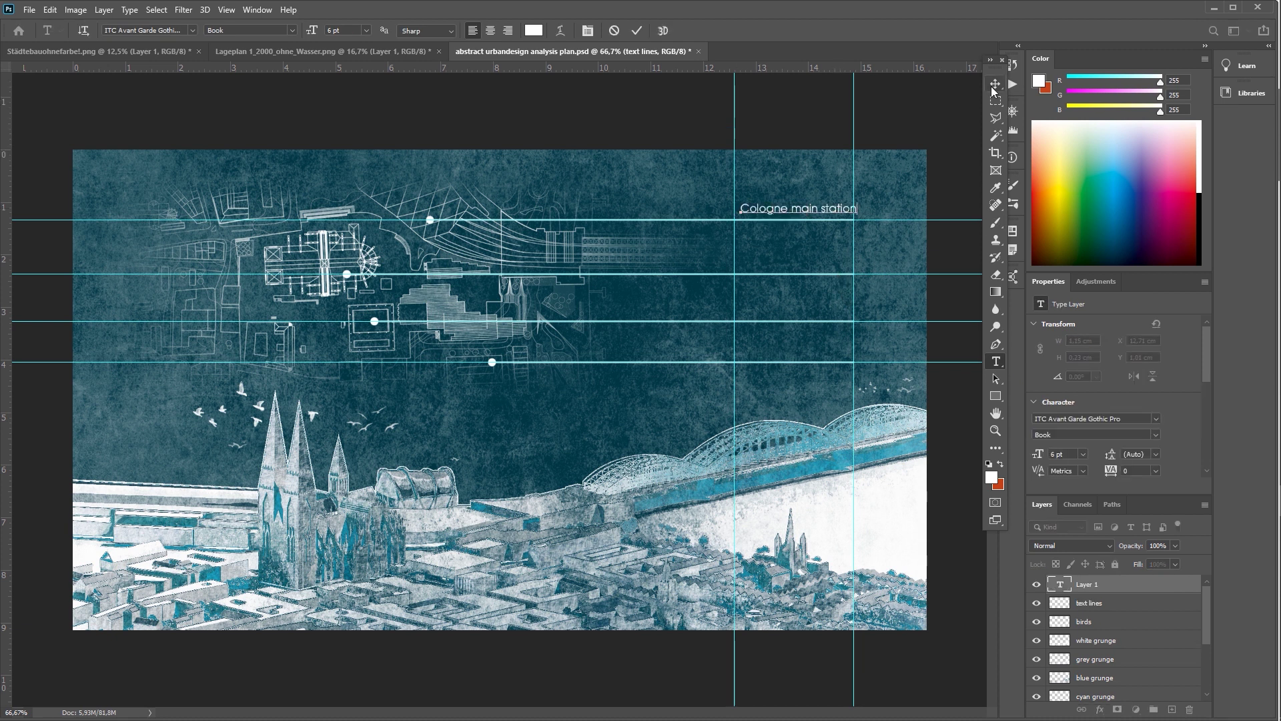
pyautogui.click(996, 361)
pyautogui.click(747, 264)
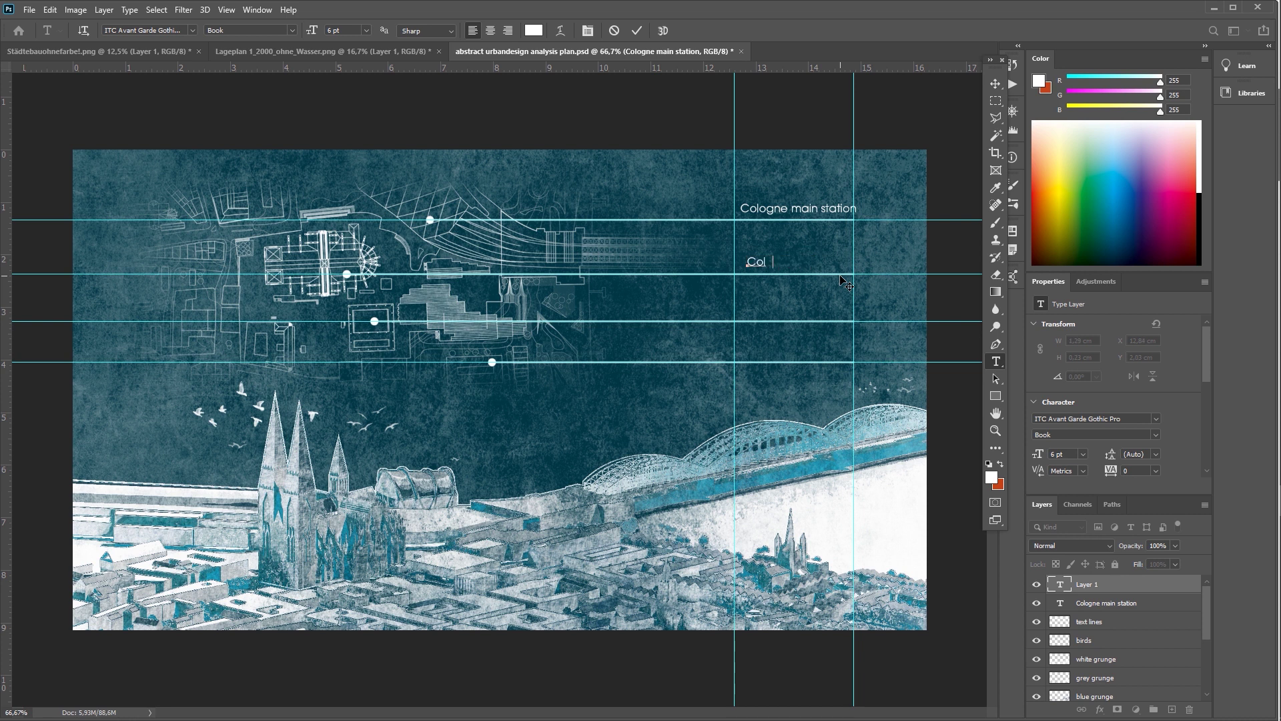
pyautogui.click(995, 84)
# Add the text labels "Romano-Germanic Museum" and "Hotel Mondial" above the lower two lines
pyautogui.click(996, 361)
pyautogui.click(752, 314)
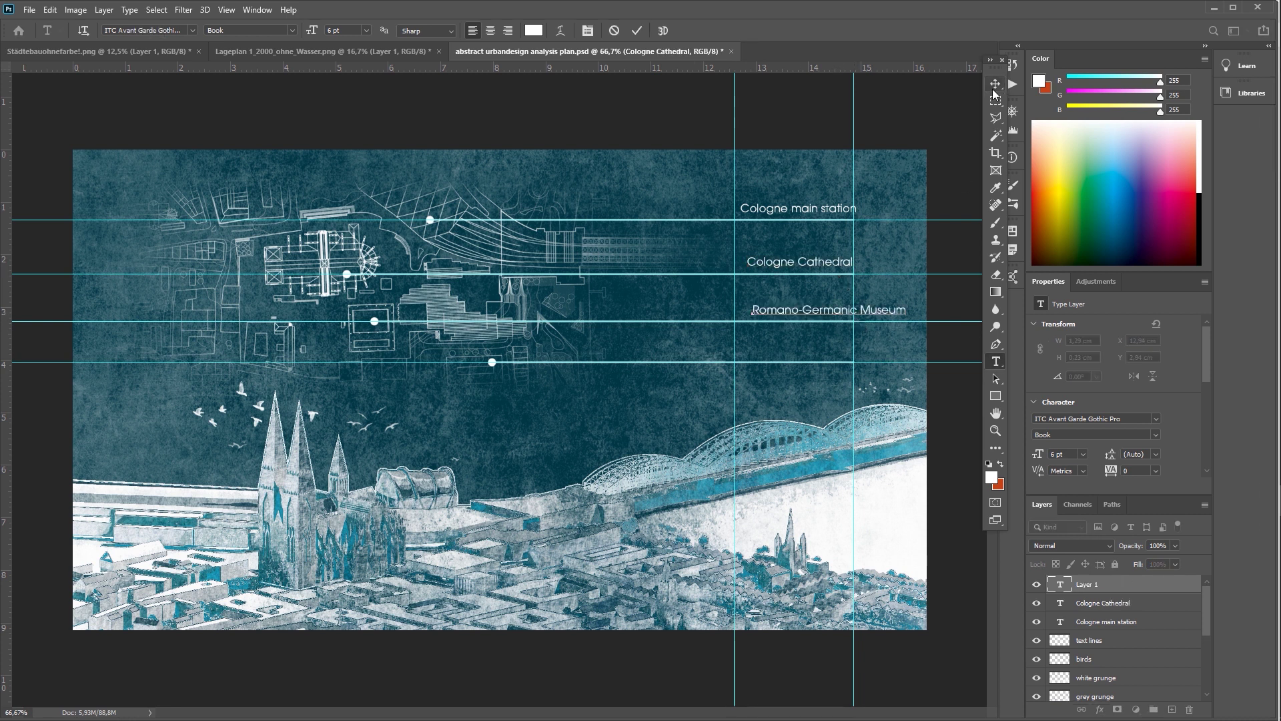
pyautogui.click(994, 90)
pyautogui.press('t')
pyautogui.click(748, 351)
pyautogui.write('Hotel Mond')
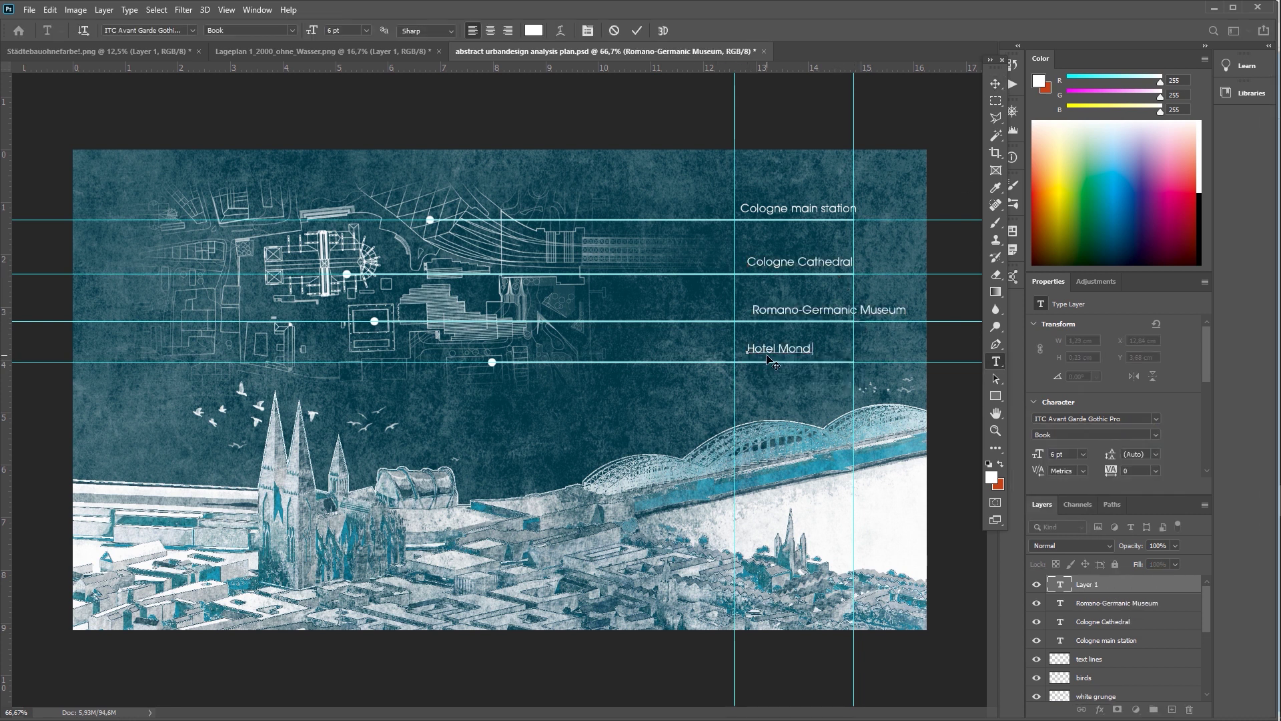
pyautogui.write('ial')
pyautogui.click(995, 84)
# Move the "Hotel Mondial" label so it starts at the inner vertical guide and sits just above its line
pyautogui.moveTo(777, 347); pyautogui.dragTo(770, 355)
pyautogui.hotkey('ctrl', '+')
pyautogui.hotkey('ctrl', '+')
pyautogui.scroll(2, 952, 353)
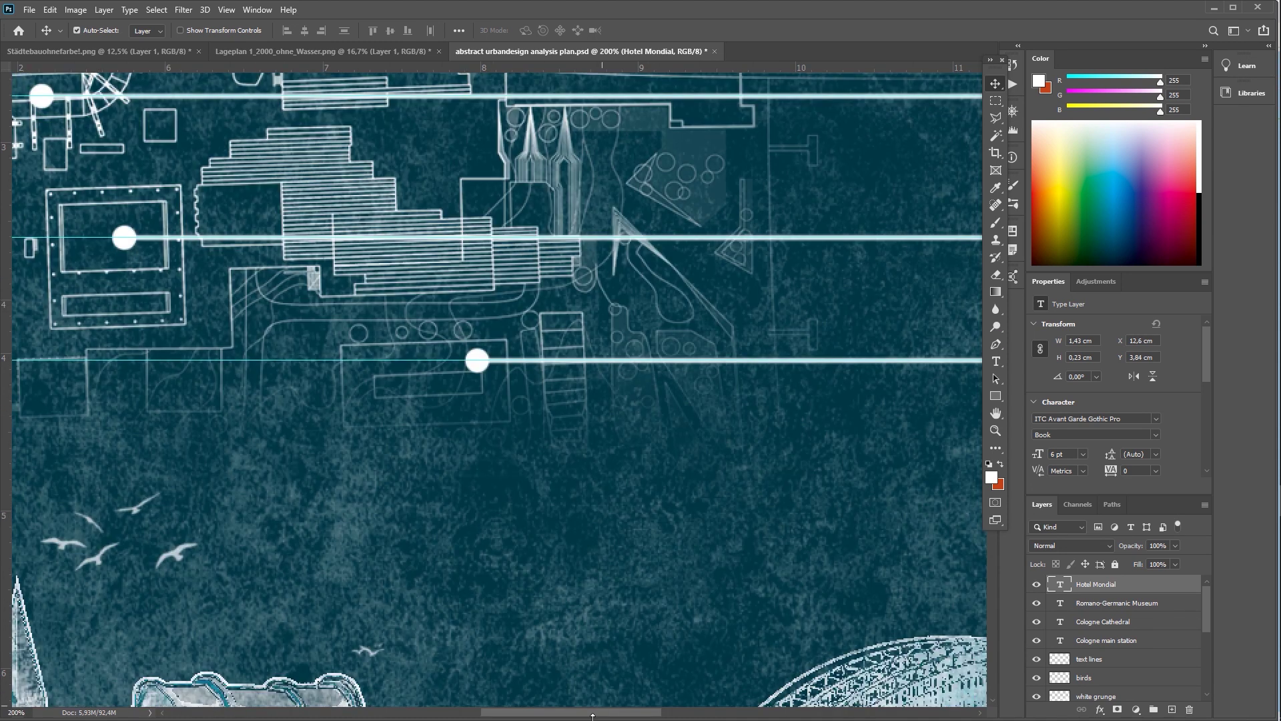
pyautogui.hscroll(8, 952, 353)
pyautogui.click(994, 362)
pyautogui.moveTo(453, 408); pyautogui.dragTo(708, 419)
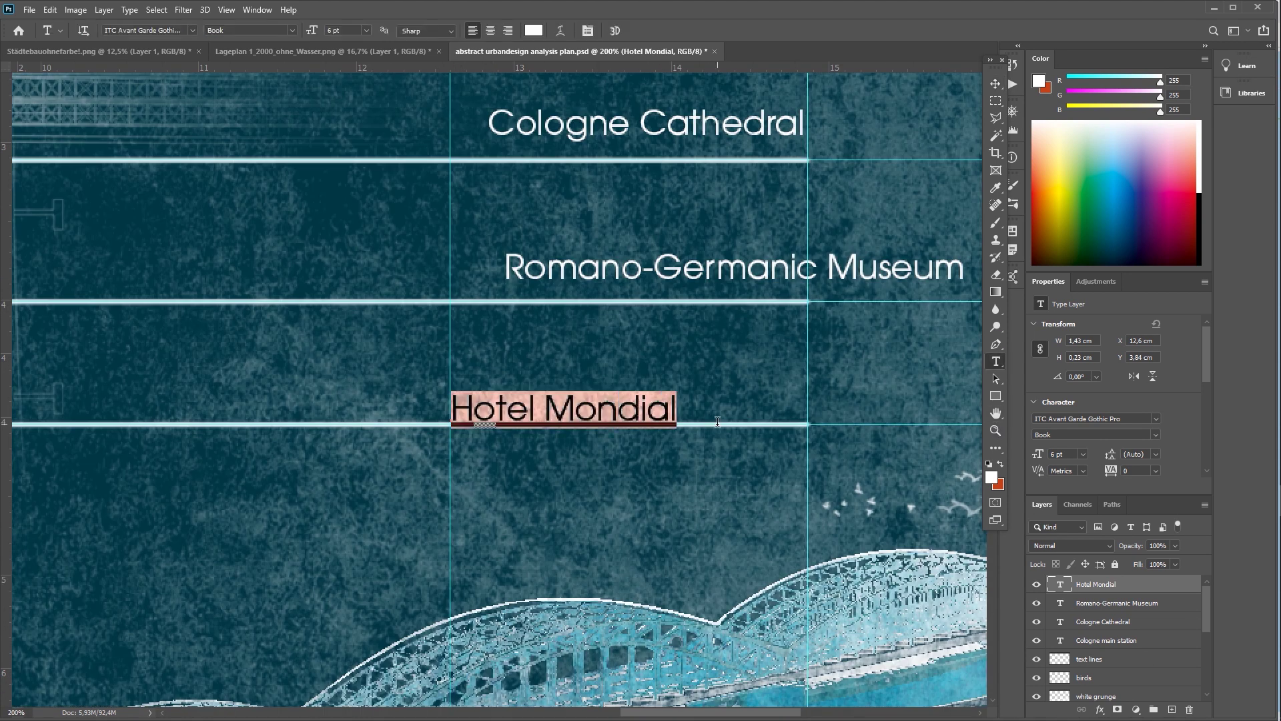
pyautogui.click(994, 84)
# Align the museum, cathedral and main station labels to the inner vertical guide, each resting just above its line
pyautogui.doubleClick(541, 280)
pyautogui.hotkey('ctrl', 'Return')
pyautogui.press('v')
pyautogui.moveTo(624, 256); pyautogui.dragTo(570, 273)
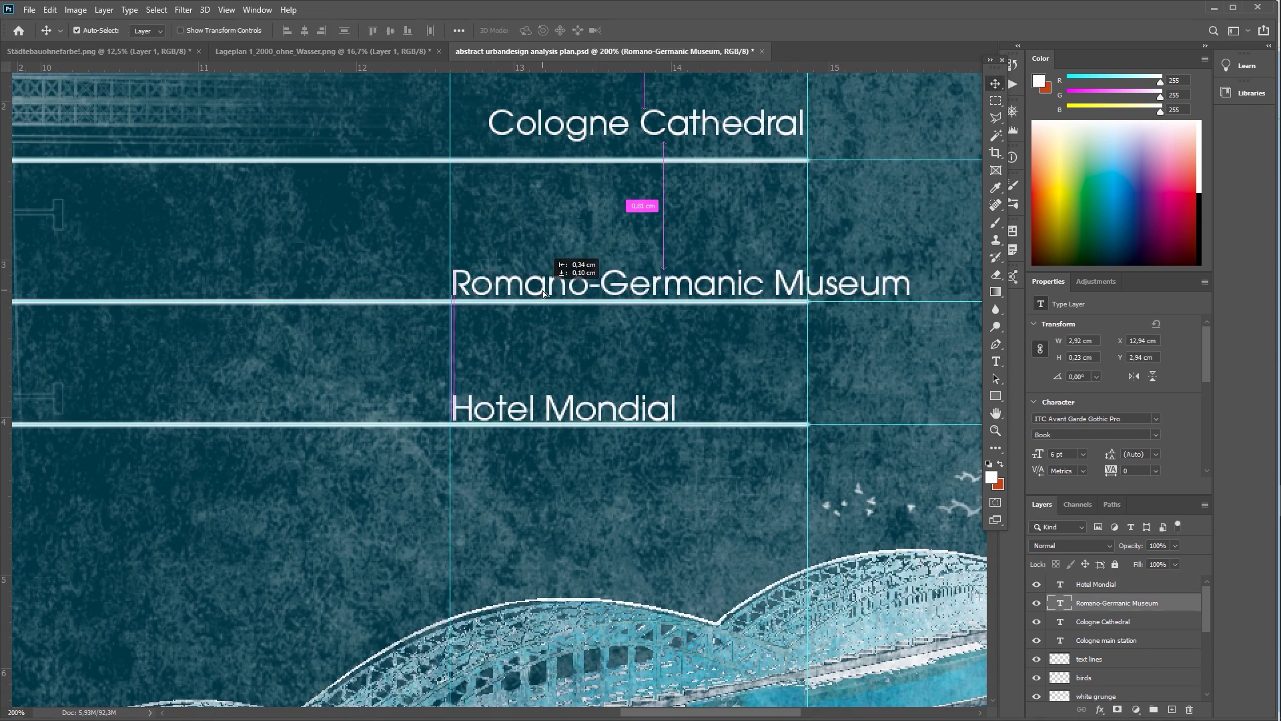
pyautogui.click(593, 129)
pyautogui.moveTo(592, 129); pyautogui.dragTo(572, 197)
pyautogui.scroll(3, 551, 175)
pyautogui.click(551, 174)
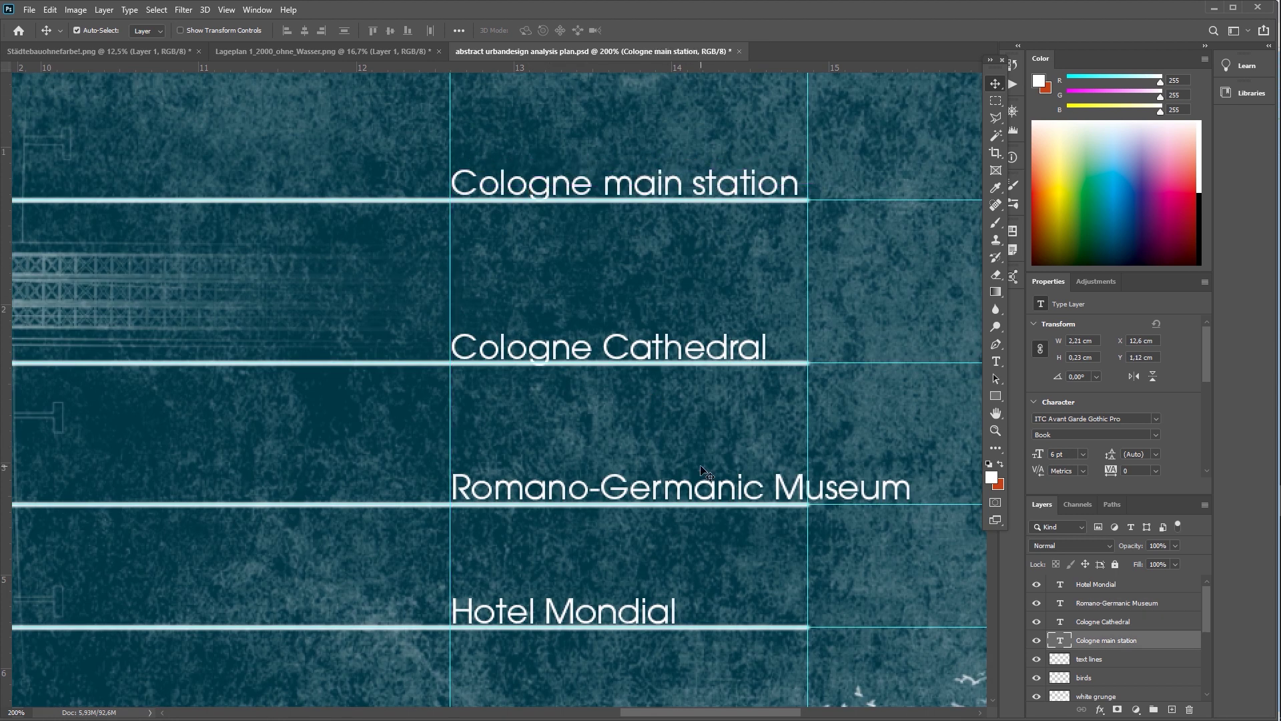
# Remove all horizontal and vertical guides from the document
pyautogui.scroll(-2, 700, 471)
pyautogui.moveTo(735, 123); pyautogui.dragTo(42, 209)
pyautogui.moveTo(54, 138); pyautogui.dragTo(52, 66)
pyautogui.moveTo(48, 321); pyautogui.dragTo(47, 65)
pyautogui.moveTo(48, 362); pyautogui.dragTo(49, 65)
pyautogui.moveTo(854, 182); pyautogui.dragTo(6, 180)
# On the "text lines" layer, erase the line ends extending past the "Cologne main station", "Cologne Cathedral" and "Hotel Mondial" labels
pyautogui.press('z')
pyautogui.moveTo(811, 325); pyautogui.dragTo(927, 297)
pyautogui.click(927, 298)
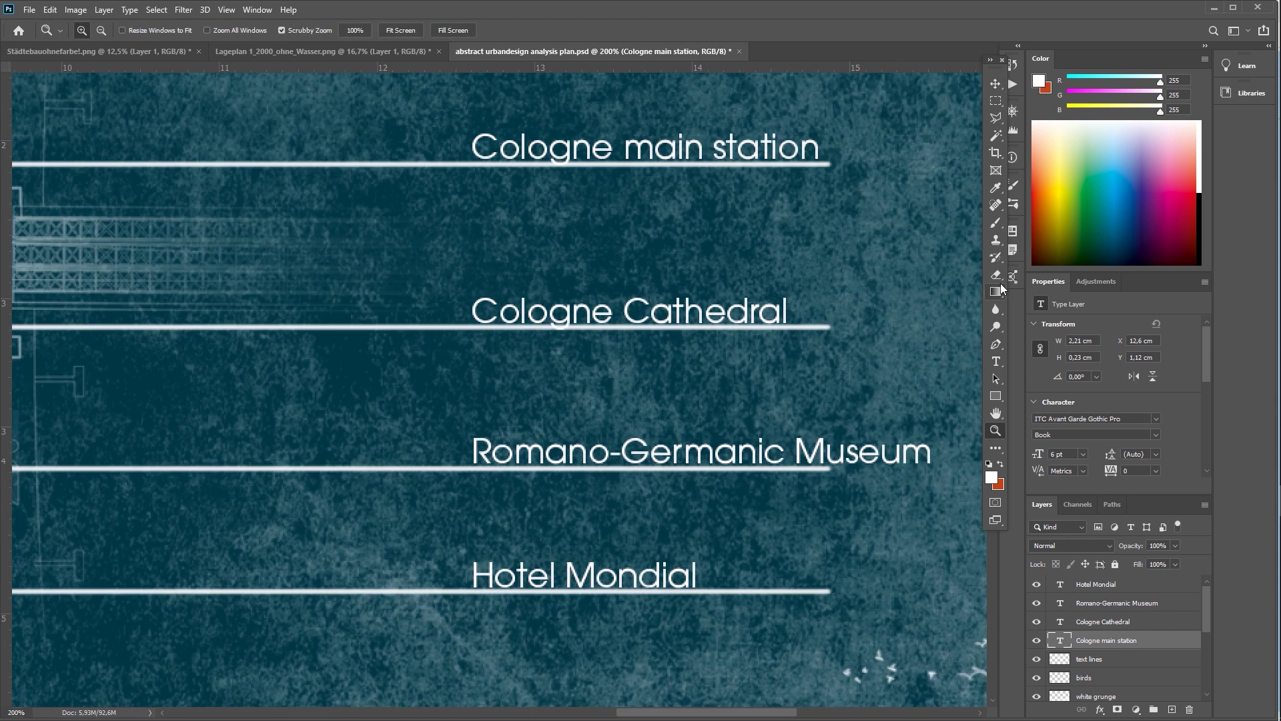
pyautogui.click(996, 275)
pyautogui.click(1111, 661)
pyautogui.press(']')
pyautogui.press(']')
pyautogui.press(']')
pyautogui.press(']')
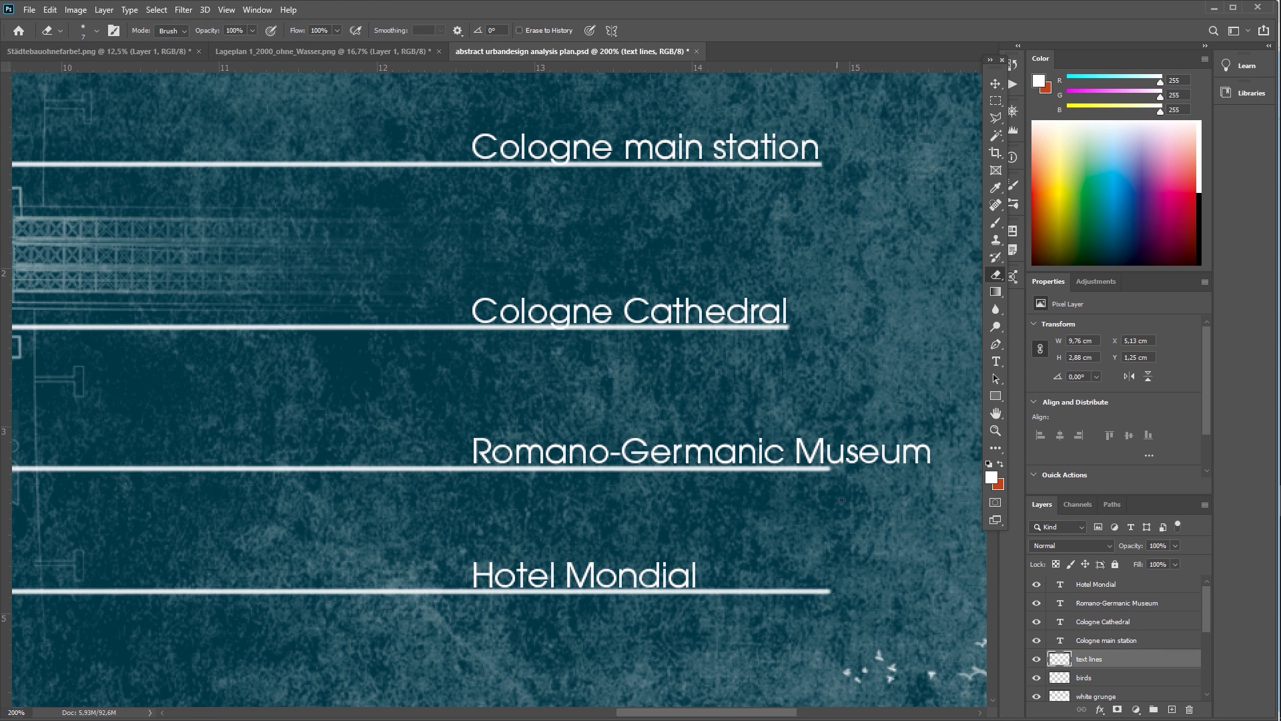
pyautogui.moveTo(834, 592); pyautogui.dragTo(752, 594)
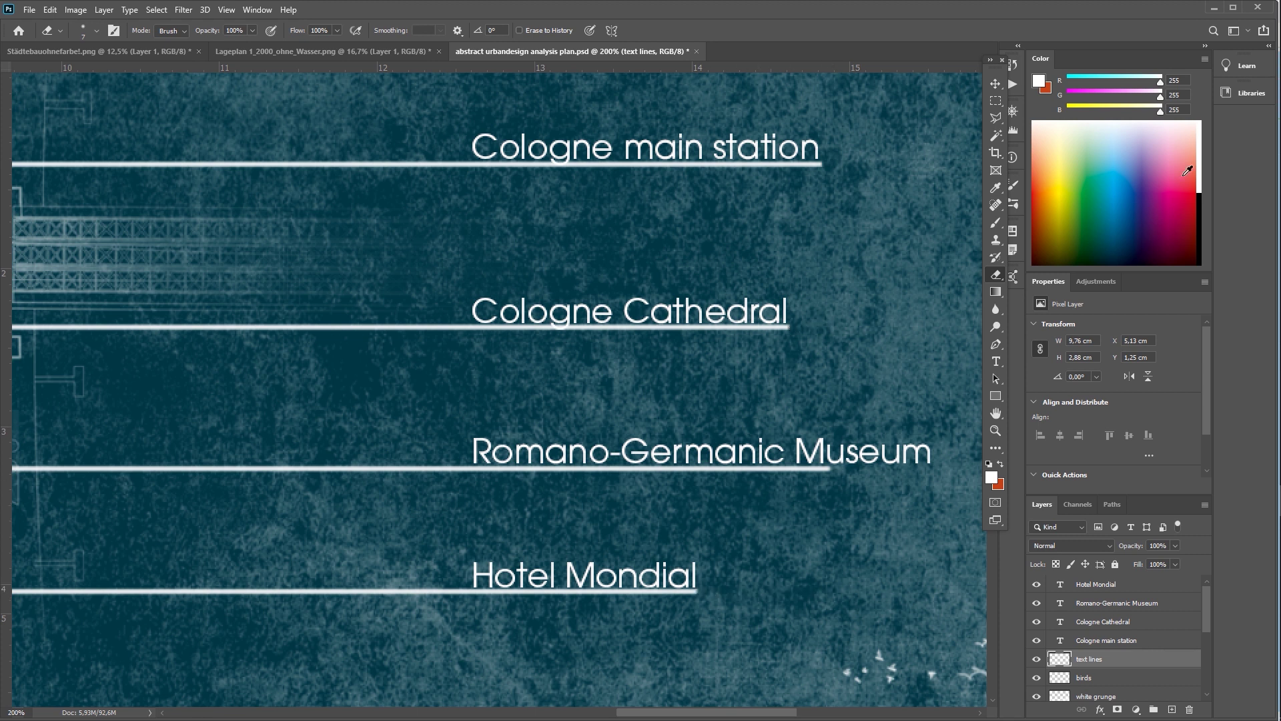
# Extend the line under "Romano-Germanic Museum" with a straight white brush stroke to the end of the label
pyautogui.press('b')
pyautogui.click(827, 468)
pyautogui.keyDown('shift'); pyautogui.click(930, 469); pyautogui.keyUp('shift')
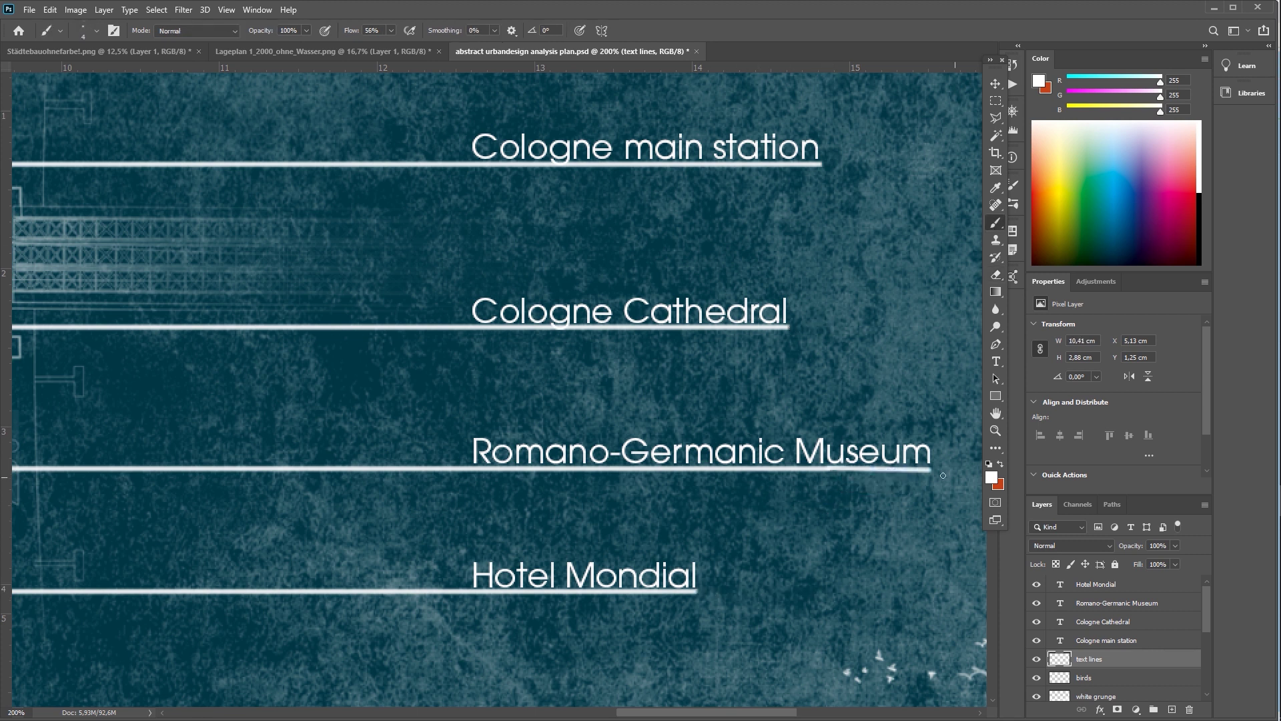
pyautogui.hotkey('ctrl', 'z')
pyautogui.hotkey('ctrl', 'shift', 'z')
pyautogui.press('v')
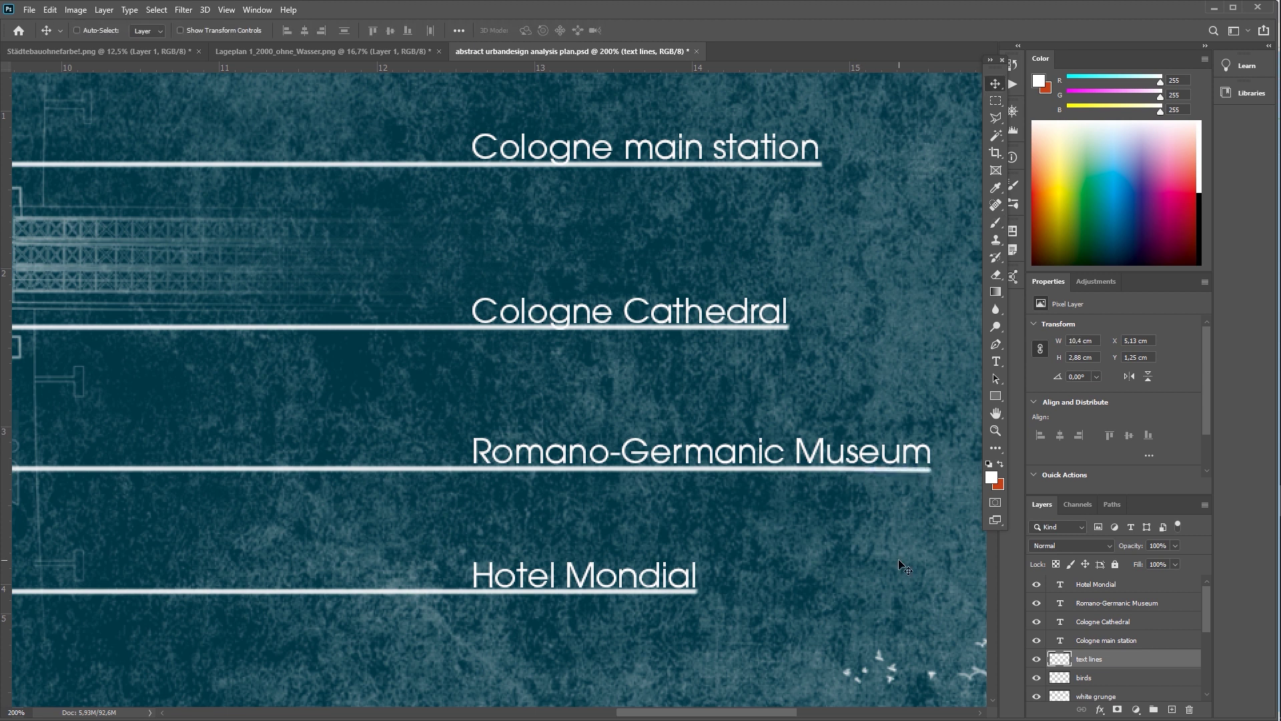
pyautogui.hotkey('ctrl', '0')
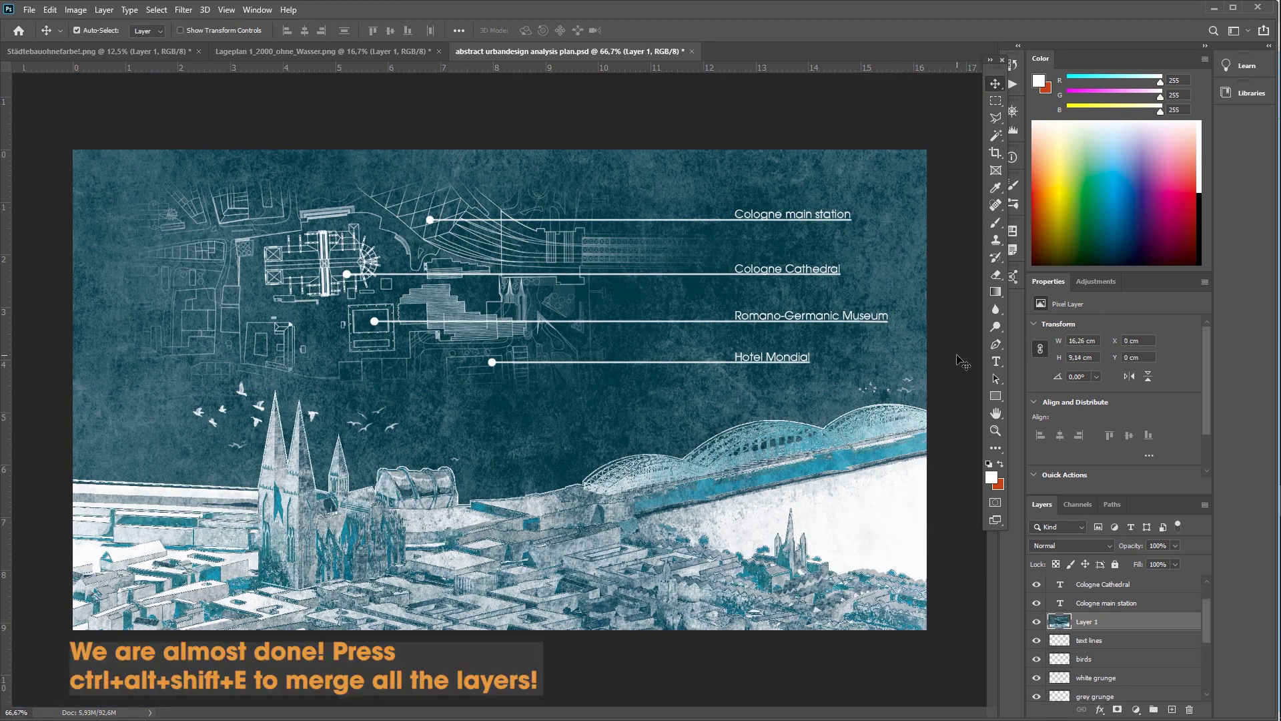
# Stamp all visible layers into a new top layer and apply an S-shaped Curves adjustment with a highlight point at input 210, output 239
pyautogui.click(1046, 585)
pyautogui.hotkey('ctrl', 'alt', 'shift', 'e')
pyautogui.click(75, 9)
pyautogui.moveTo(100, 40)
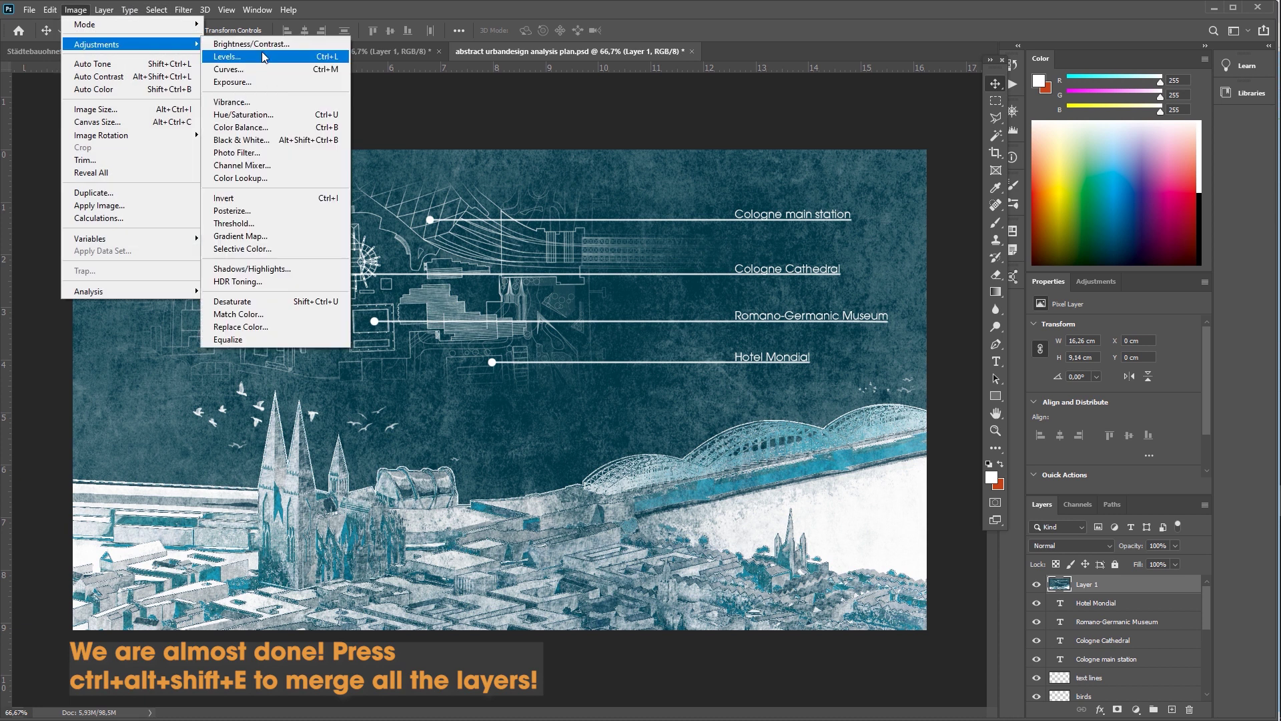
pyautogui.click(259, 65)
pyautogui.moveTo(727, 228); pyautogui.dragTo(716, 274)
pyautogui.moveTo(816, 140); pyautogui.dragTo(816, 142)
pyautogui.moveTo(902, 66); pyautogui.dragTo(1156, 10)
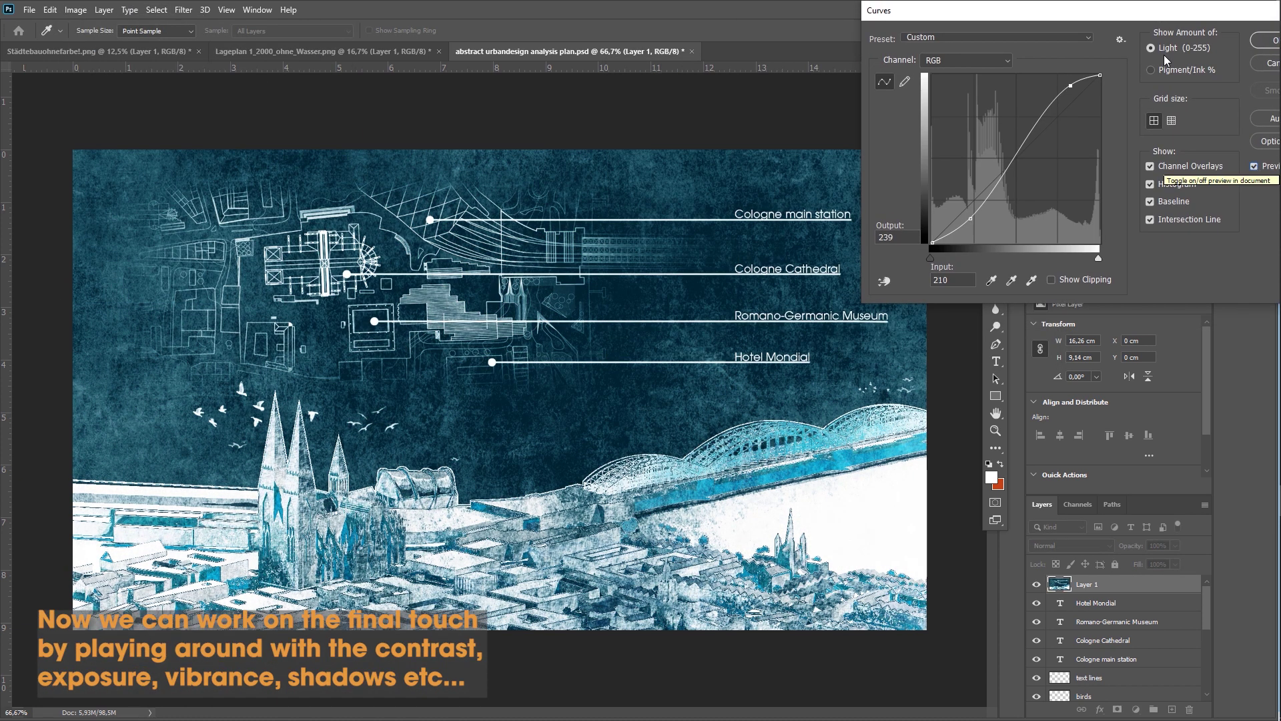
pyautogui.click(1265, 40)
# Apply a Vibrance adjustment to the merged layer with Vibrance -11 and Saturation -9
pyautogui.click(76, 10)
pyautogui.moveTo(100, 40)
pyautogui.click(260, 99)
pyautogui.moveTo(604, 240)
pyautogui.mouseDown()
pyautogui.moveTo(520, 236)
pyautogui.moveTo(596, 241)
pyautogui.moveTo(561, 279)
pyautogui.moveTo(591, 277)
pyautogui.moveTo(537, 244)
pyautogui.moveTo(595, 244)
pyautogui.mouseUp()
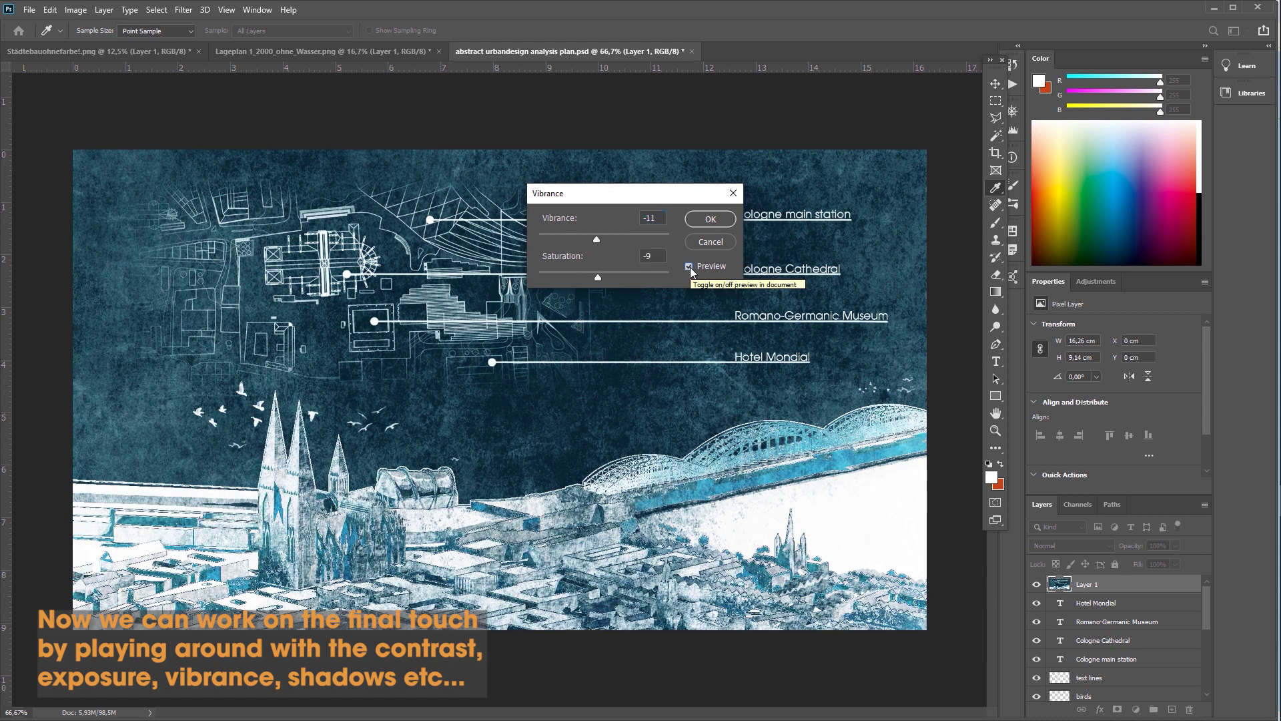
pyautogui.click(710, 218)
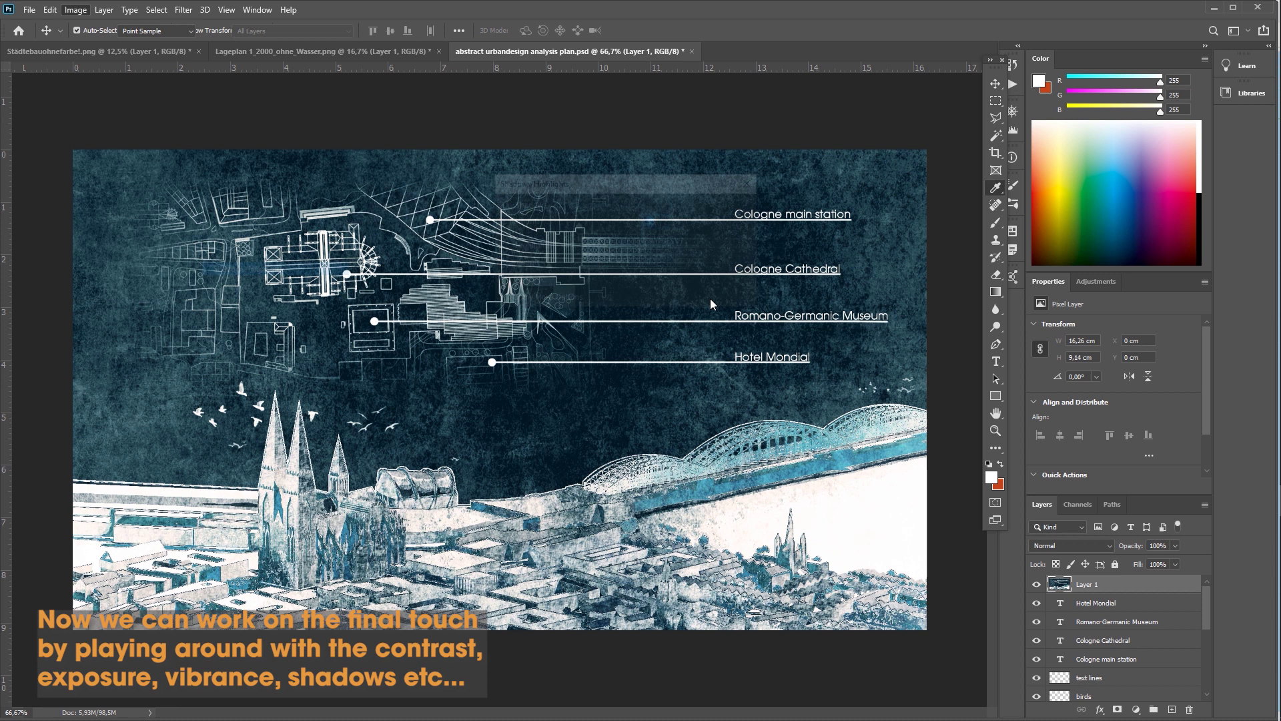
# Lift the dark areas of the merged layer with a Shadows/Highlights adjustment
pyautogui.moveTo(575, 182); pyautogui.dragTo(995, 52)
pyautogui.moveTo(997, 95); pyautogui.dragTo(981, 151)
pyautogui.doubleClick(1127, 170)
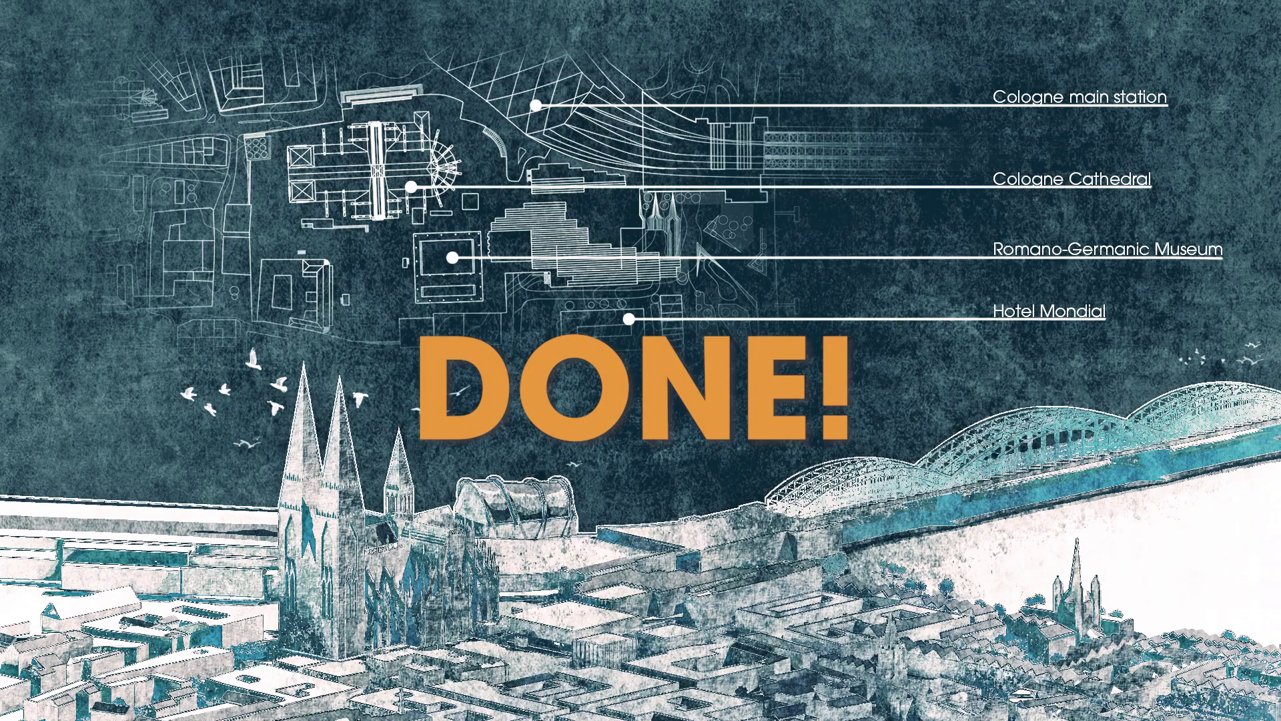